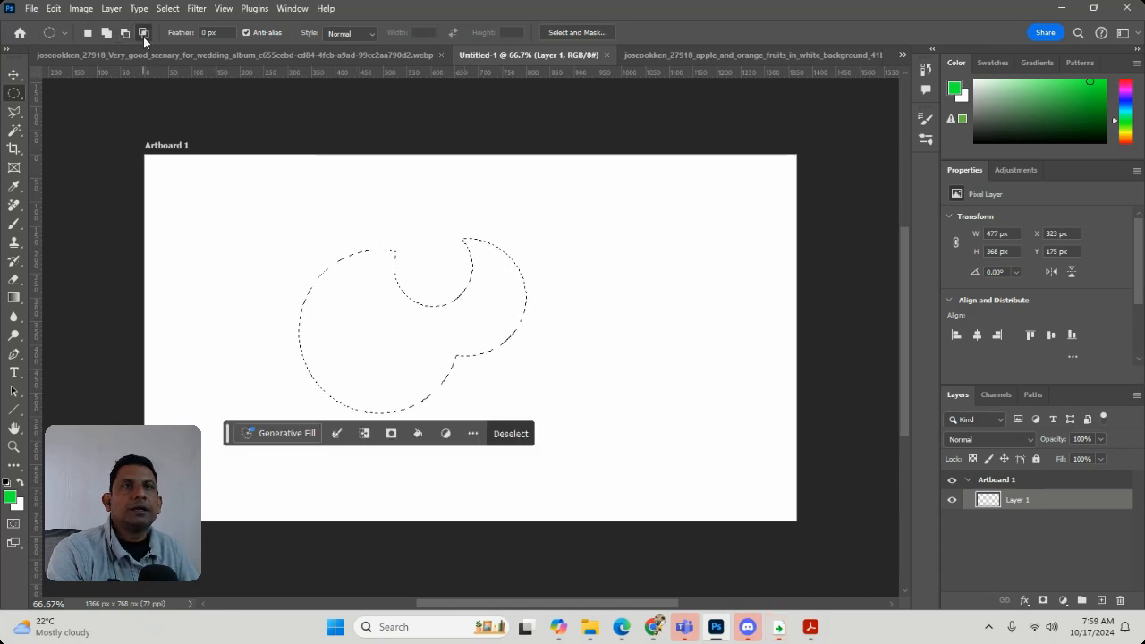
# Intersect the current selection with a large ellipse that overlaps its right part
pyautogui.moveTo(372, 220); pyautogui.dragTo(583, 413)
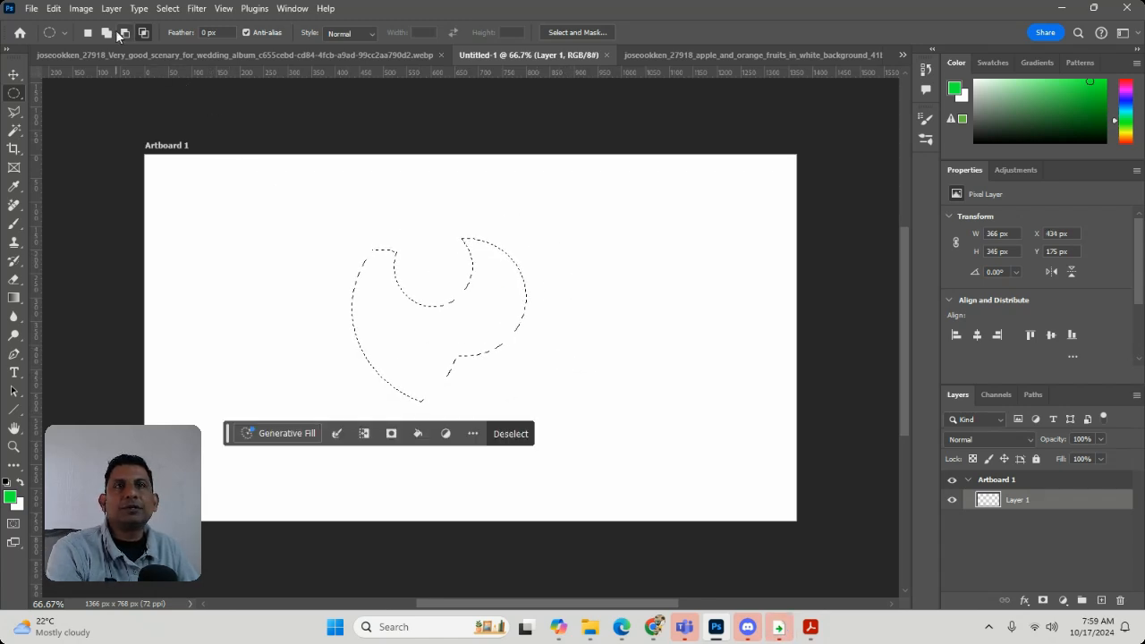
# Try a 4 px centered green stroke around the selection on Layer 1
pyautogui.click(53, 9)
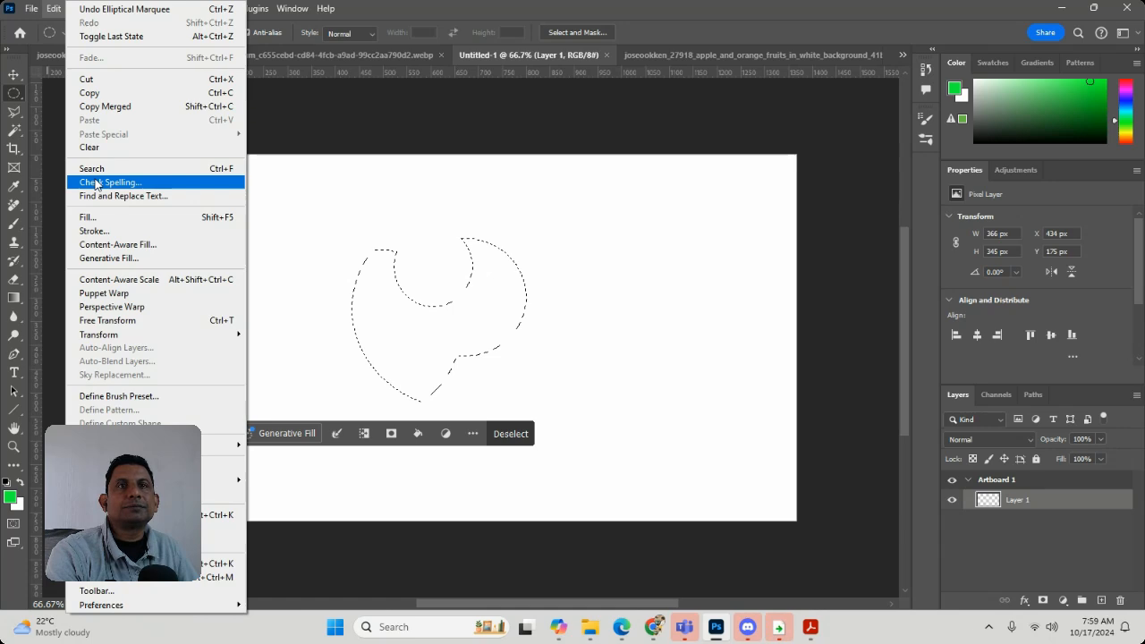
pyautogui.click(114, 231)
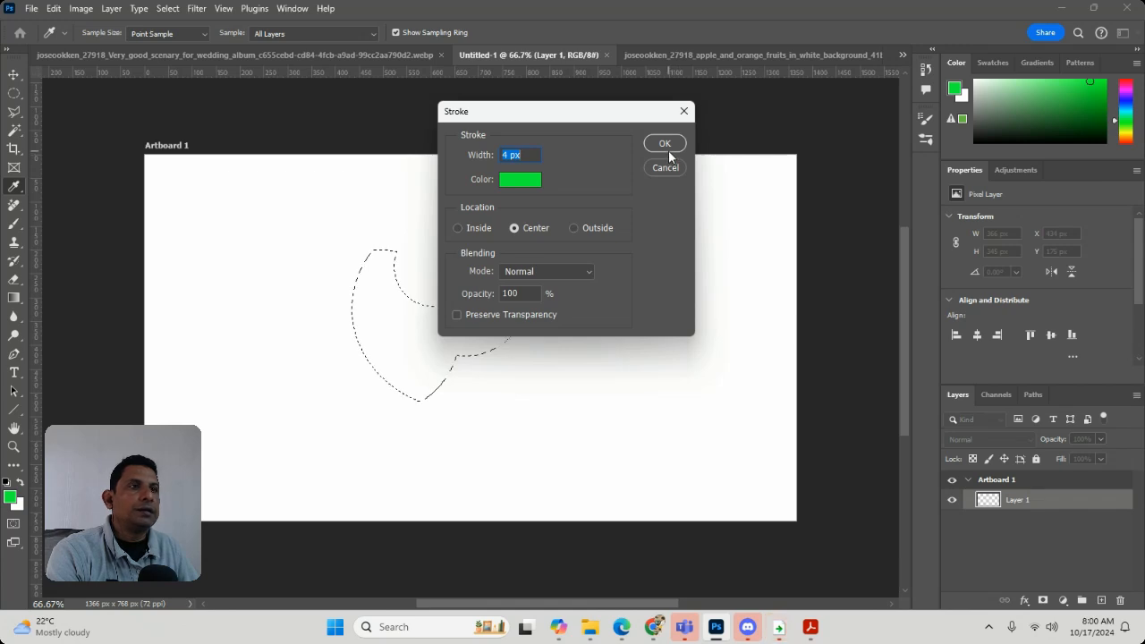
pyautogui.click(658, 144)
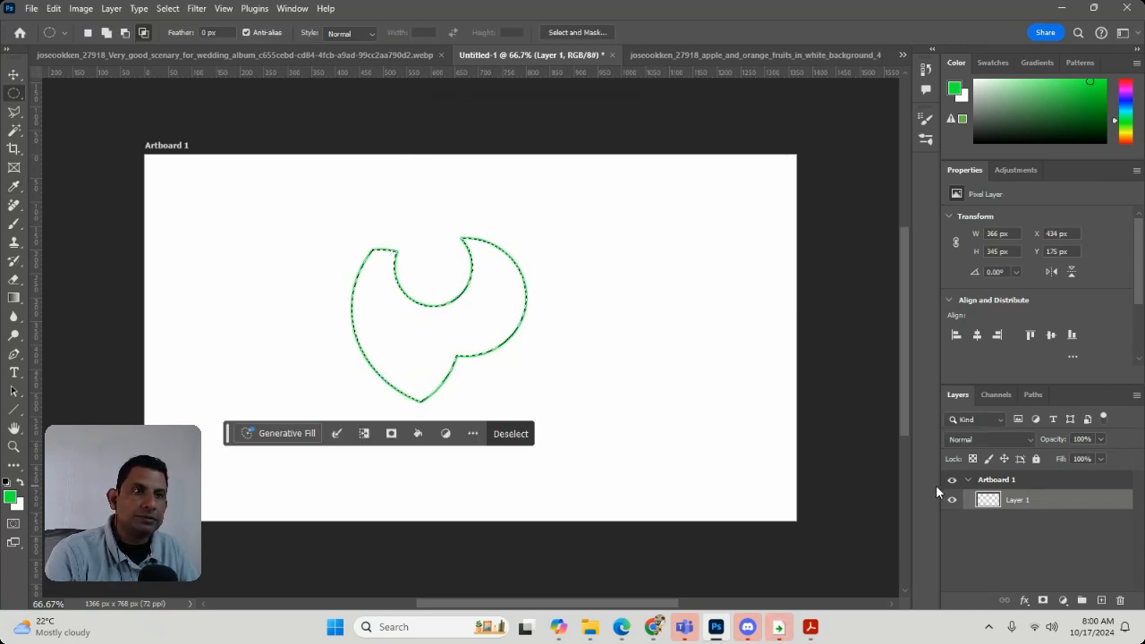
pyautogui.hotkey('ctrl', 'z')
# Add a new layer, stroke the selection on it with a 4 px centered green line, and deselect
pyautogui.click(1102, 601)
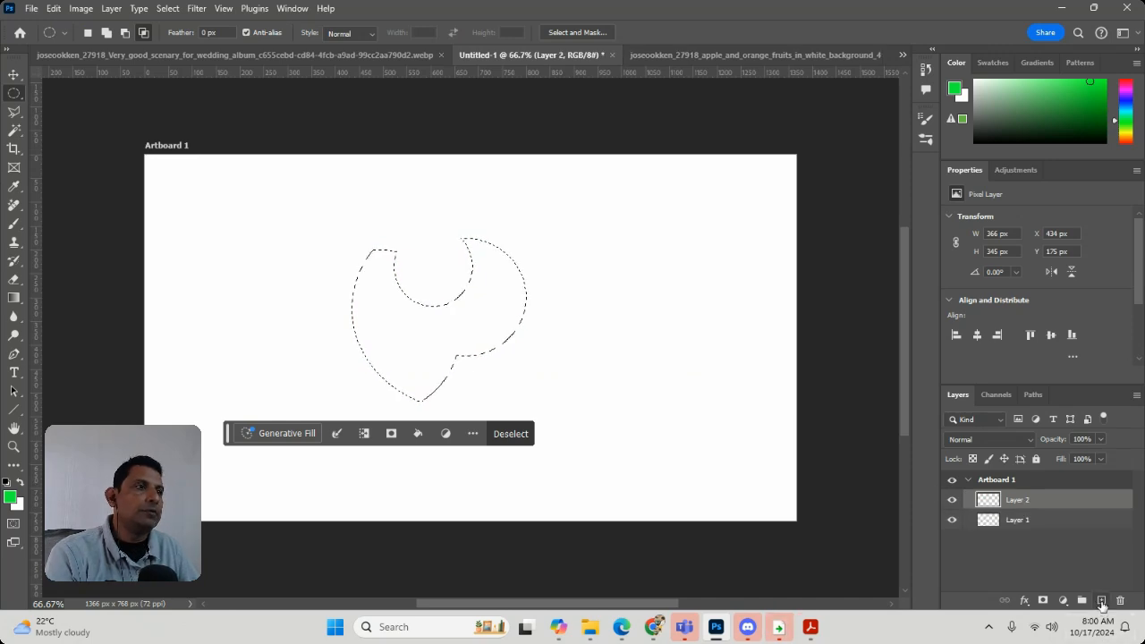
pyautogui.click(81, 8)
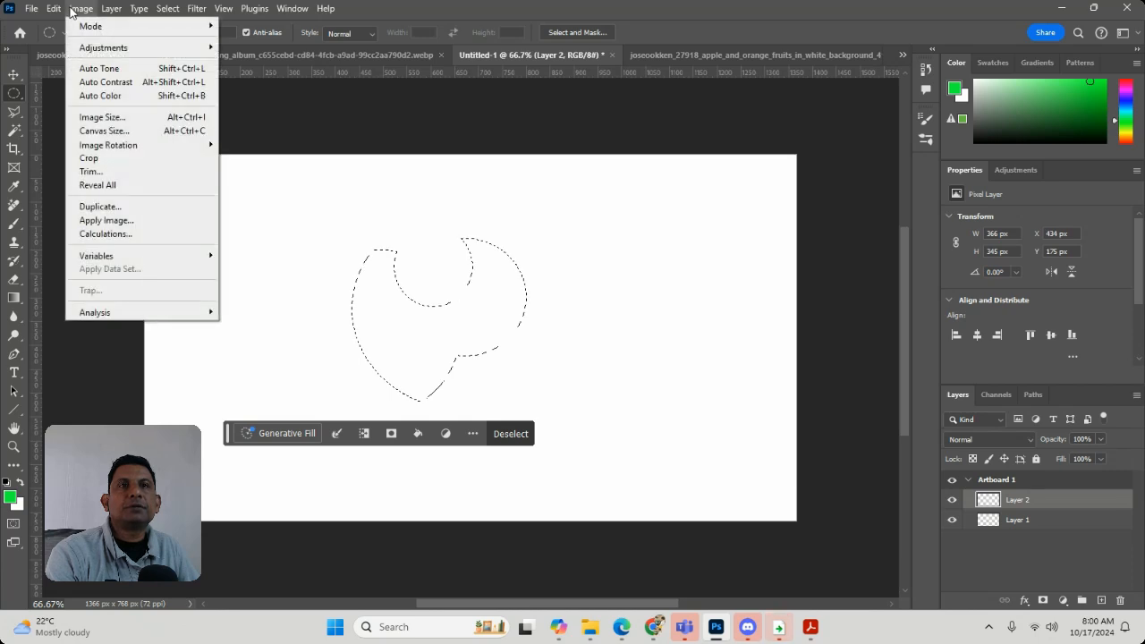
pyautogui.moveTo(54, 8)
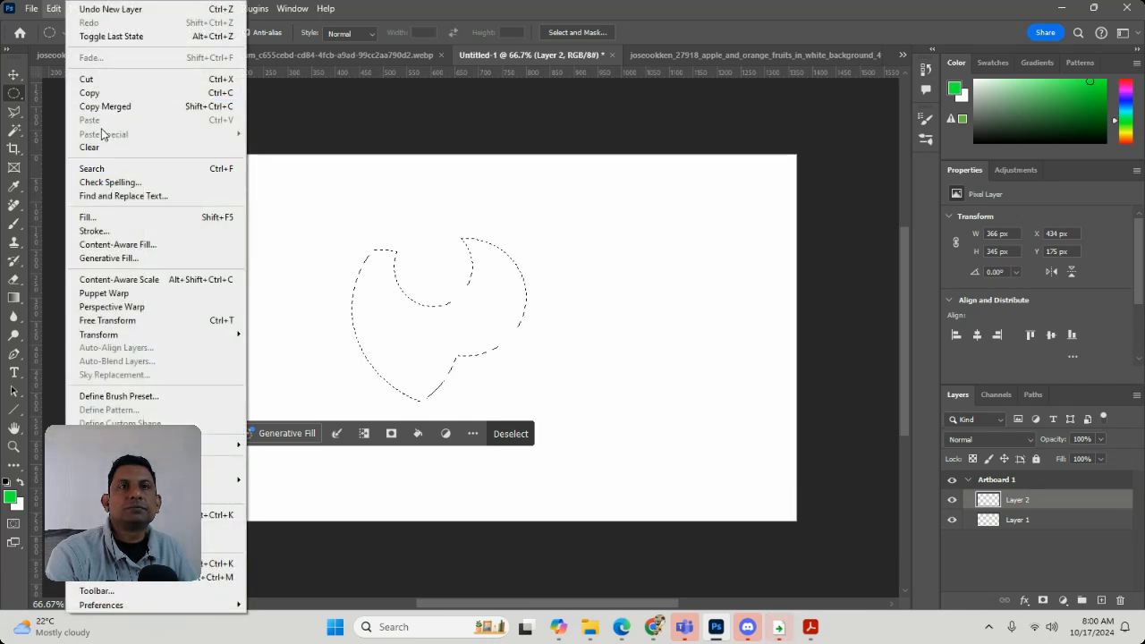
pyautogui.click(99, 231)
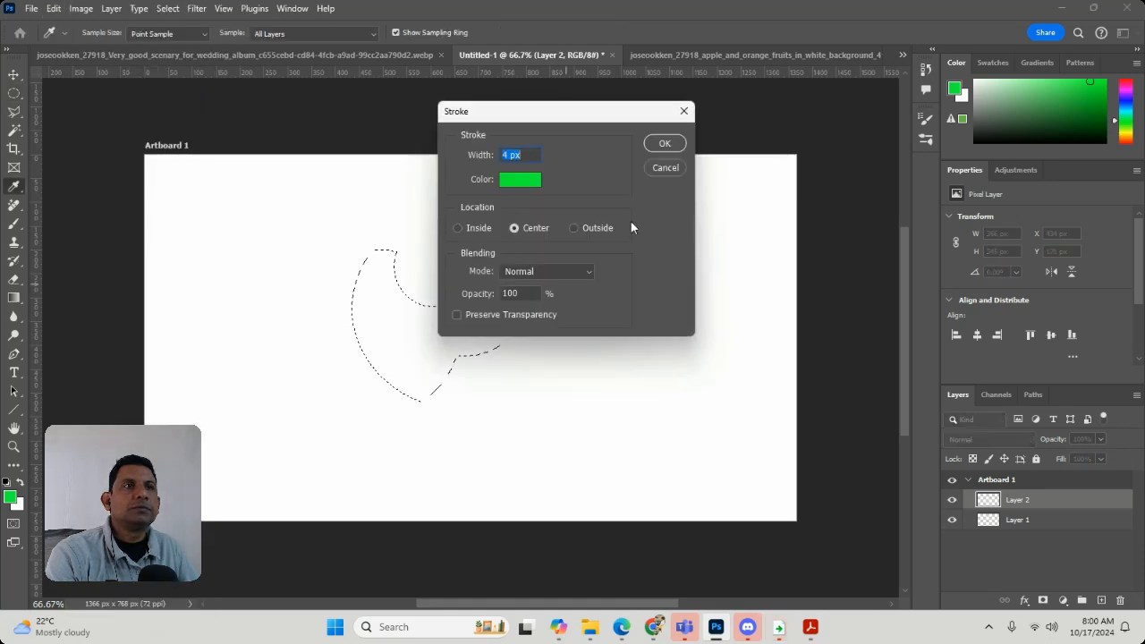
pyautogui.click(666, 144)
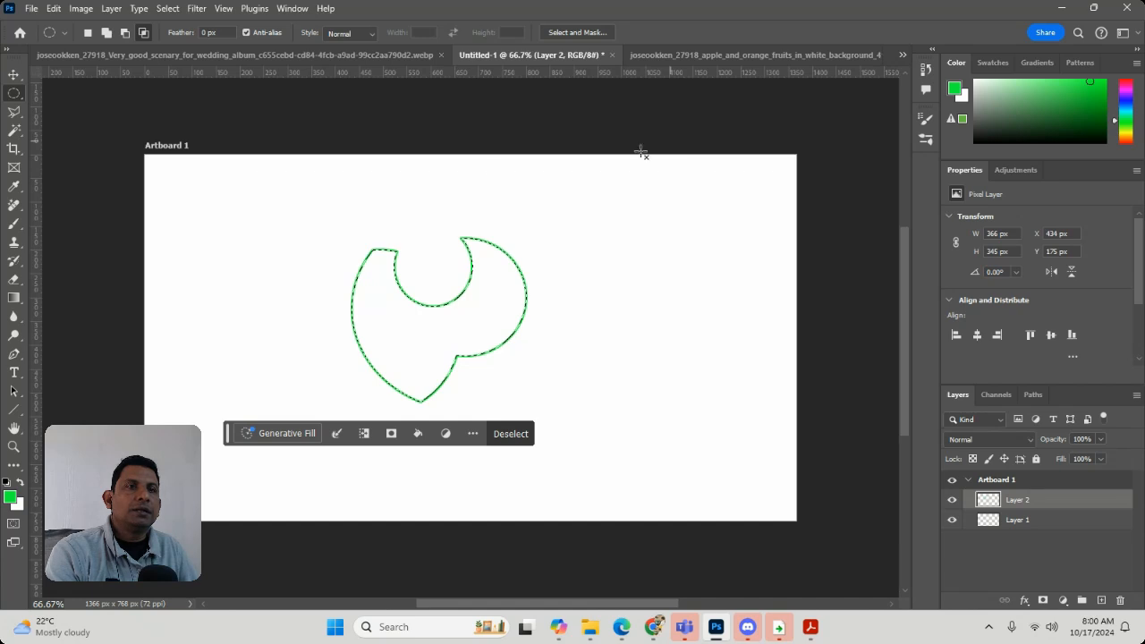
pyautogui.click(215, 191)
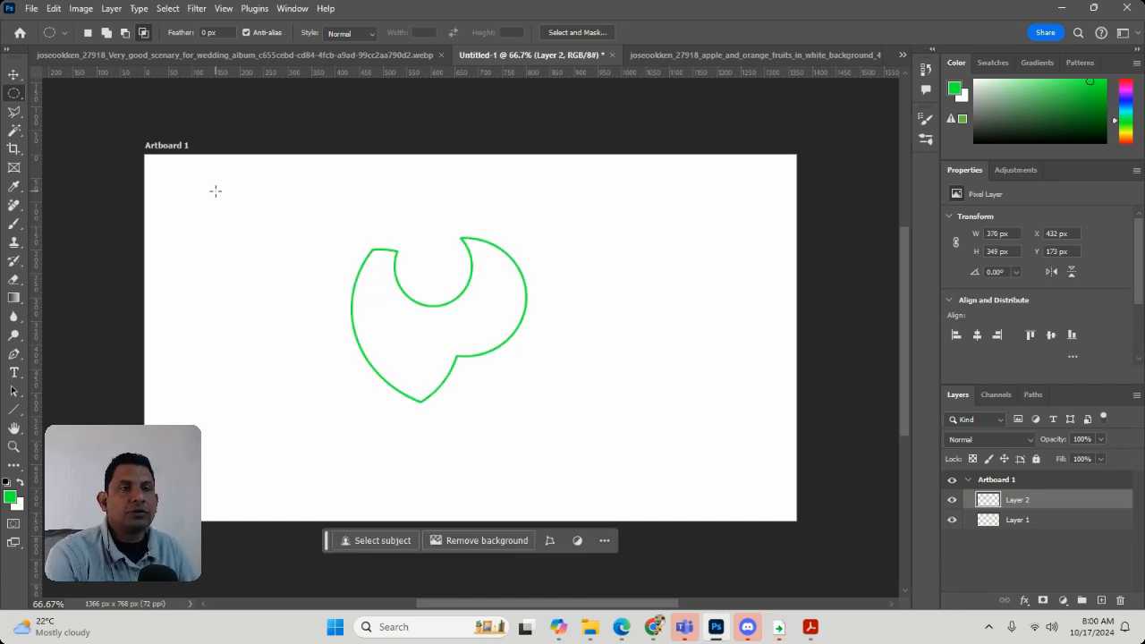
# Apply a Bevel & Emboss layer style to the green outline on Layer 2
pyautogui.click(112, 8)
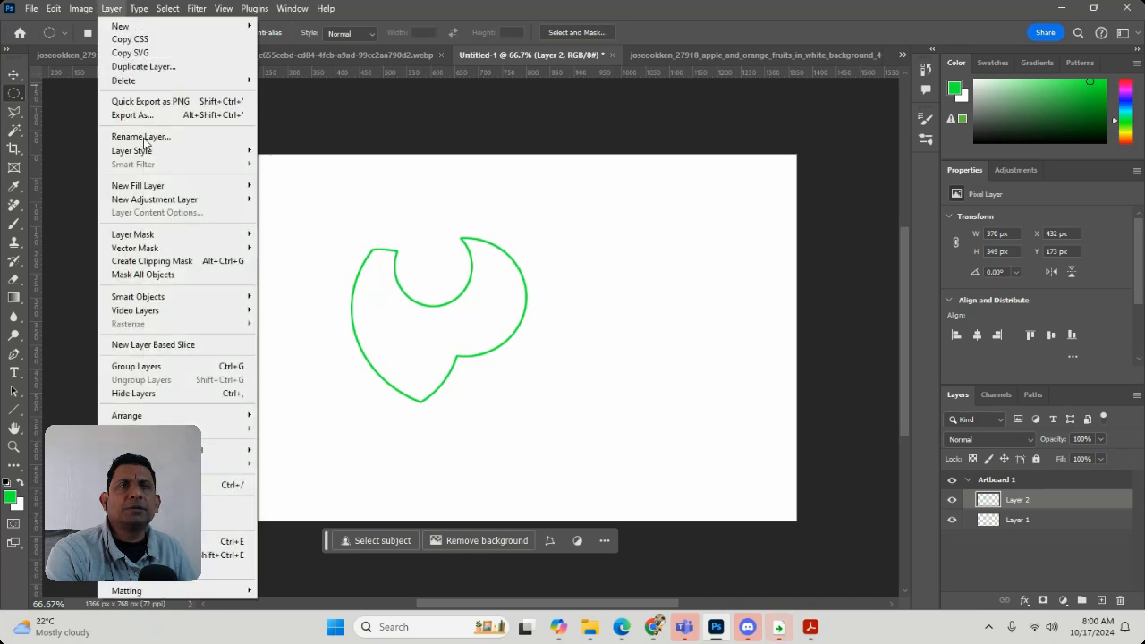
pyautogui.moveTo(179, 152)
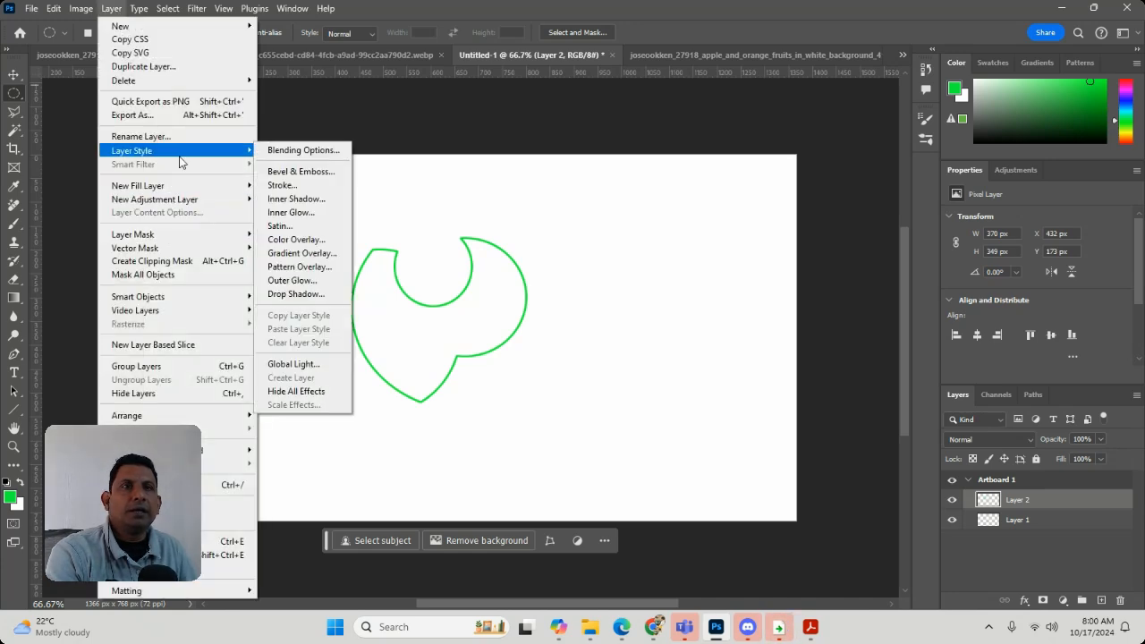
pyautogui.click(309, 172)
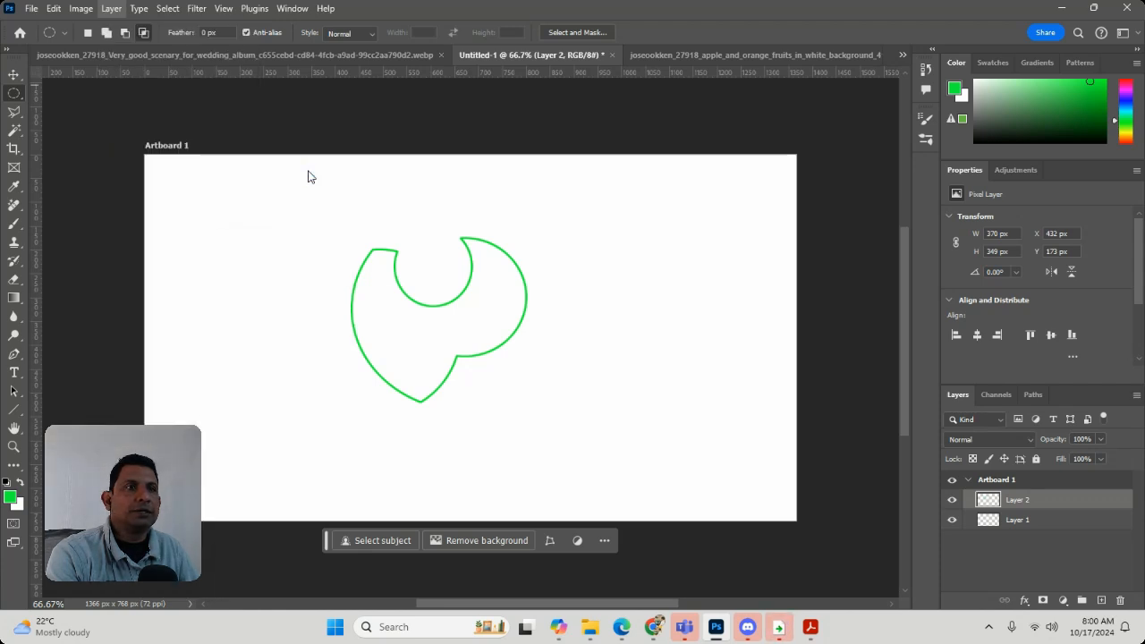
pyautogui.moveTo(579, 259); pyautogui.dragTo(605, 391)
pyautogui.click(725, 418)
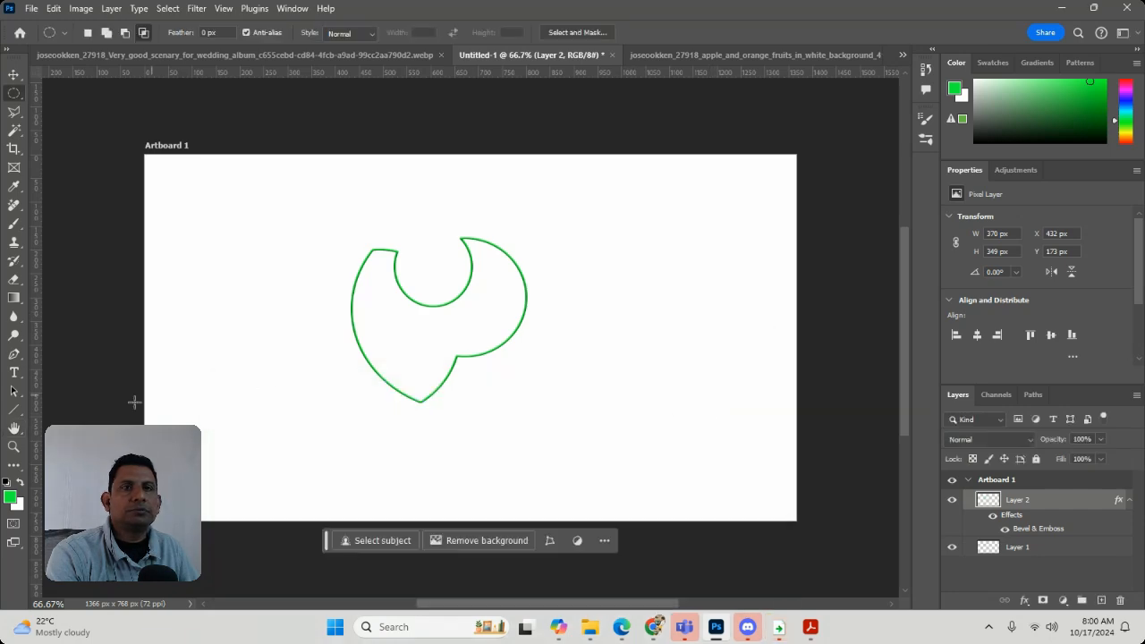
# Add a new empty layer above the green outline's layer, with the Elliptical Marquee tool active
pyautogui.press('z')
pyautogui.moveTo(427, 258); pyautogui.dragTo(477, 336)
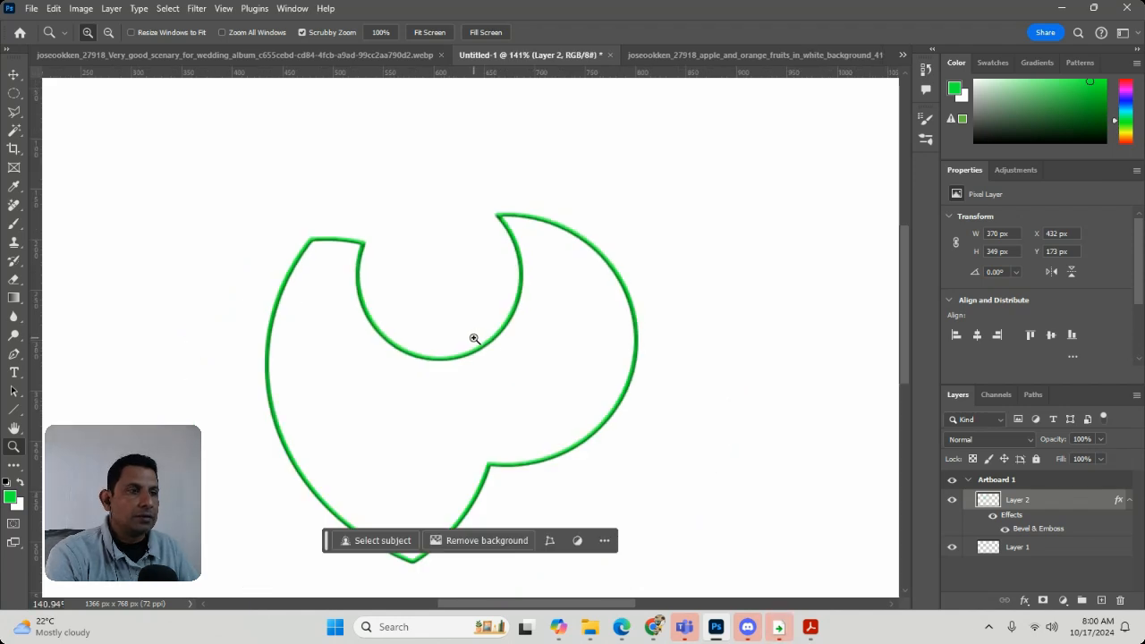
pyautogui.click(15, 94)
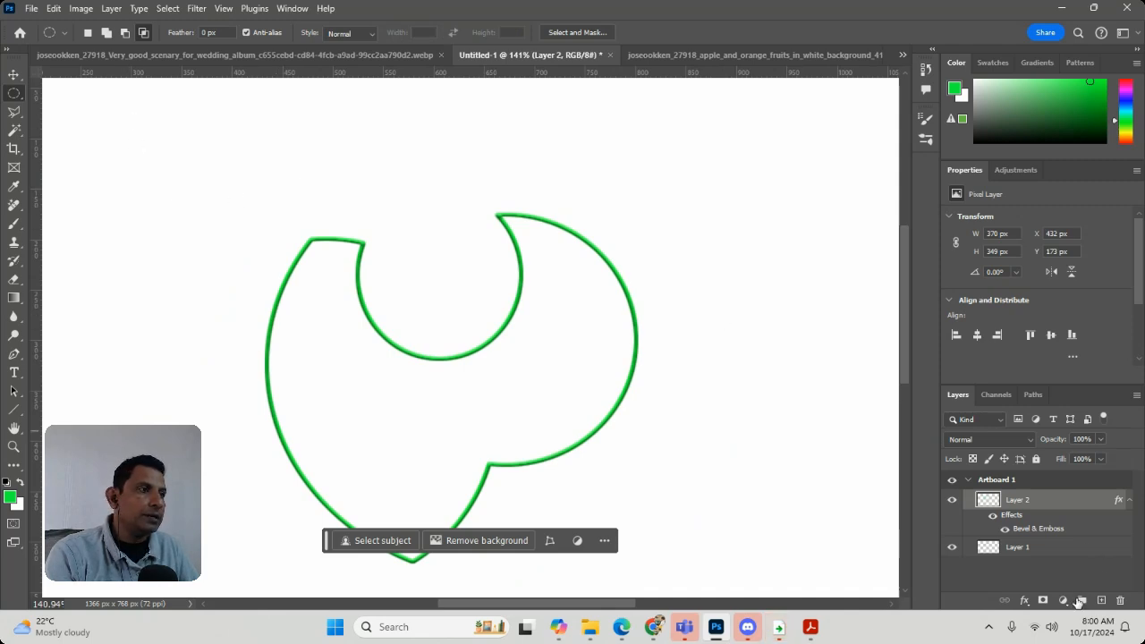
pyautogui.click(1100, 600)
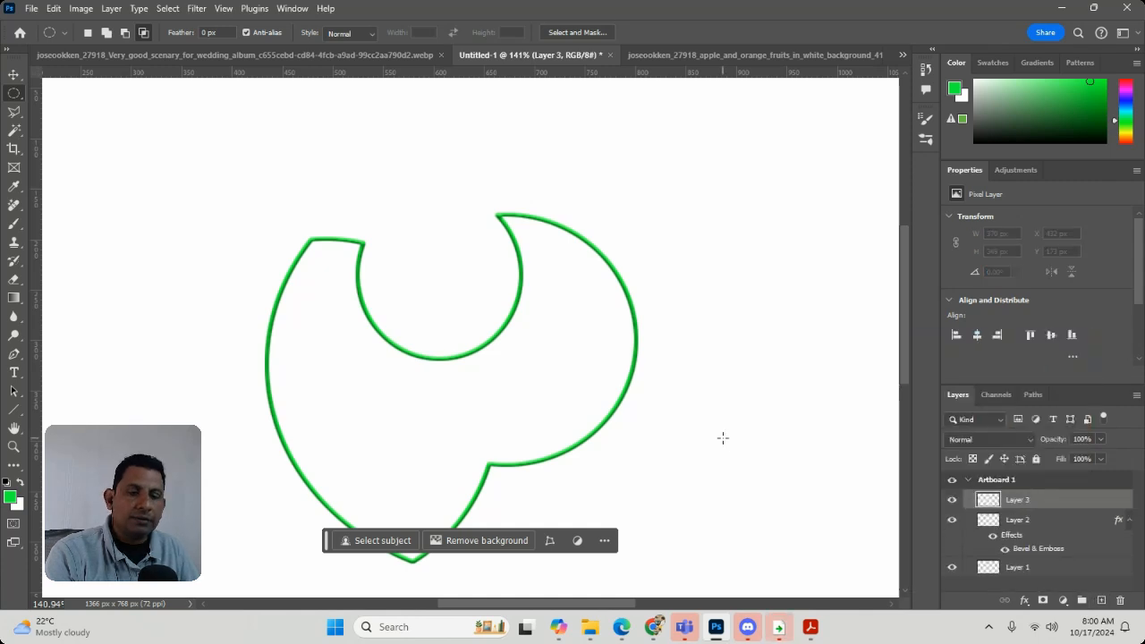
# Try intersecting a small elliptical selection with a separate, wider ellipse beside it above the green outline
pyautogui.moveTo(92, 137); pyautogui.dragTo(145, 207)
pyautogui.moveTo(227, 143); pyautogui.dragTo(381, 212)
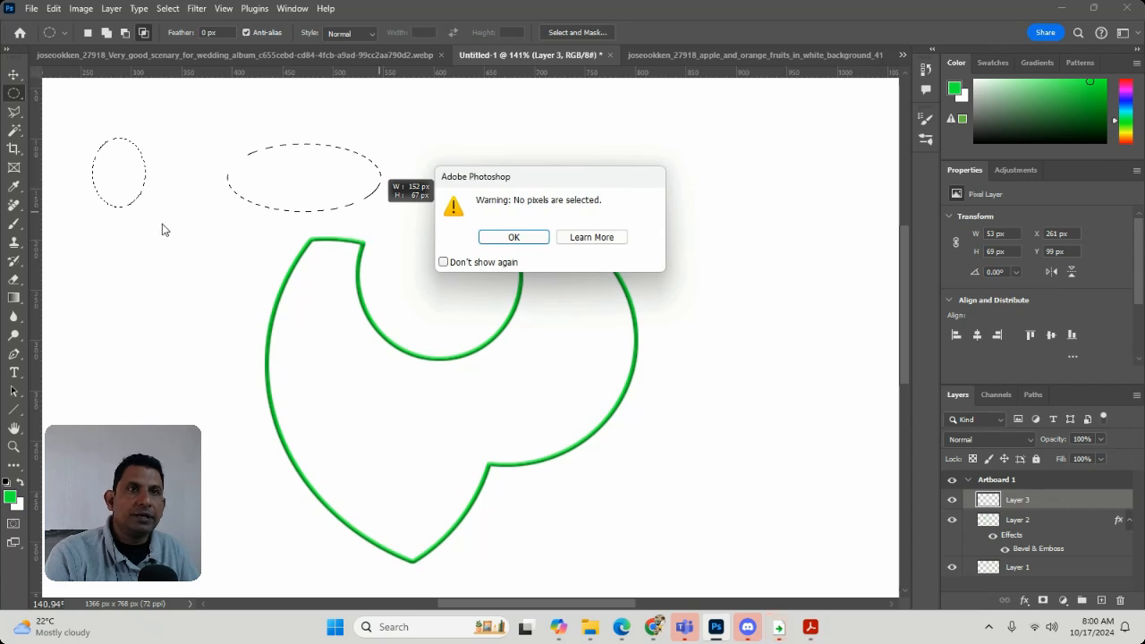
pyautogui.click(533, 237)
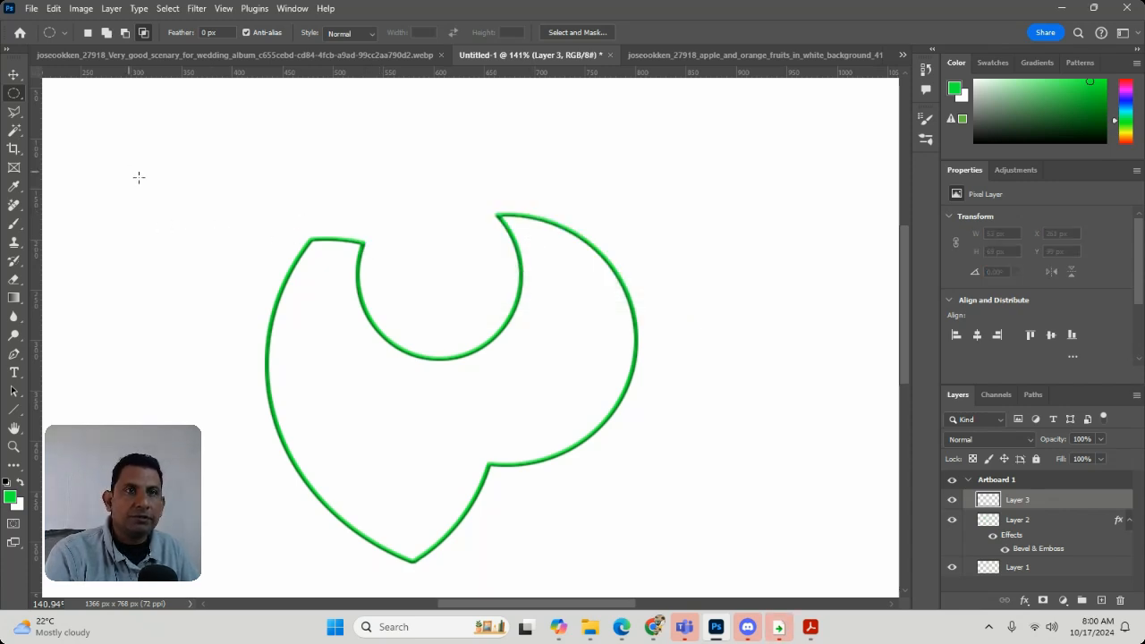
# Select a circle about 66 px across to the upper left of the green outline and fill it with green
pyautogui.moveTo(136, 173); pyautogui.dragTo(199, 237)
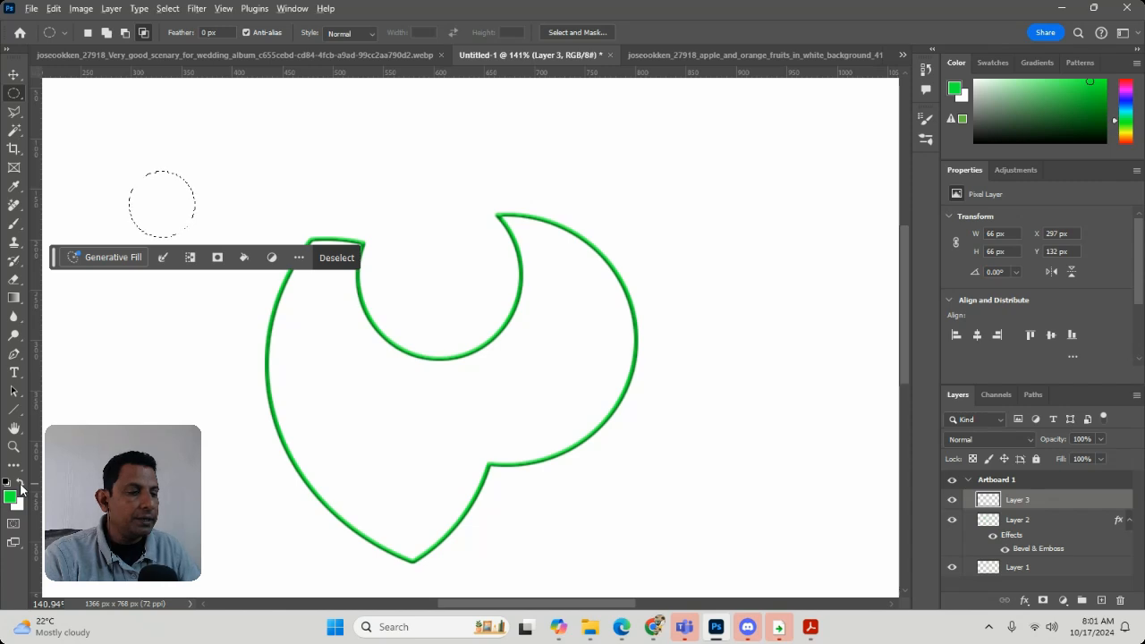
pyautogui.hotkey('alt', 'BackSpace')
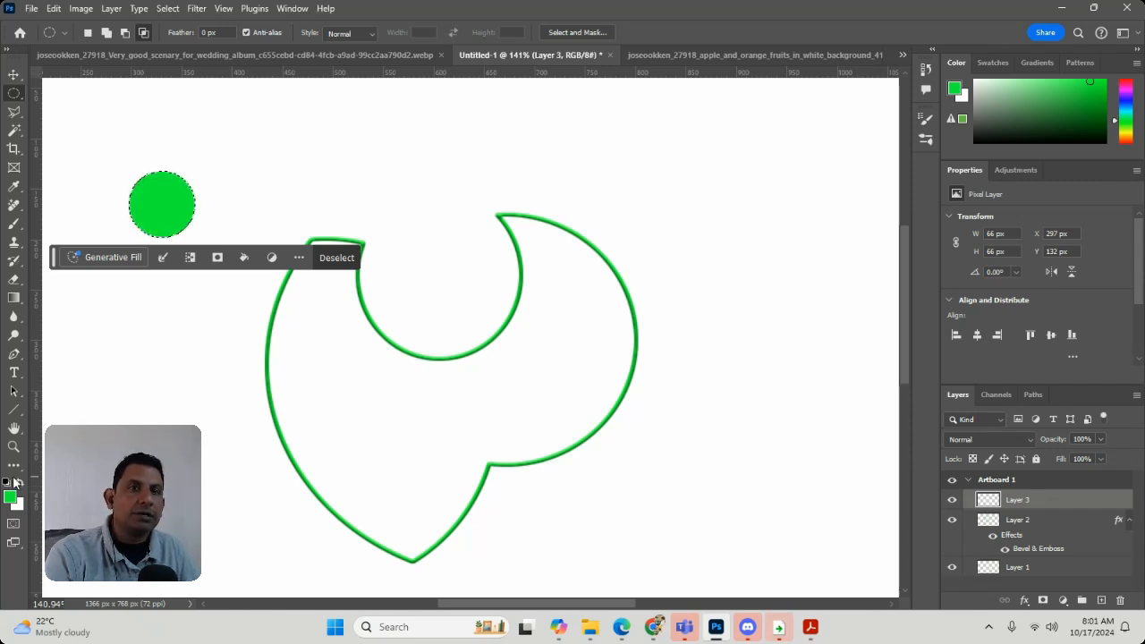
# Change the foreground color to a bright purple, refill the selected circle with it, and deselect
pyautogui.click(10, 498)
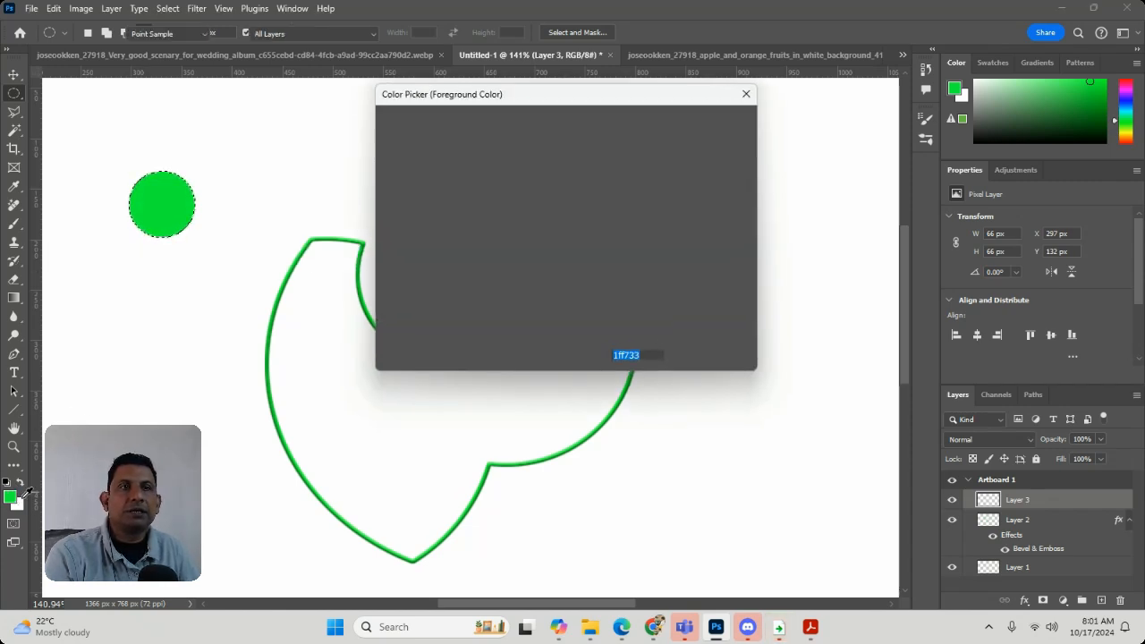
pyautogui.moveTo(576, 200); pyautogui.dragTo(579, 174)
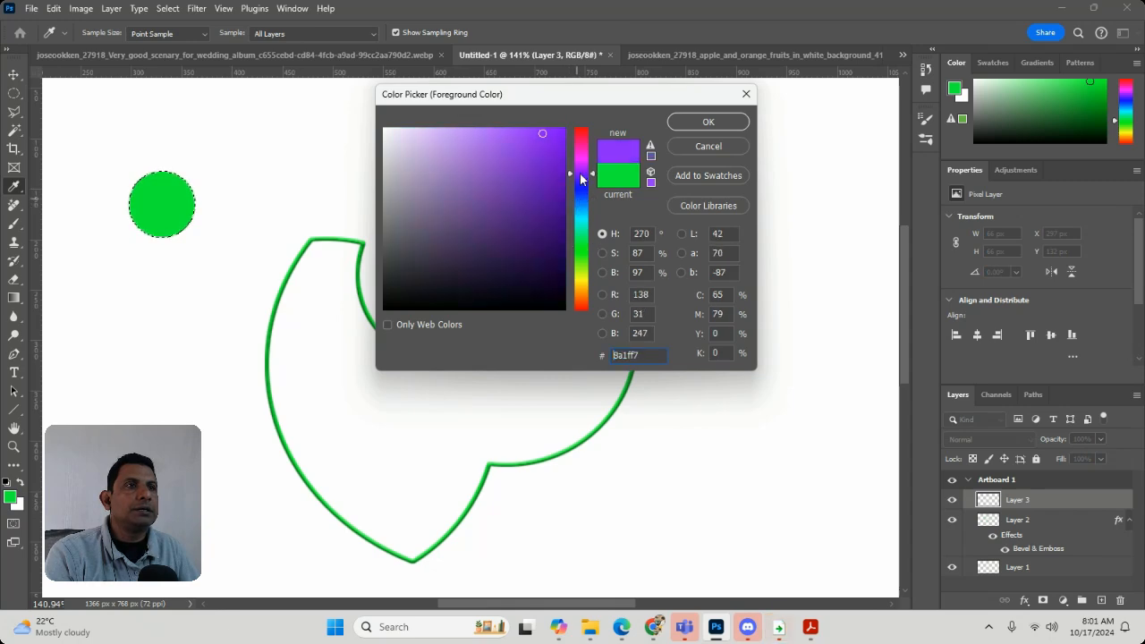
pyautogui.click(539, 140)
pyautogui.click(691, 126)
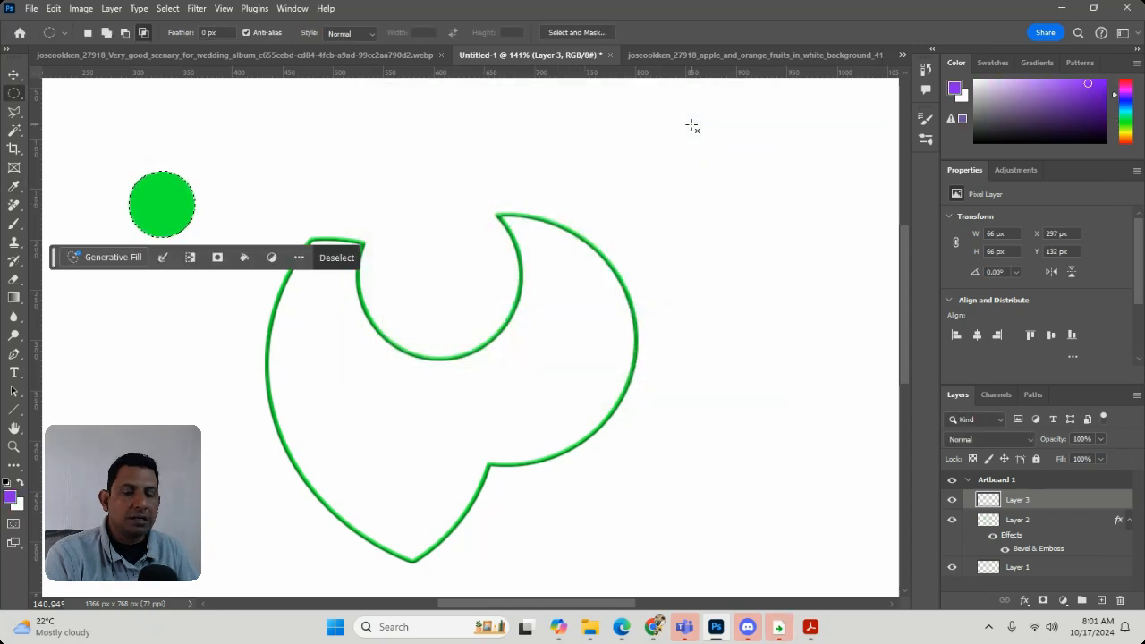
pyautogui.hotkey('alt', 'BackSpace')
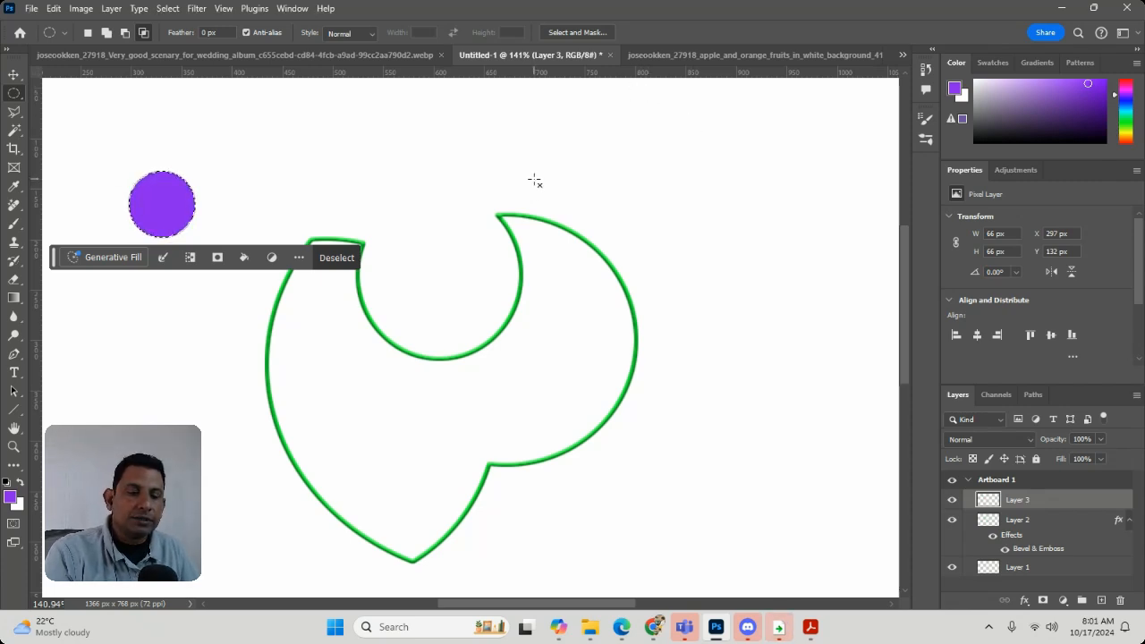
pyautogui.hotkey('ctrl', 'd')
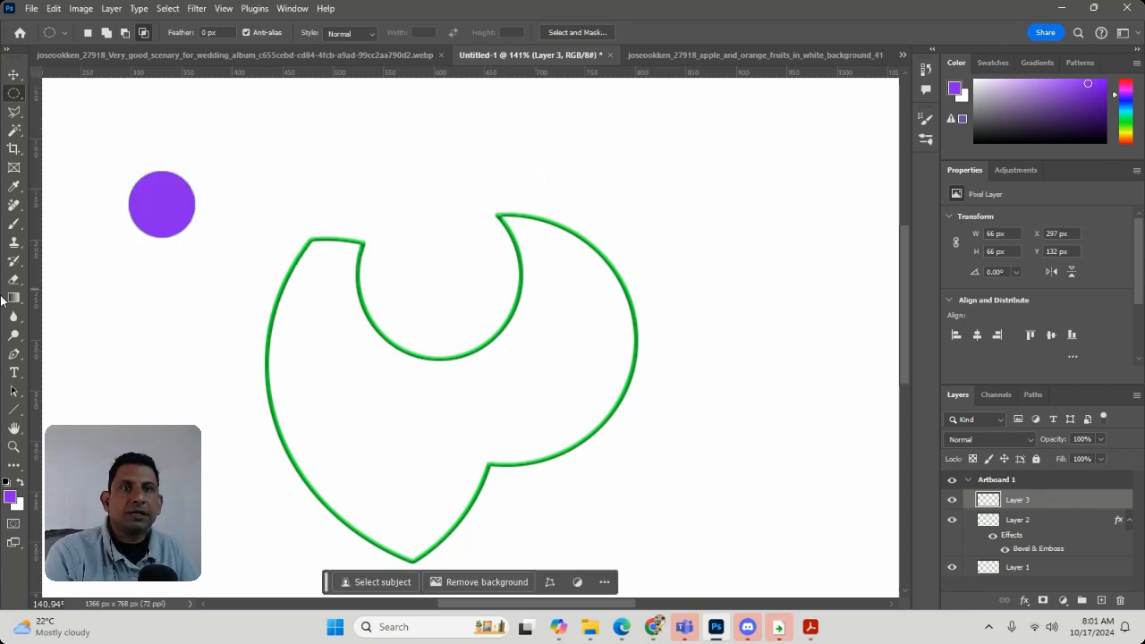
# Cut a concentric circle about 56 px across out of the purple circle to leave a ring, and deselect
pyautogui.click(13, 446)
pyautogui.moveTo(146, 196); pyautogui.dragTo(452, 477)
pyautogui.press('m')
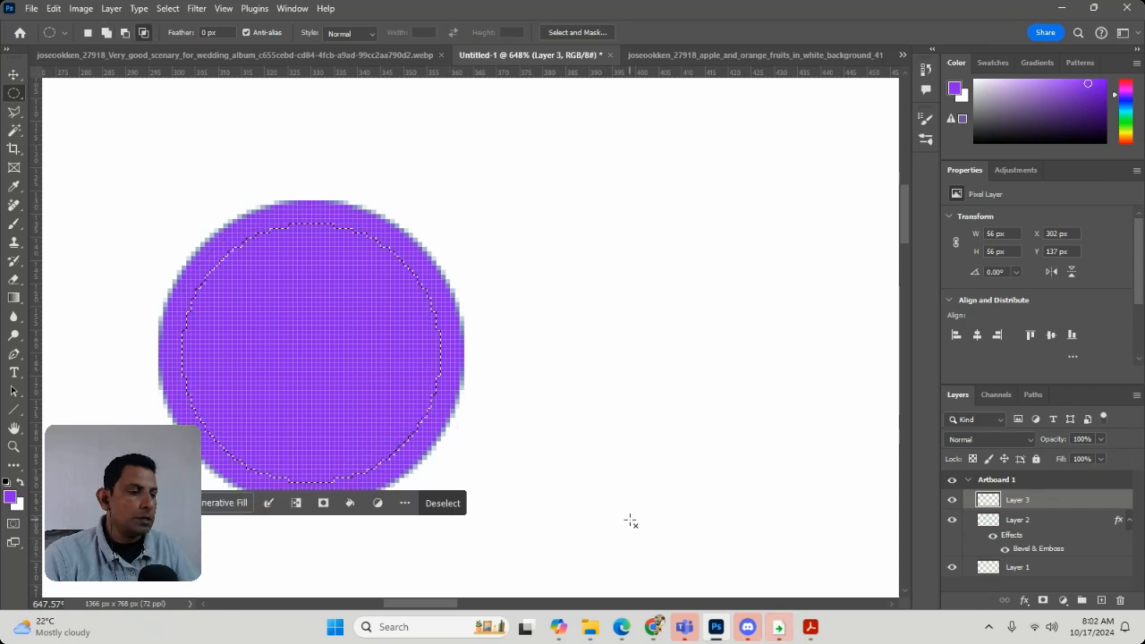
pyautogui.press('Delete')
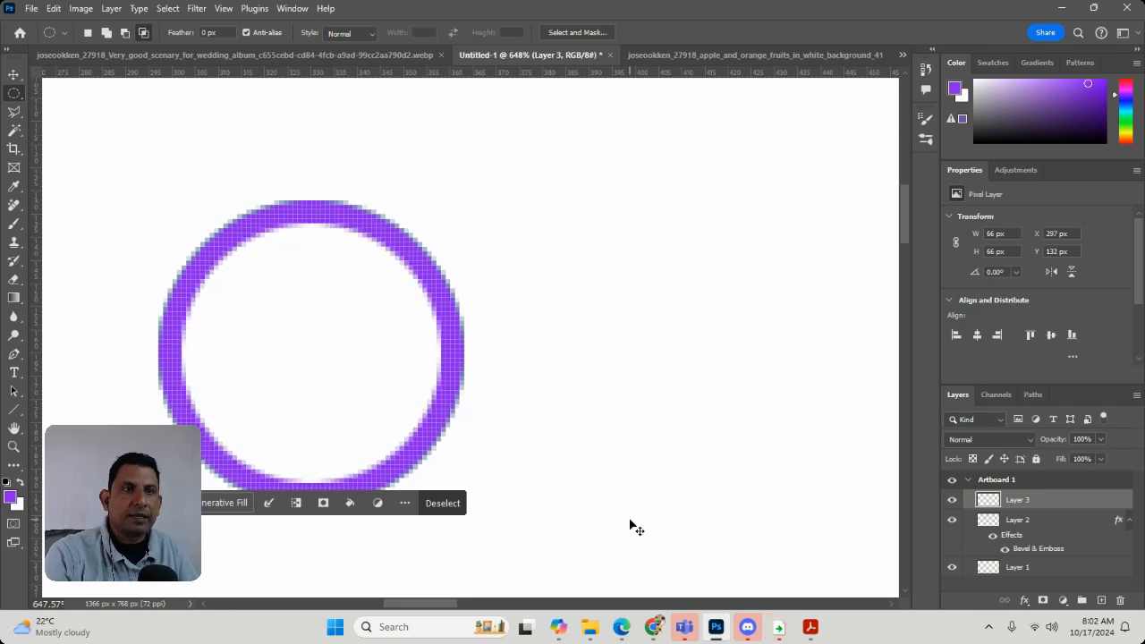
pyautogui.hotkey('ctrl', 'd')
# Apply a Bevel & Emboss style to the purple ring's layer, using a smooth Inner Bevel with 428% depth and 3 px size
pyautogui.click(93, 10)
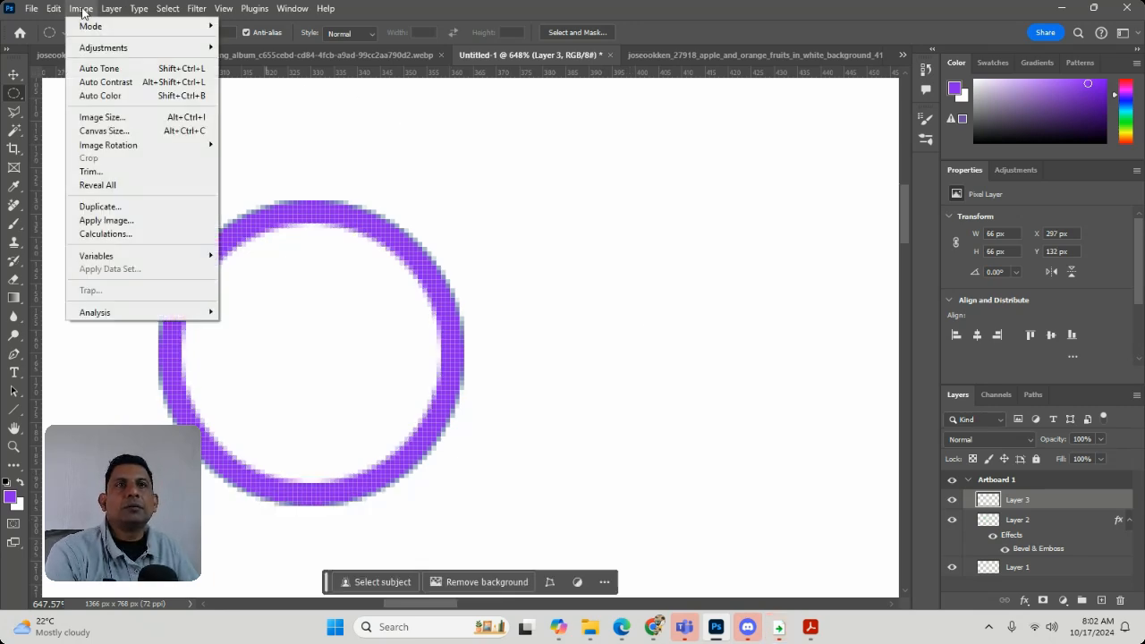
pyautogui.moveTo(113, 9)
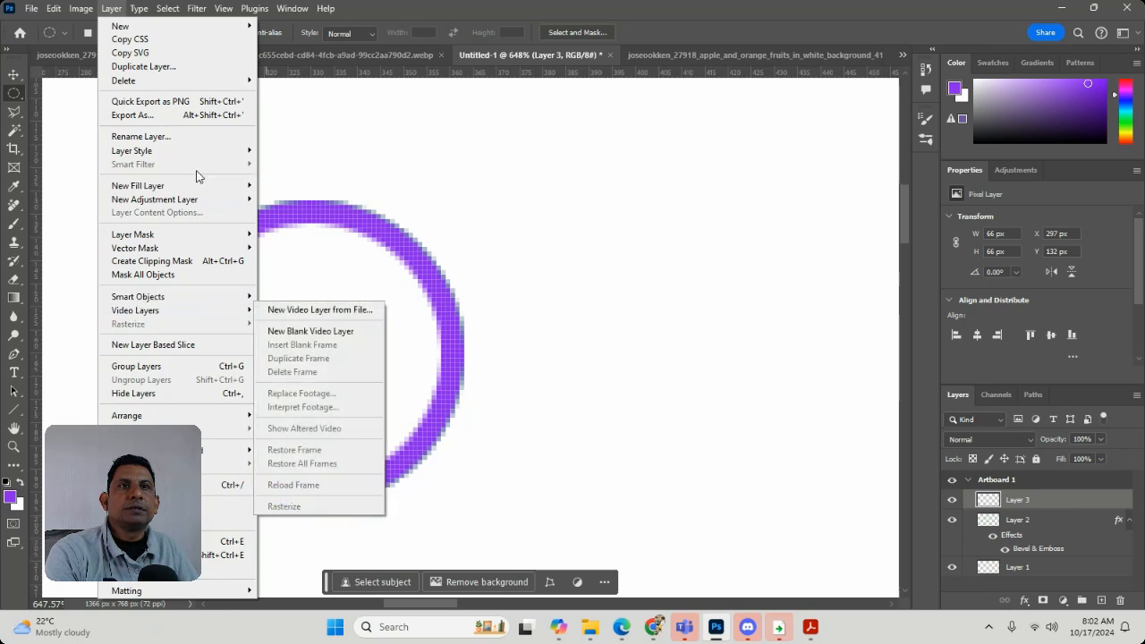
pyautogui.moveTo(189, 154)
pyautogui.click(323, 176)
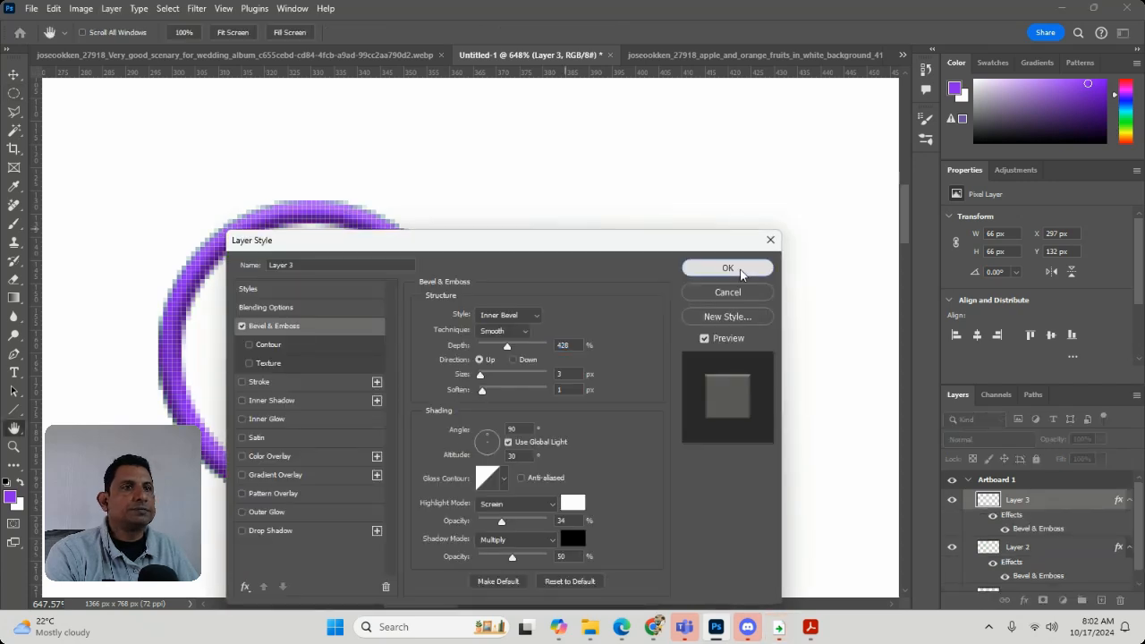
pyautogui.click(741, 273)
# Make a circular selection about 36 px across on the white area to the lower left of the purple ring
pyautogui.click(16, 463)
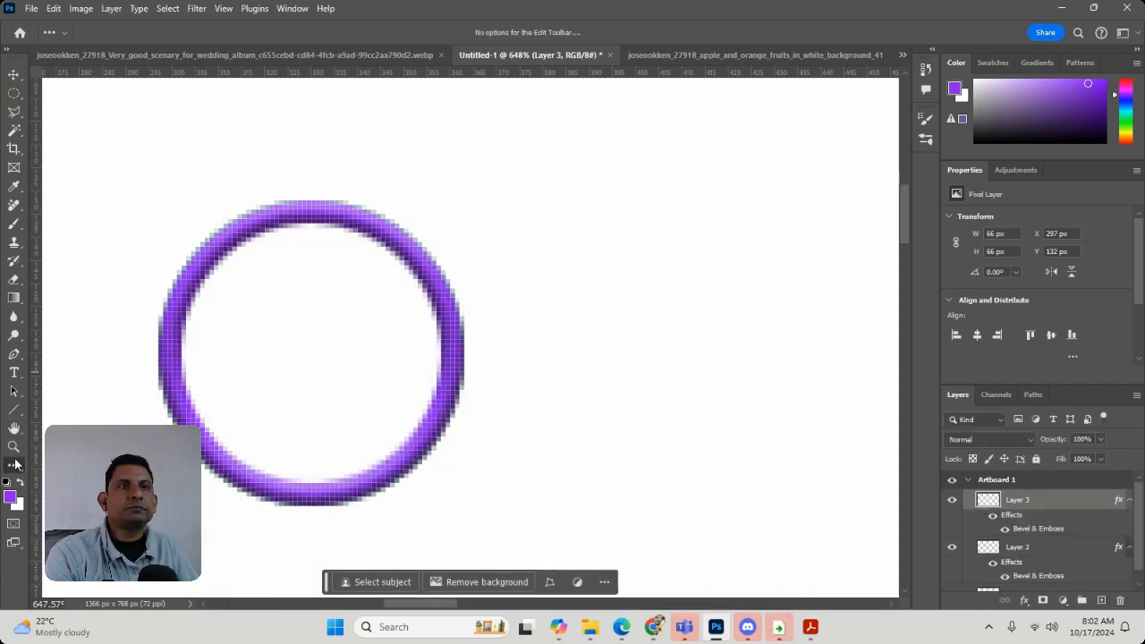
pyautogui.scroll(-5, 484, 362)
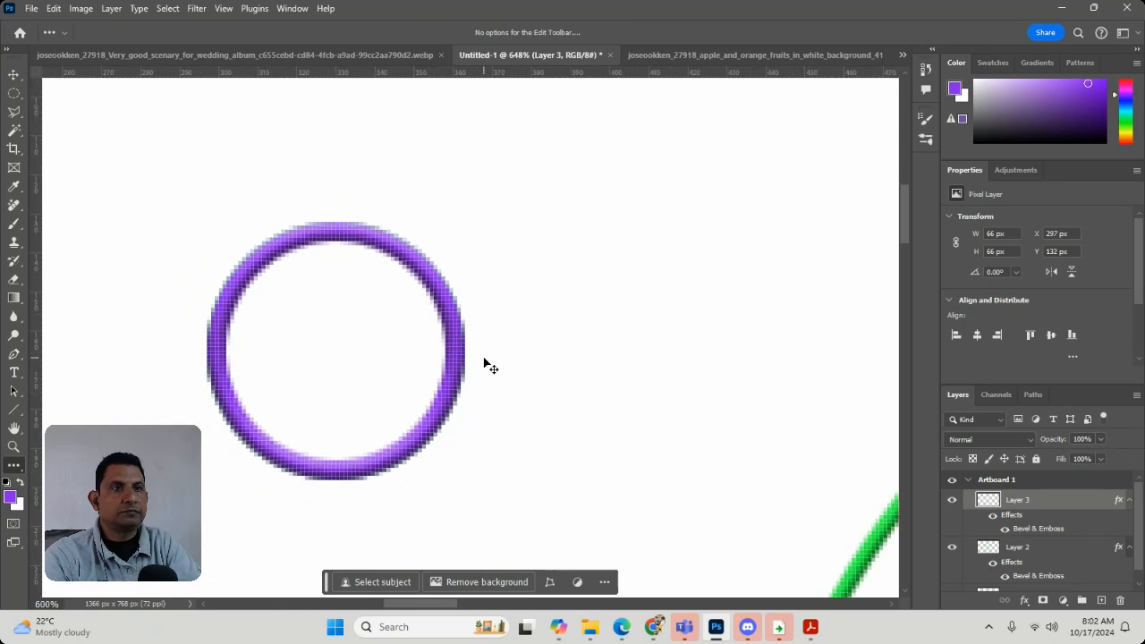
pyautogui.scroll(-3, 484, 362)
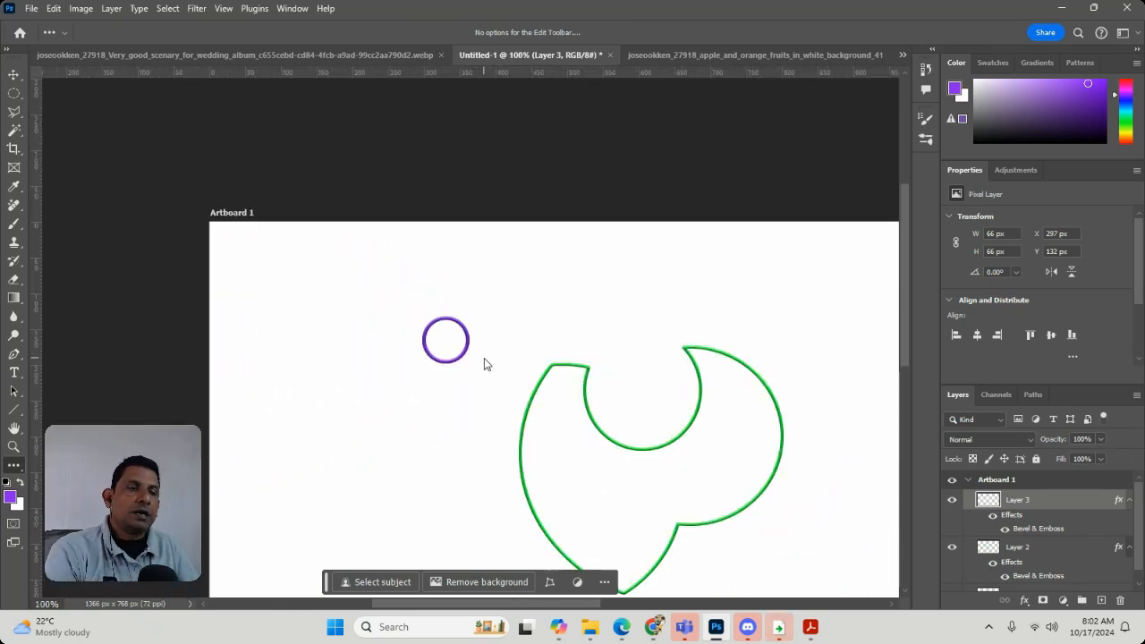
pyautogui.click(13, 95)
pyautogui.moveTo(285, 412); pyautogui.dragTo(310, 439)
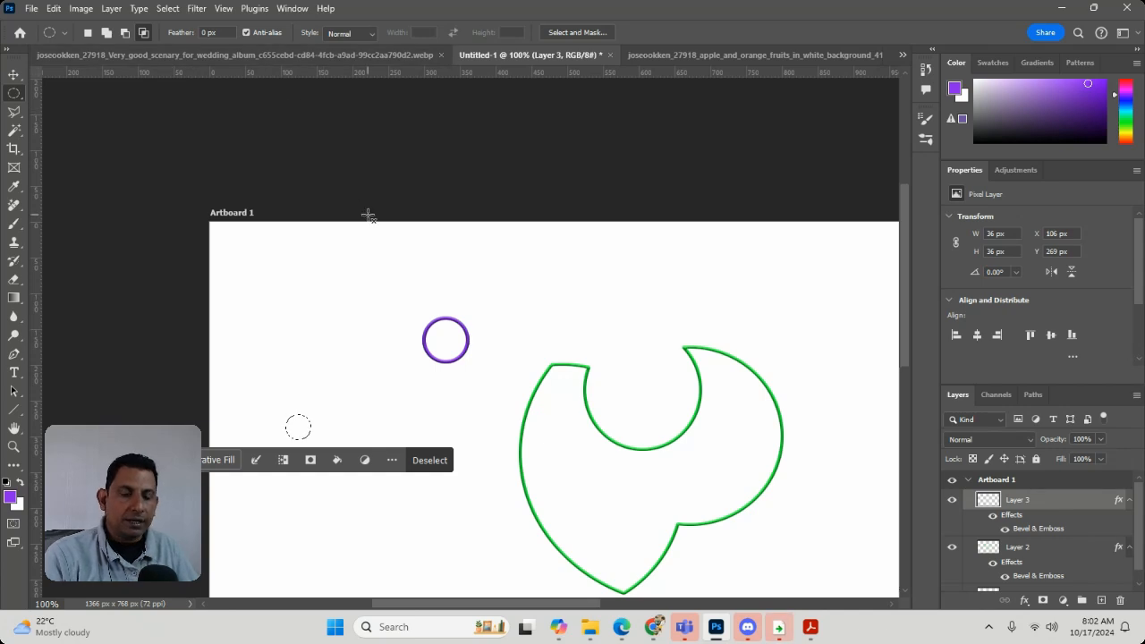
# Fill the small circular selection with the purple foreground color and deselect
pyautogui.hotkey('alt', 'BackSpace')
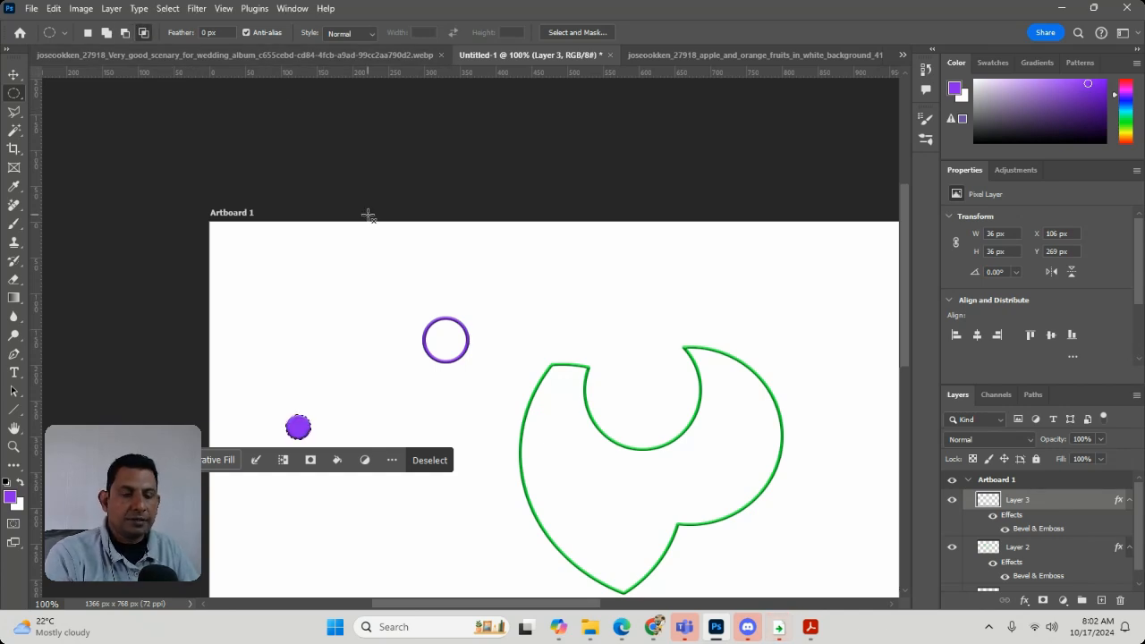
pyautogui.hotkey('ctrl', 'd')
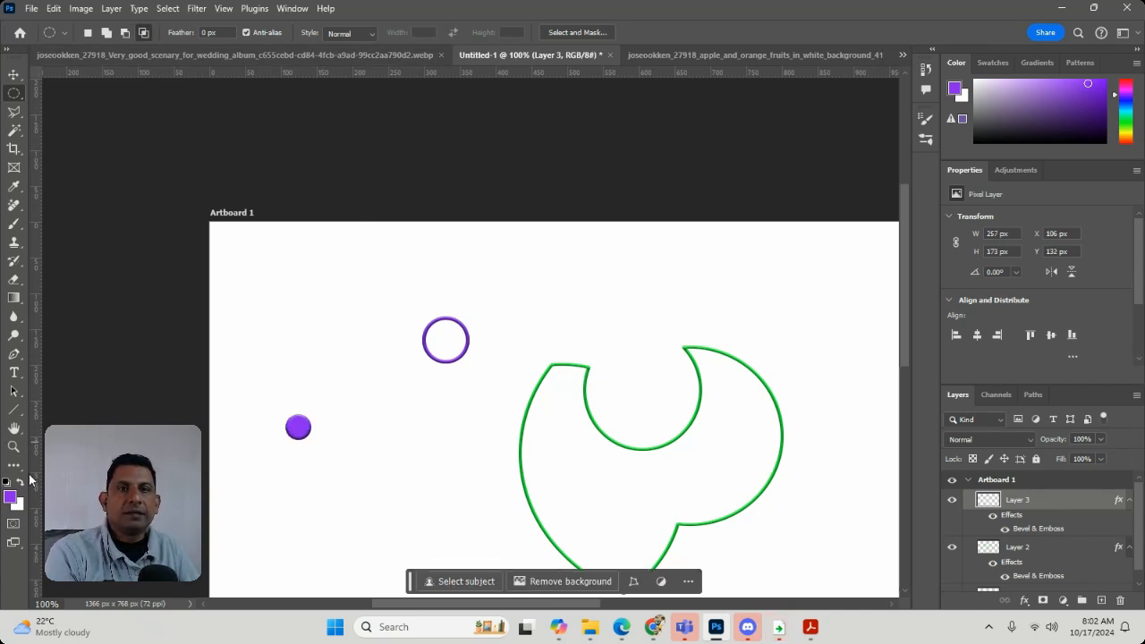
# Check the transform bounds of the layer holding the purple ring and the small purple circle
pyautogui.click(13, 428)
pyautogui.click(13, 445)
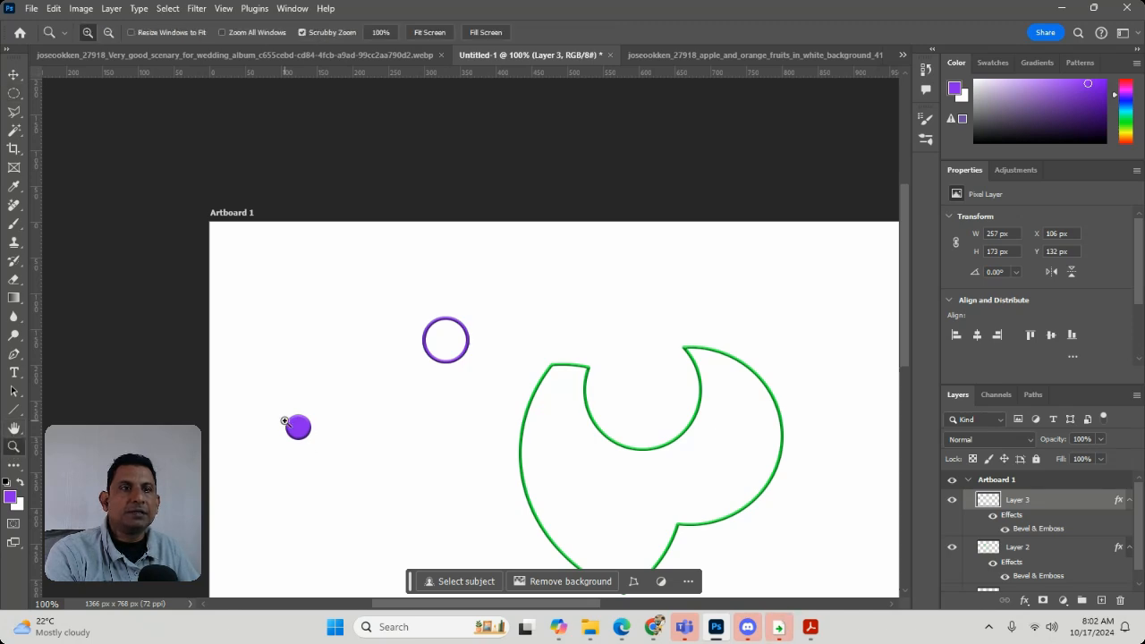
pyautogui.moveTo(285, 420); pyautogui.dragTo(300, 436)
pyautogui.hotkey('ctrl', 't')
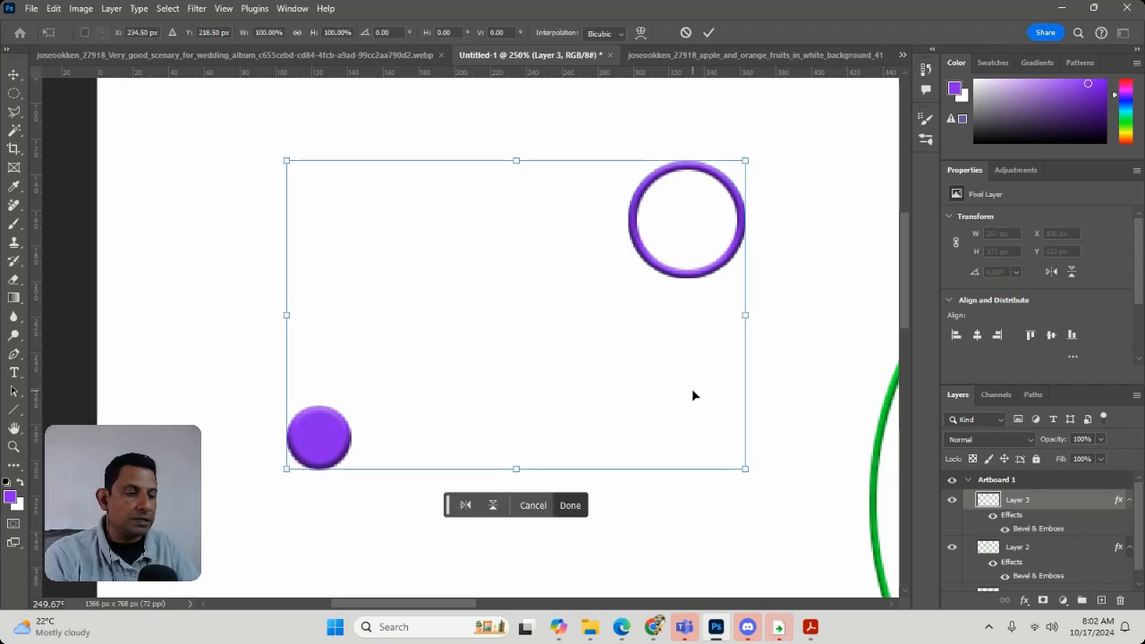
pyautogui.press('Return')
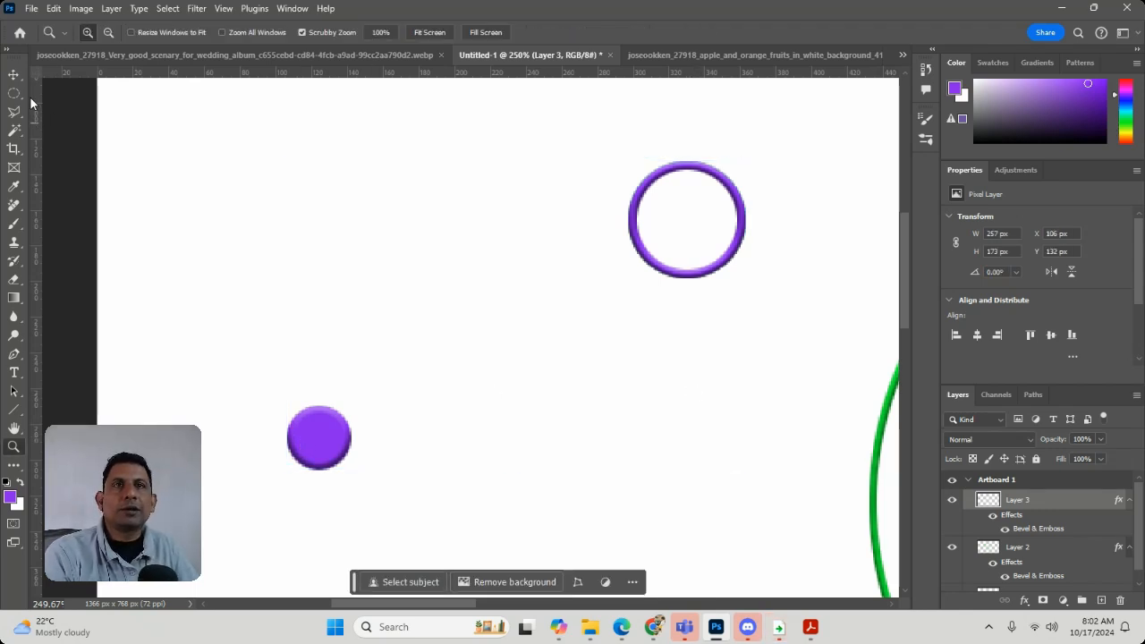
# Select the small purple circle with the Rectangular Marquee, cut it from the ring's layer and paste it onto a new layer
pyautogui.click(13, 93)
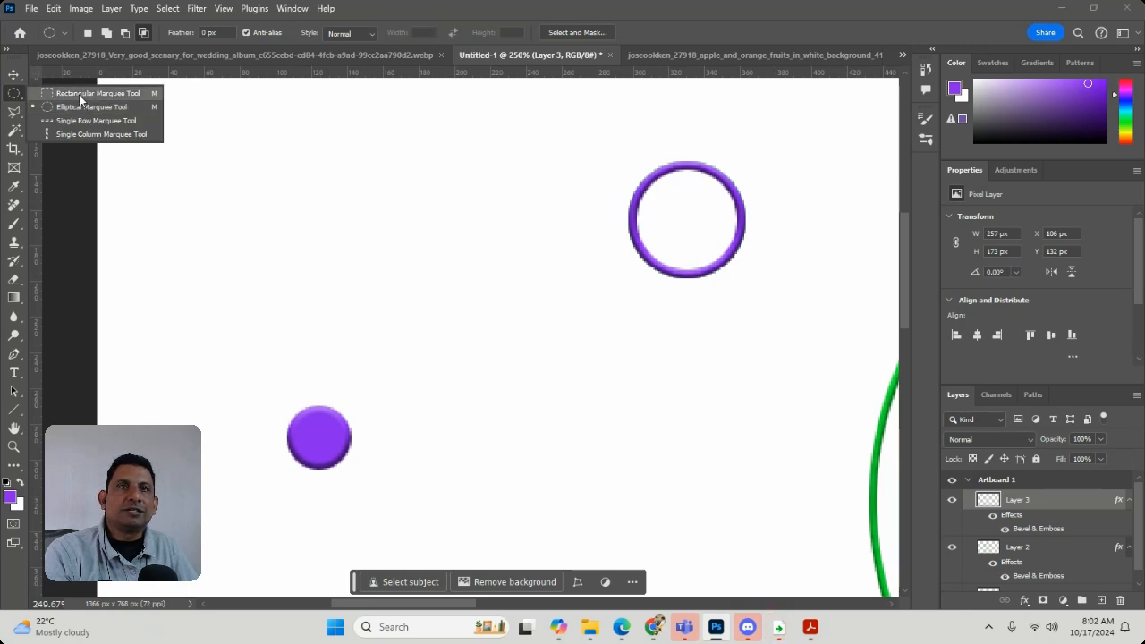
pyautogui.click(79, 95)
pyautogui.moveTo(241, 355); pyautogui.dragTo(393, 524)
pyautogui.click(391, 528)
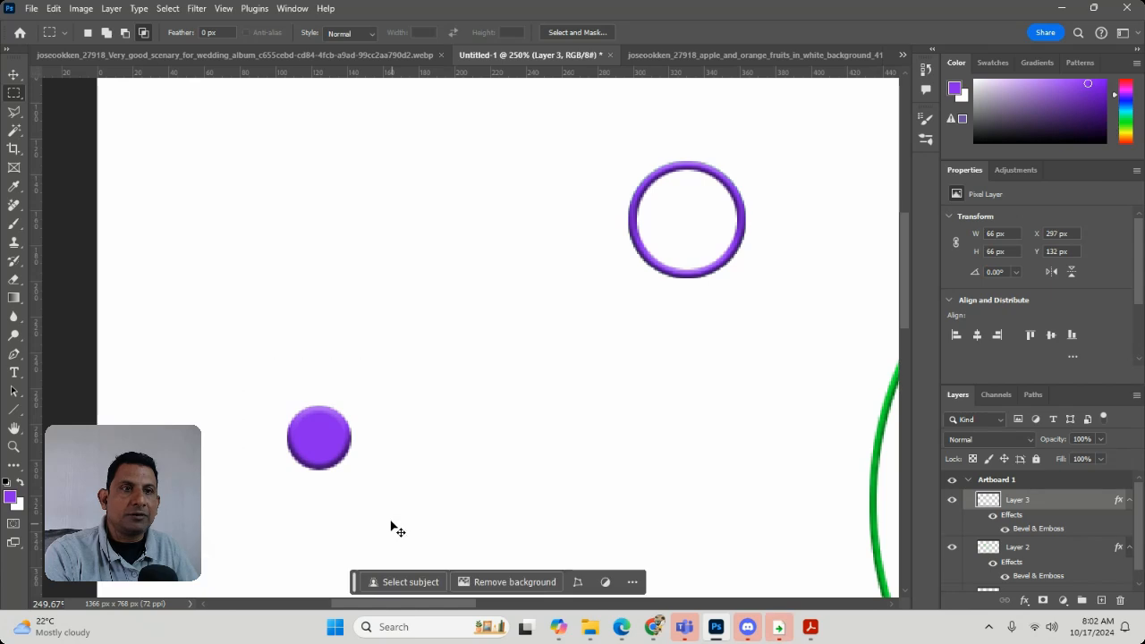
pyautogui.hotkey('ctrl', 'x')
pyautogui.hotkey('ctrl', 'v')
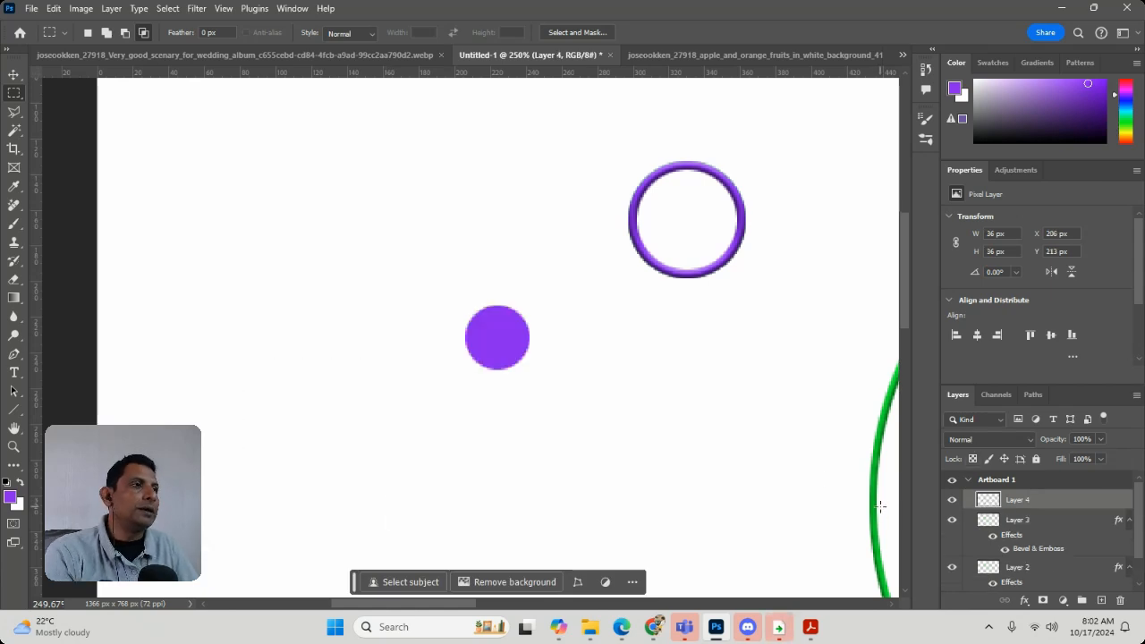
# Move the pasted purple circle left to about X 93 px, Y 211 px, lower left of the purple ring
pyautogui.click(951, 500)
pyautogui.click(953, 501)
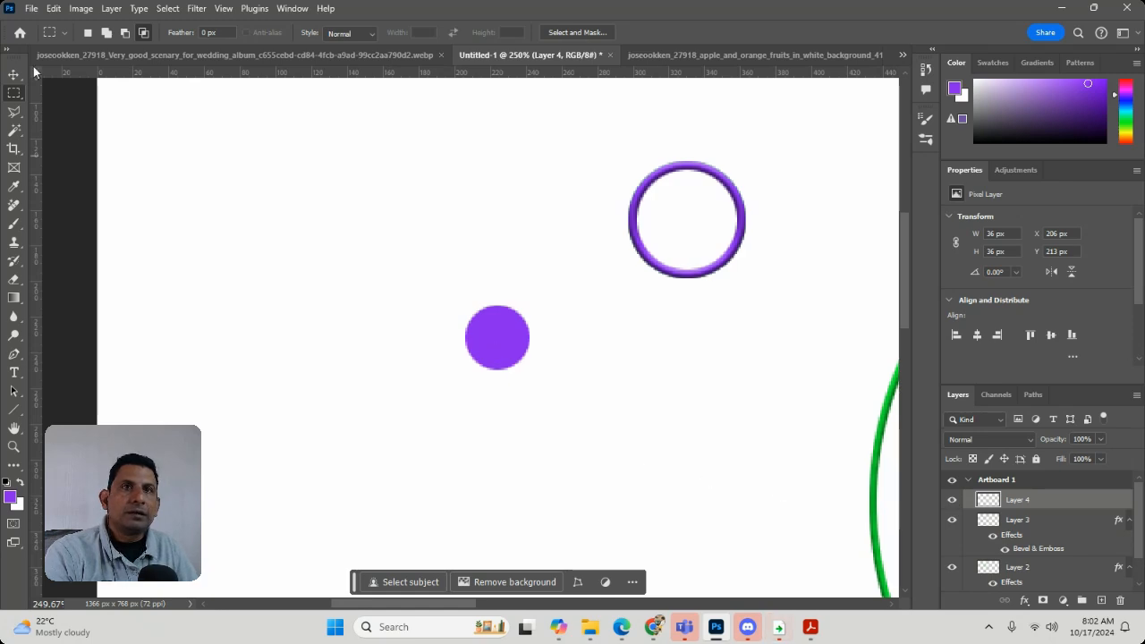
pyautogui.press('v')
pyautogui.moveTo(498, 359); pyautogui.dragTo(298, 358)
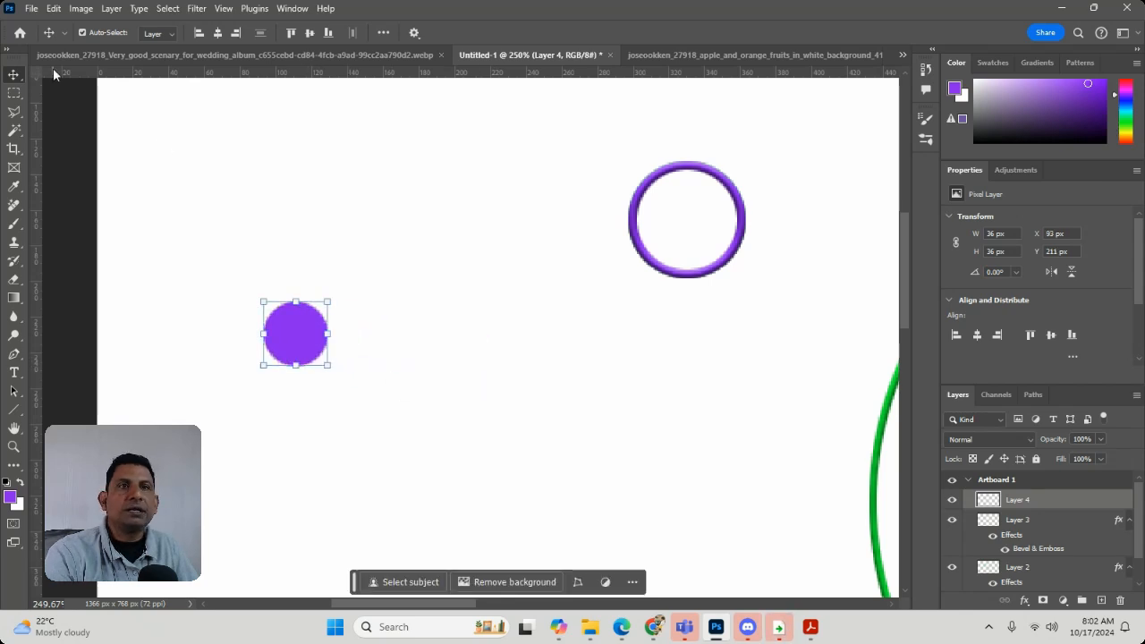
# Apply a Bevel & Emboss style to the small purple circle's layer, using a smooth Inner Bevel with 428% depth
pyautogui.click(107, 10)
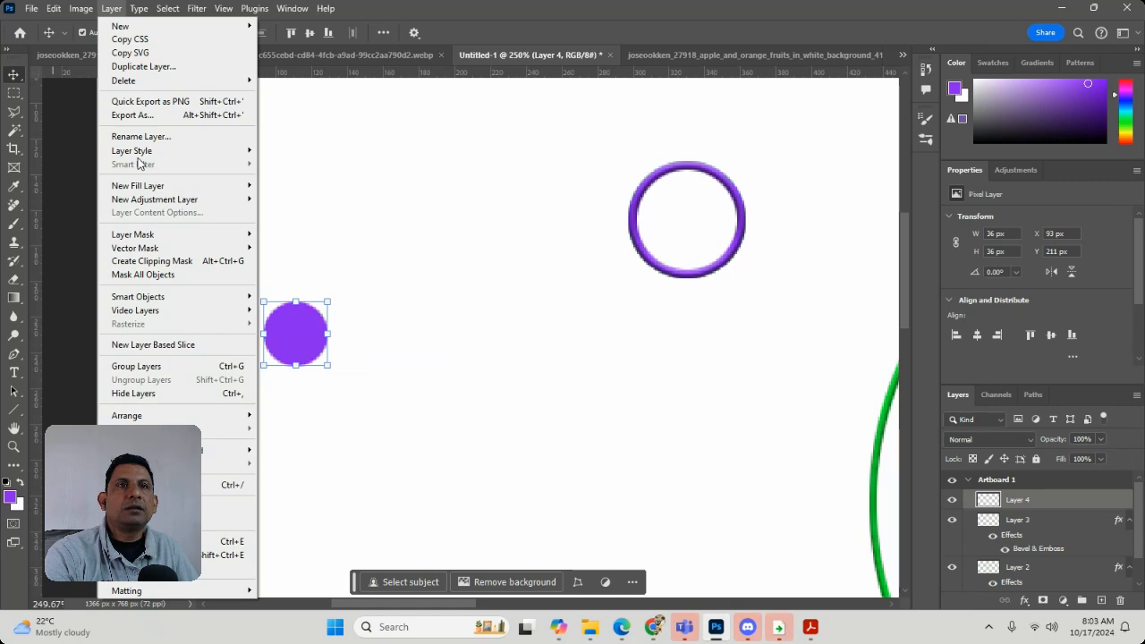
pyautogui.moveTo(134, 151)
pyautogui.click(307, 174)
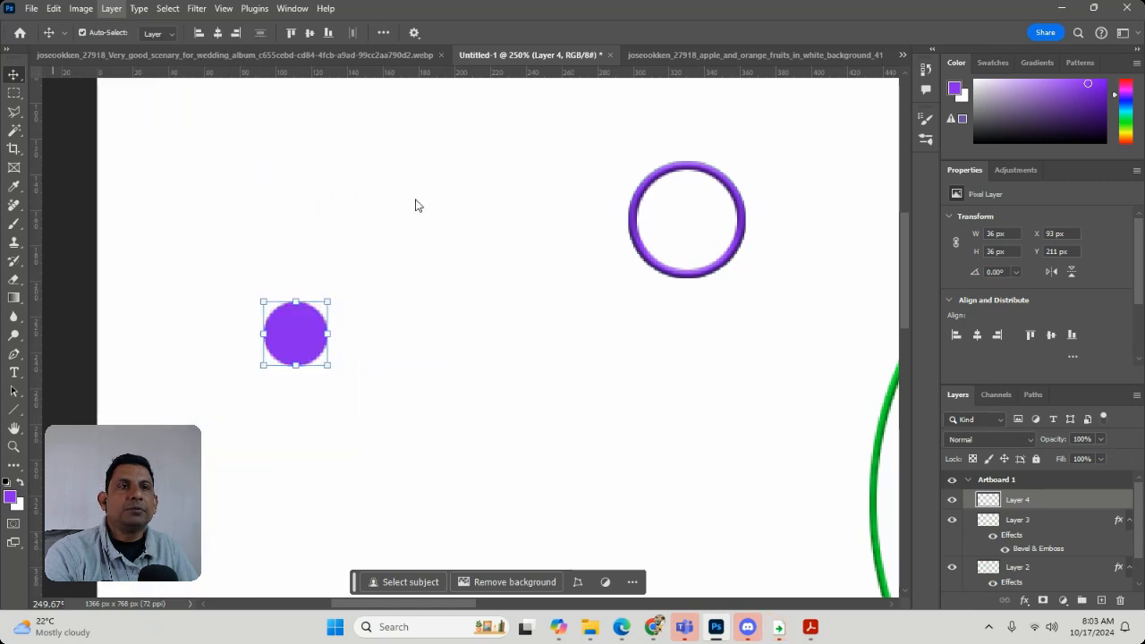
pyautogui.click(754, 271)
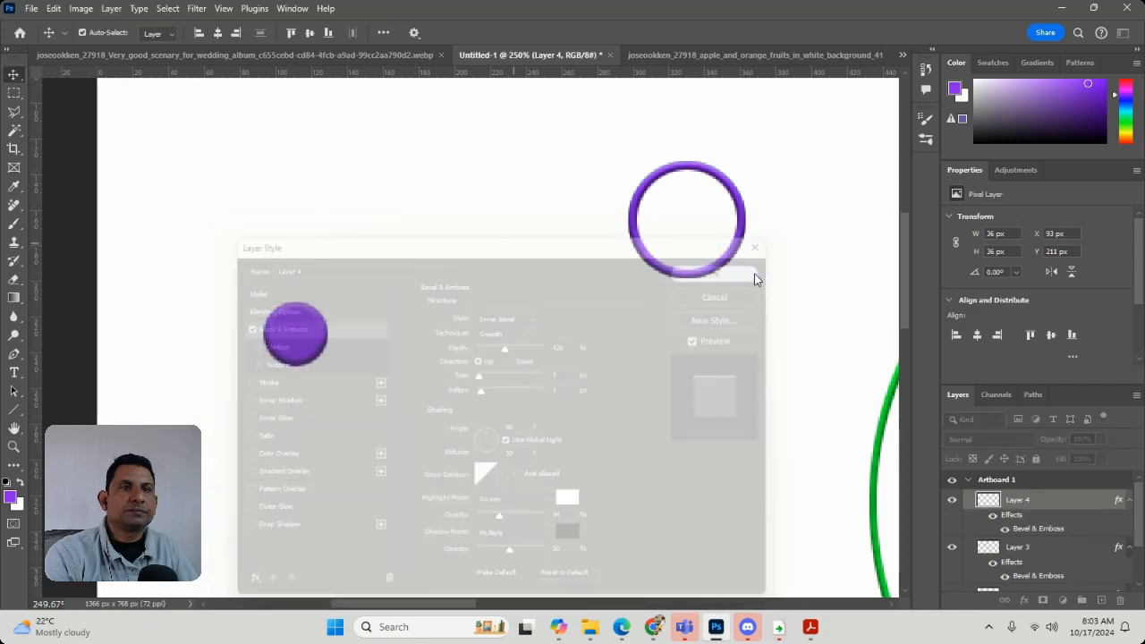
pyautogui.click(499, 317)
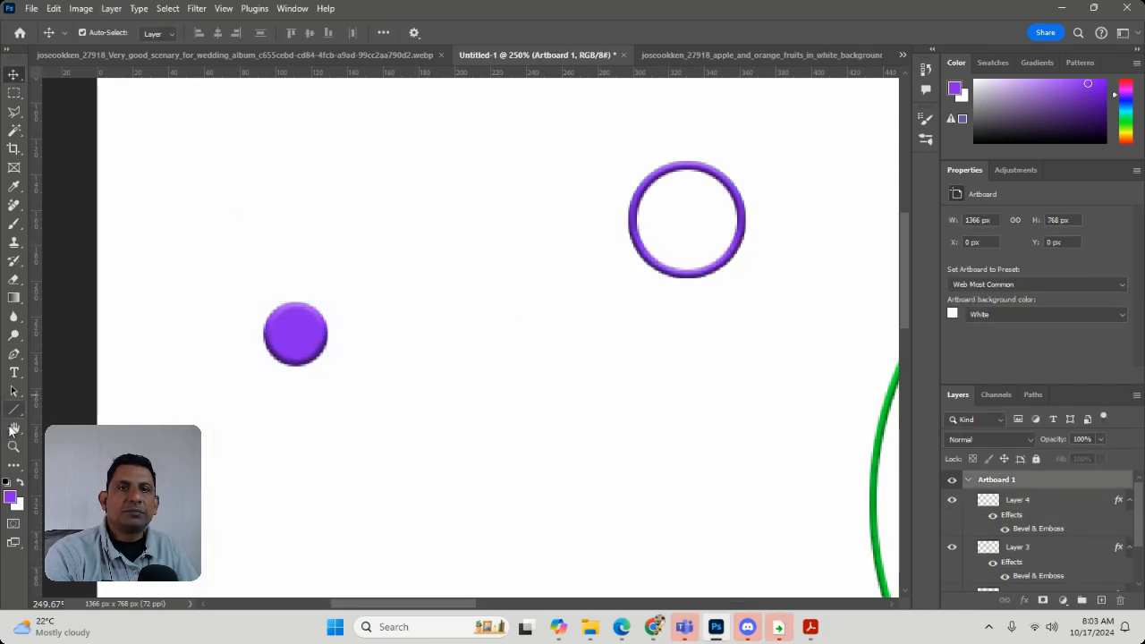
# Make a circular selection about 11 px across at the center of the small purple circle with the Elliptical Marquee
pyautogui.click(13, 465)
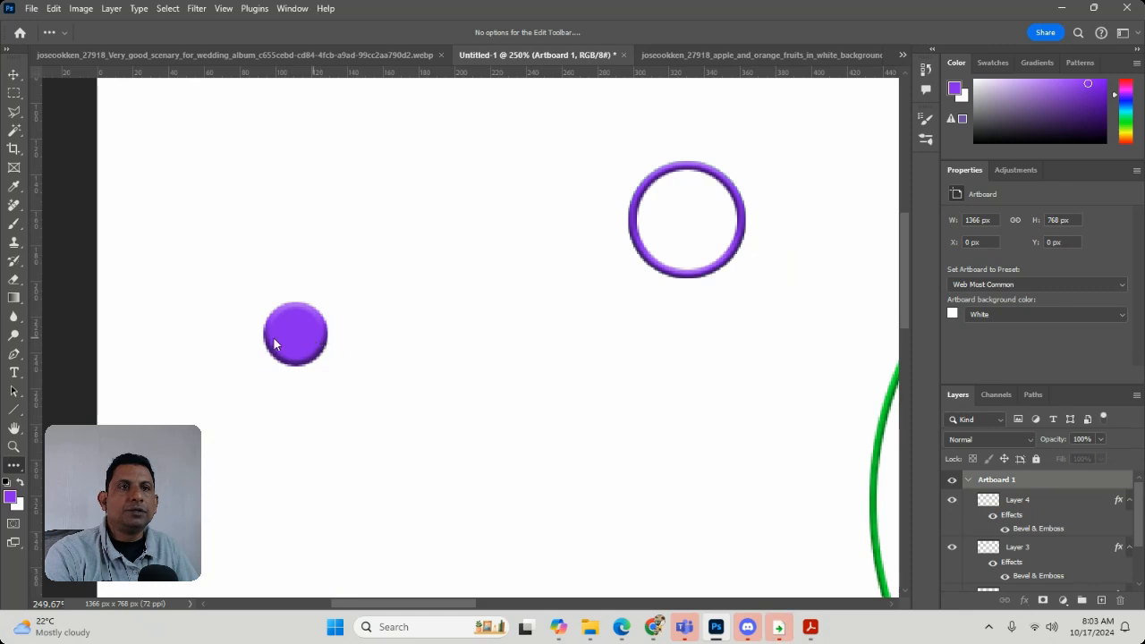
pyautogui.click(13, 446)
pyautogui.moveTo(261, 318); pyautogui.dragTo(309, 345)
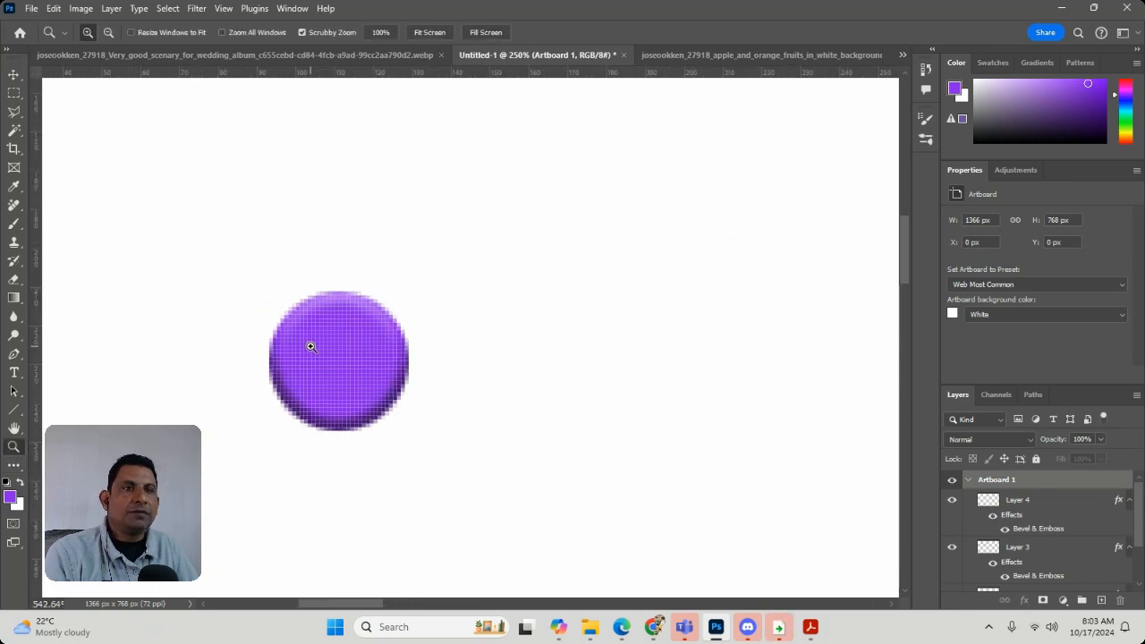
pyautogui.click(15, 94)
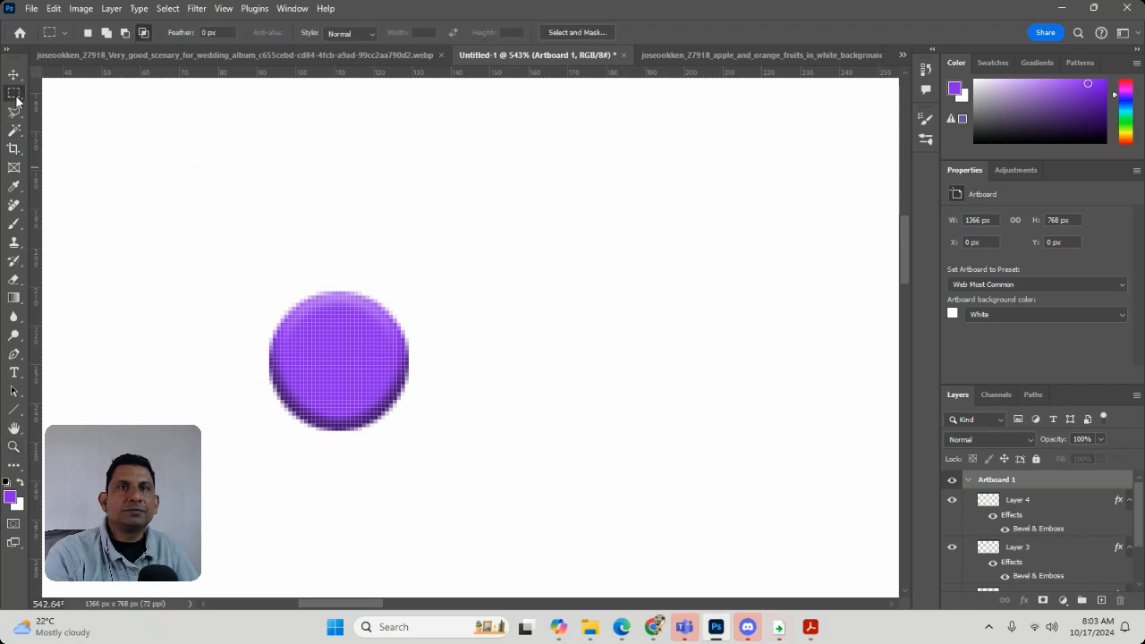
pyautogui.rightClick(18, 100)
pyautogui.click(40, 107)
pyautogui.moveTo(319, 339); pyautogui.dragTo(362, 380)
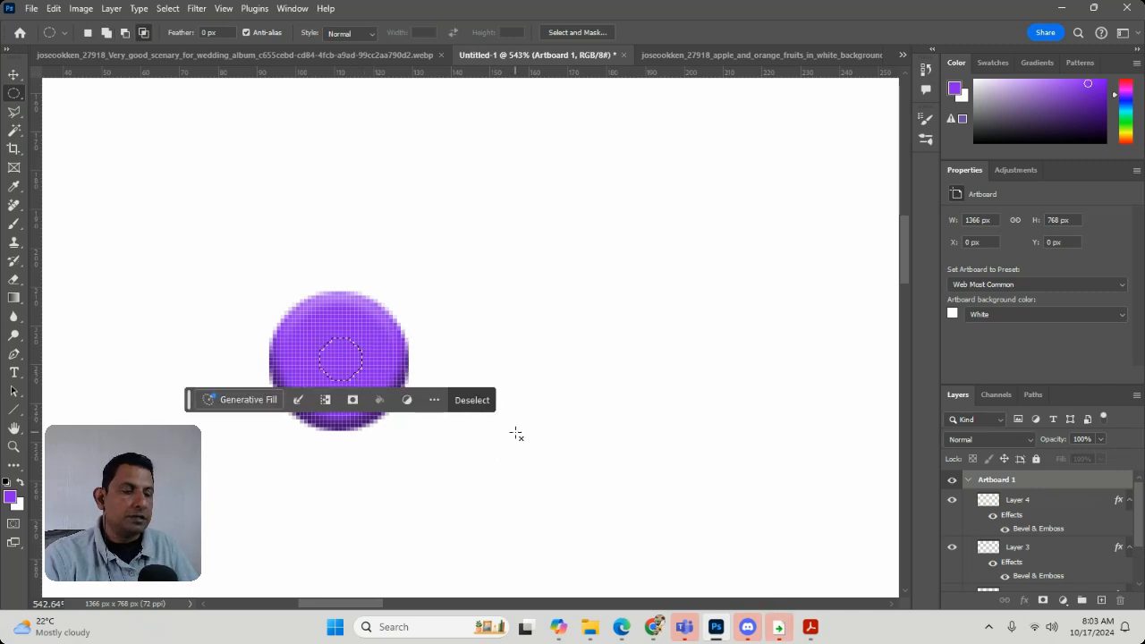
# Clear the selected center area from the small purple circle's layer to make a hole, and deselect
pyautogui.press('Delete')
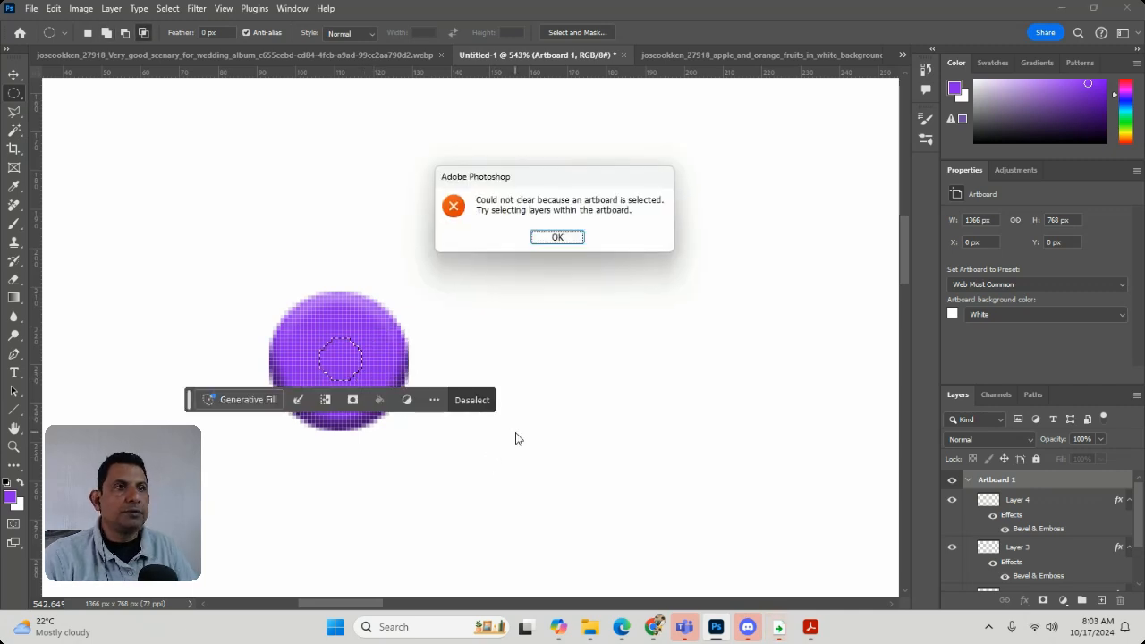
pyautogui.click(561, 238)
pyautogui.click(1048, 504)
pyautogui.press('Delete')
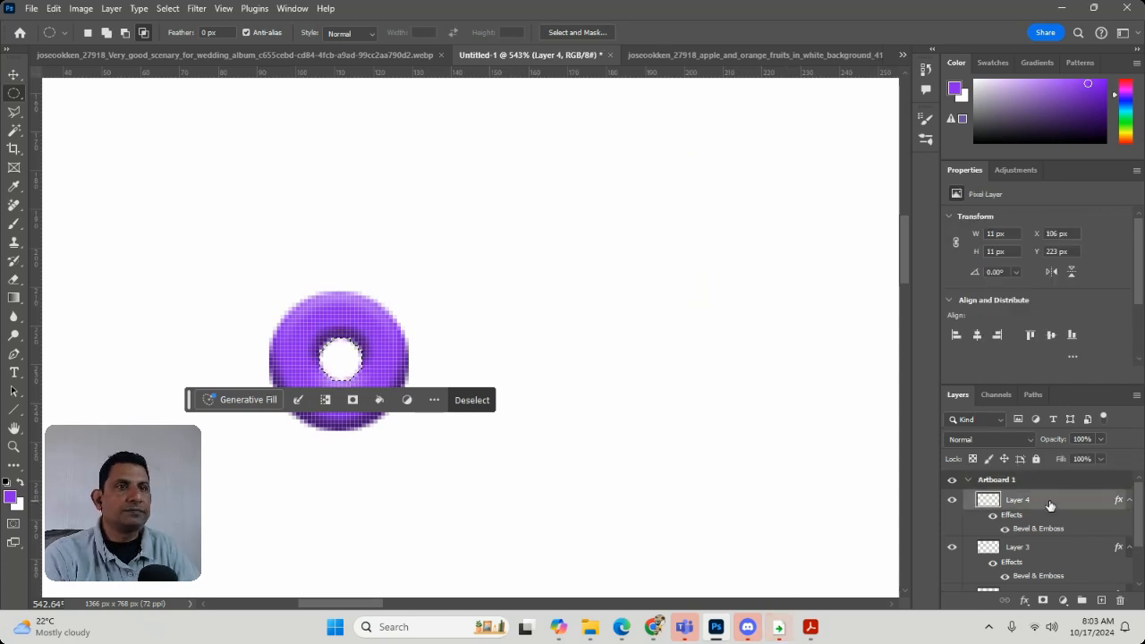
pyautogui.hotkey('ctrl', 'd')
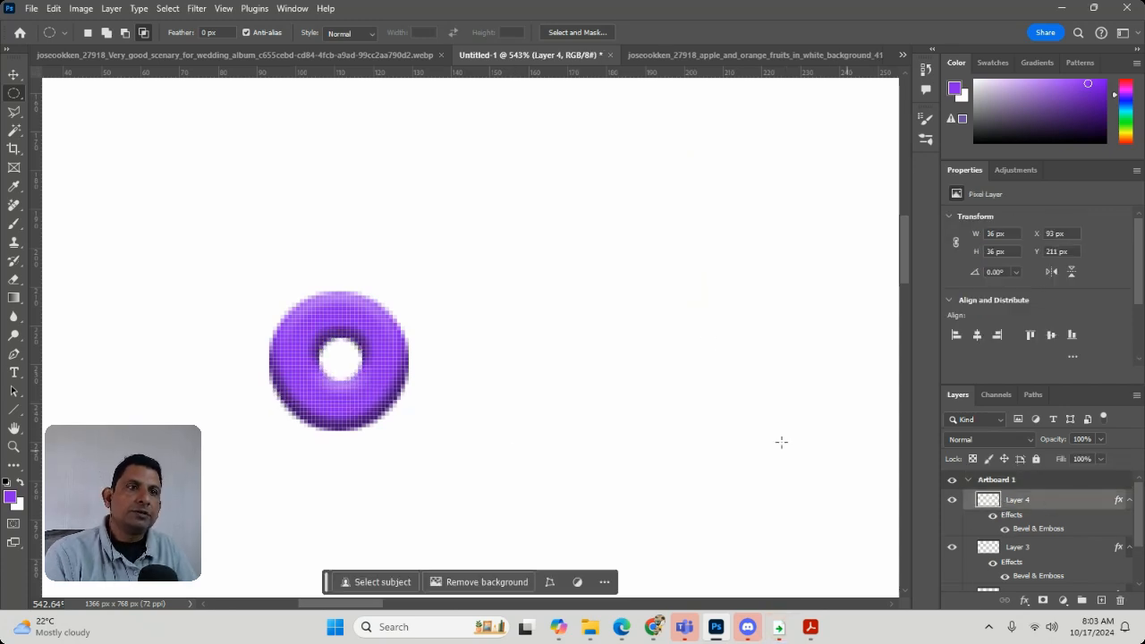
# Look over the embossed shapes on the artboard and view the open fruit and wedding images
pyautogui.doubleClick(14, 446)
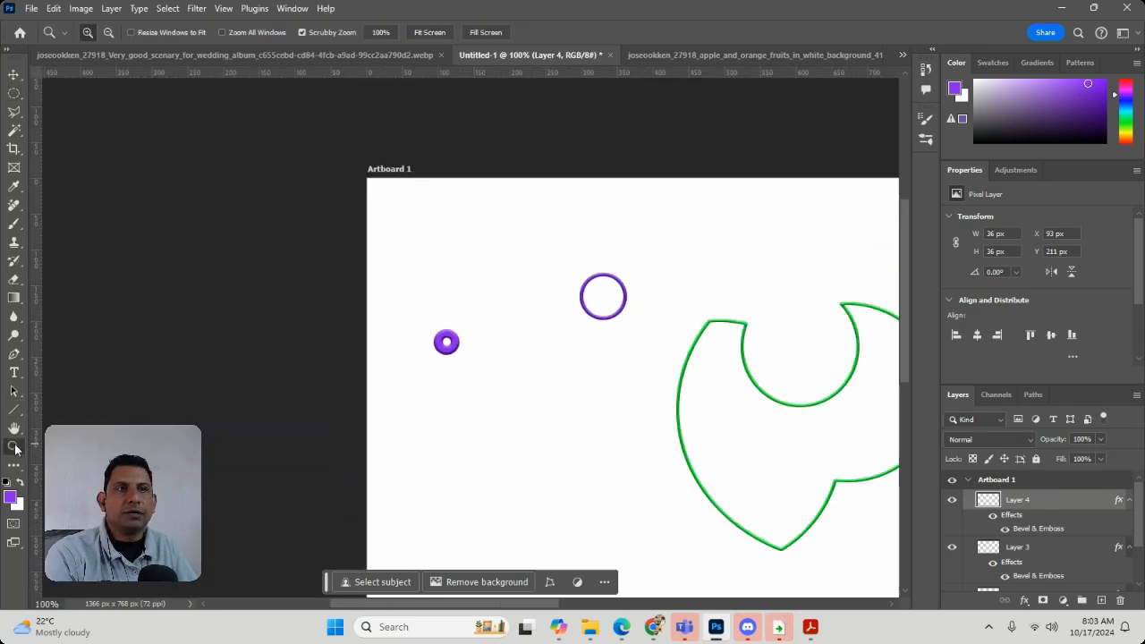
pyautogui.moveTo(447, 342); pyautogui.dragTo(470, 366)
pyautogui.click(469, 366)
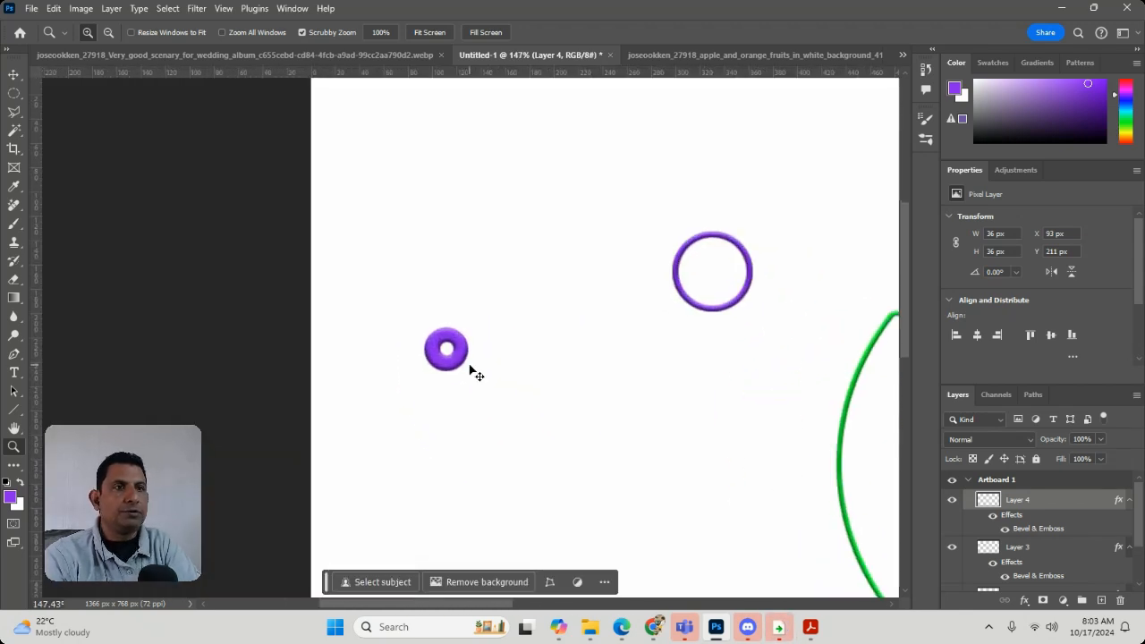
pyautogui.moveTo(651, 325); pyautogui.dragTo(242, 143)
pyautogui.hotkey('ctrl', '-')
pyautogui.hotkey('ctrl', '-')
pyautogui.hotkey('ctrl', '-')
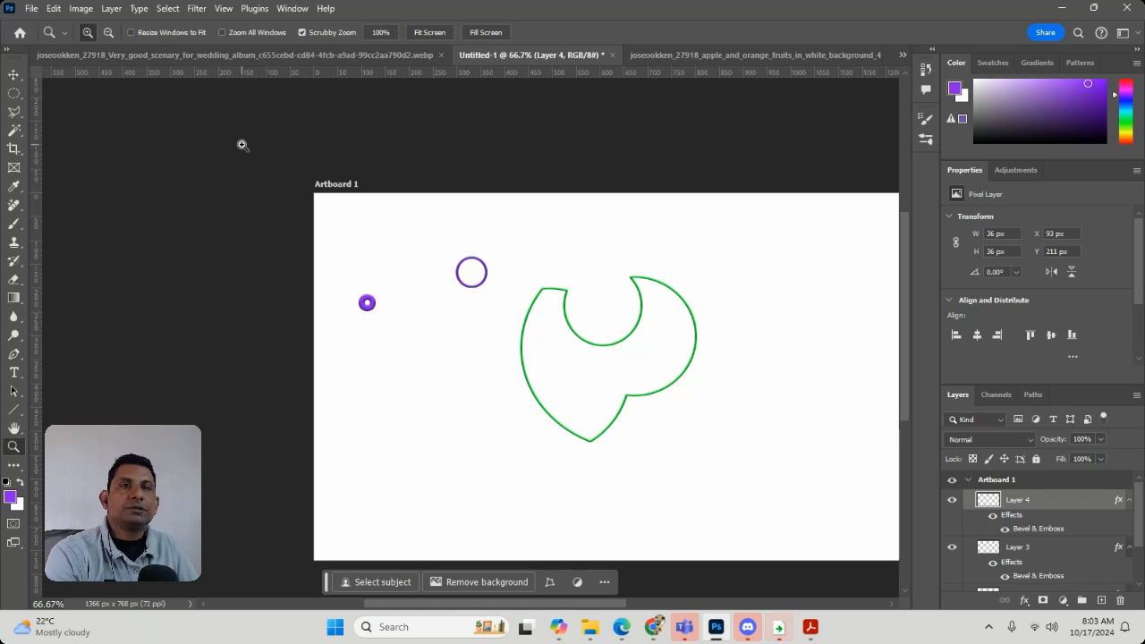
pyautogui.click(704, 53)
pyautogui.click(212, 55)
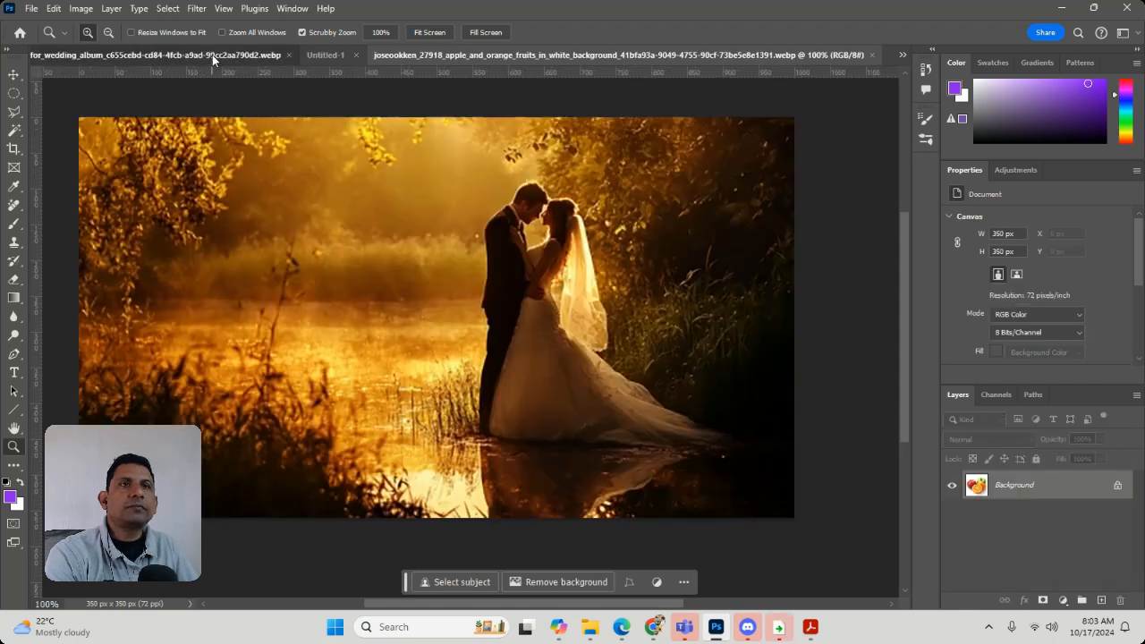
pyautogui.click(559, 56)
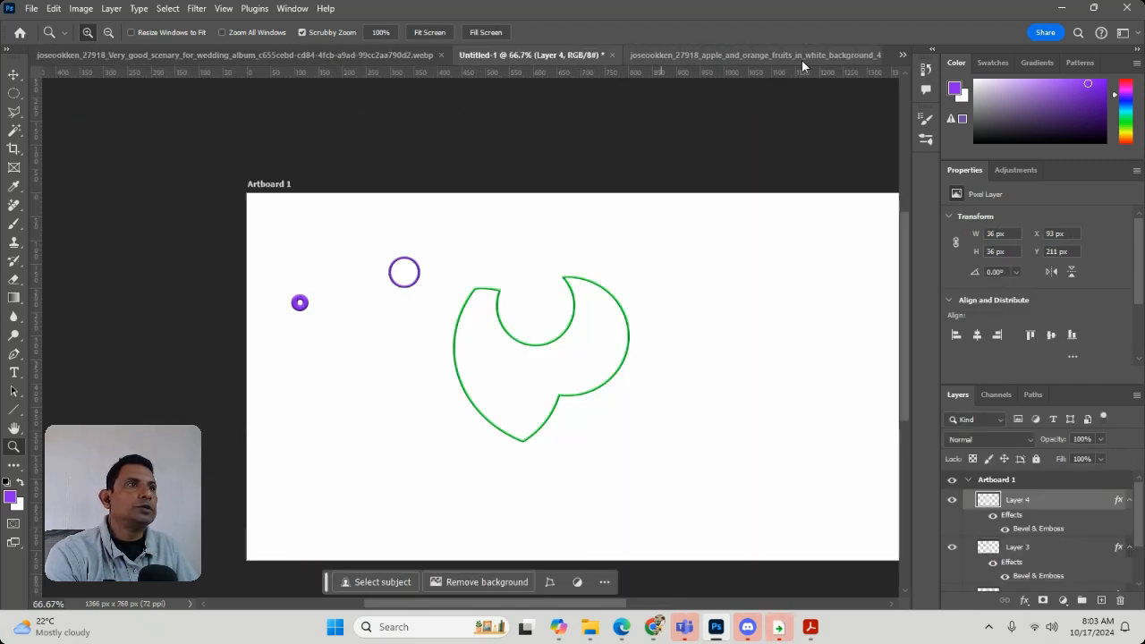
# In the apple and orange image, make an elliptical selection about 169 × 135 px around the cut face of the halved orange
pyautogui.click(832, 60)
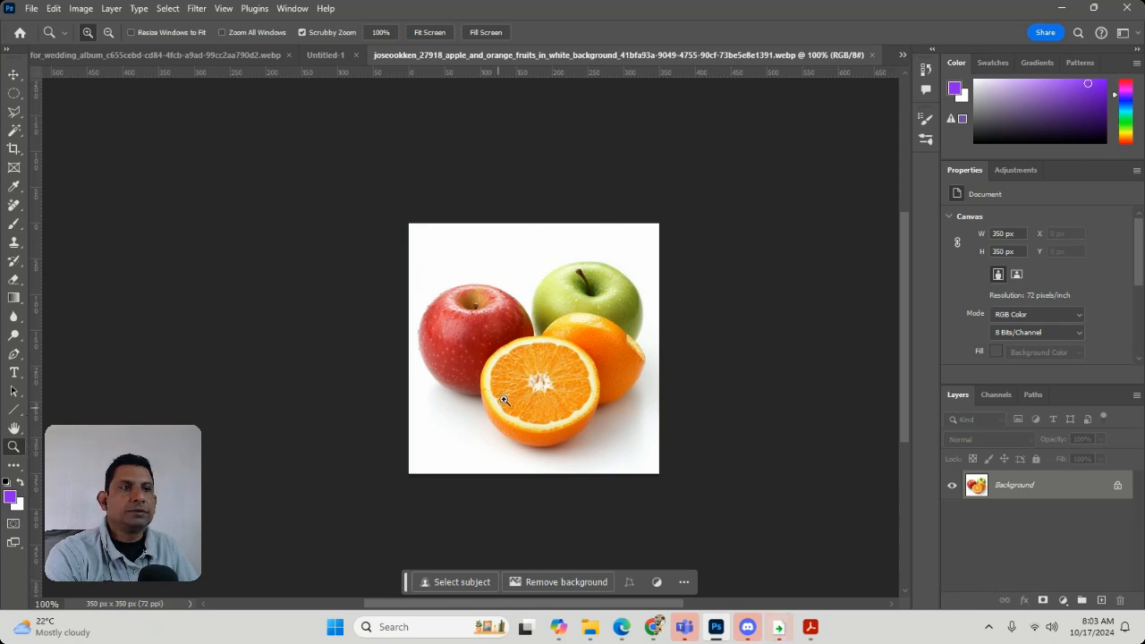
pyautogui.moveTo(506, 401); pyautogui.dragTo(582, 408)
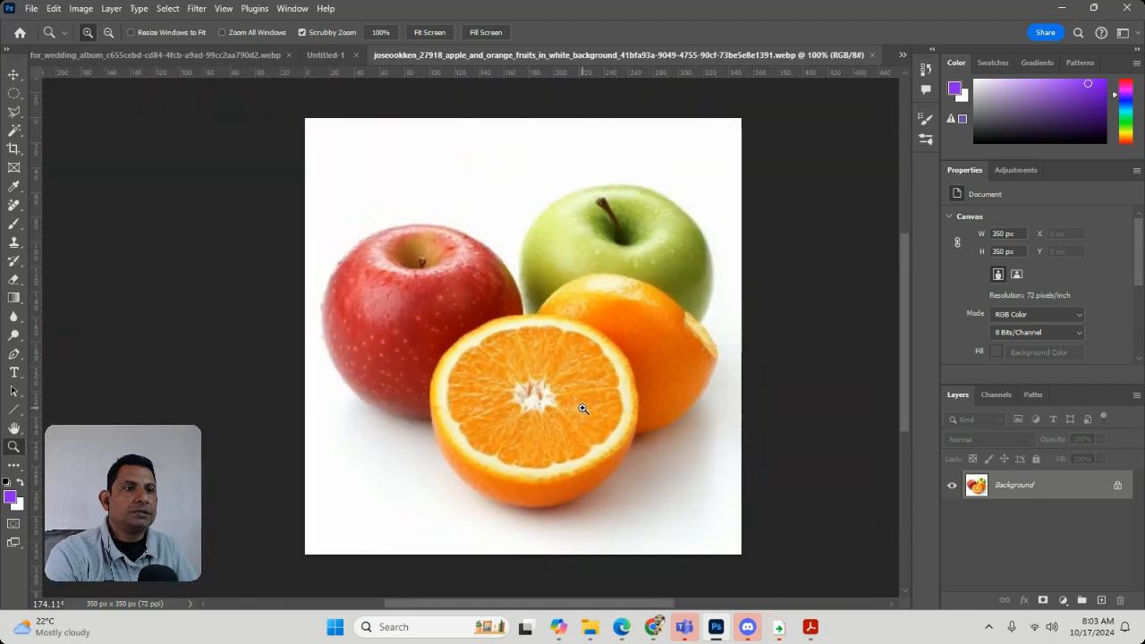
pyautogui.press('m')
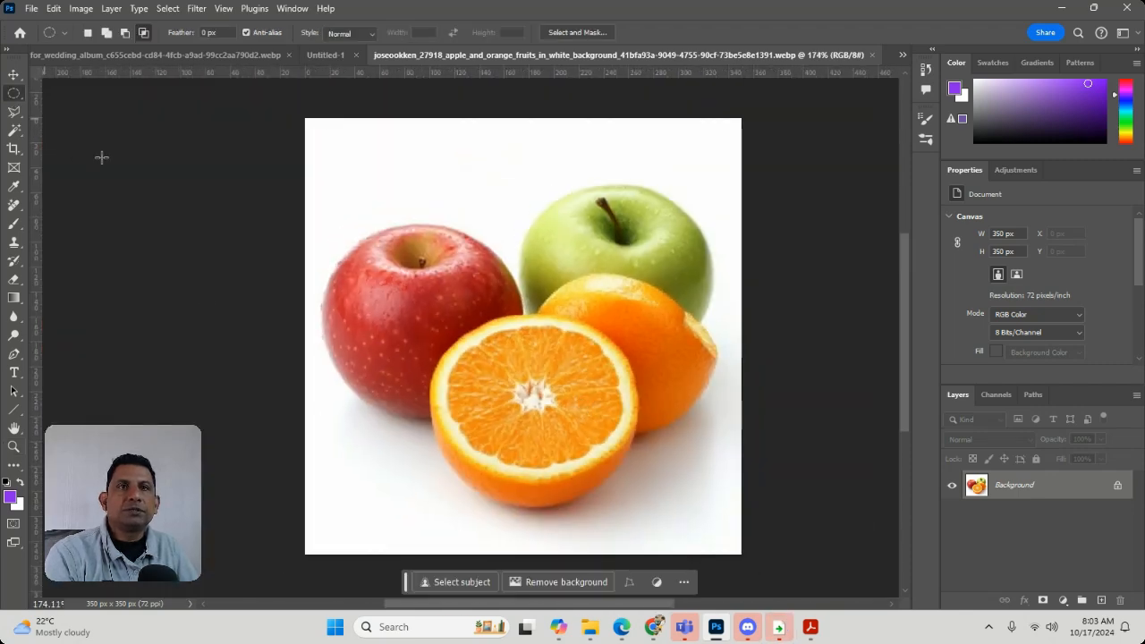
pyautogui.moveTo(440, 317); pyautogui.dragTo(640, 511)
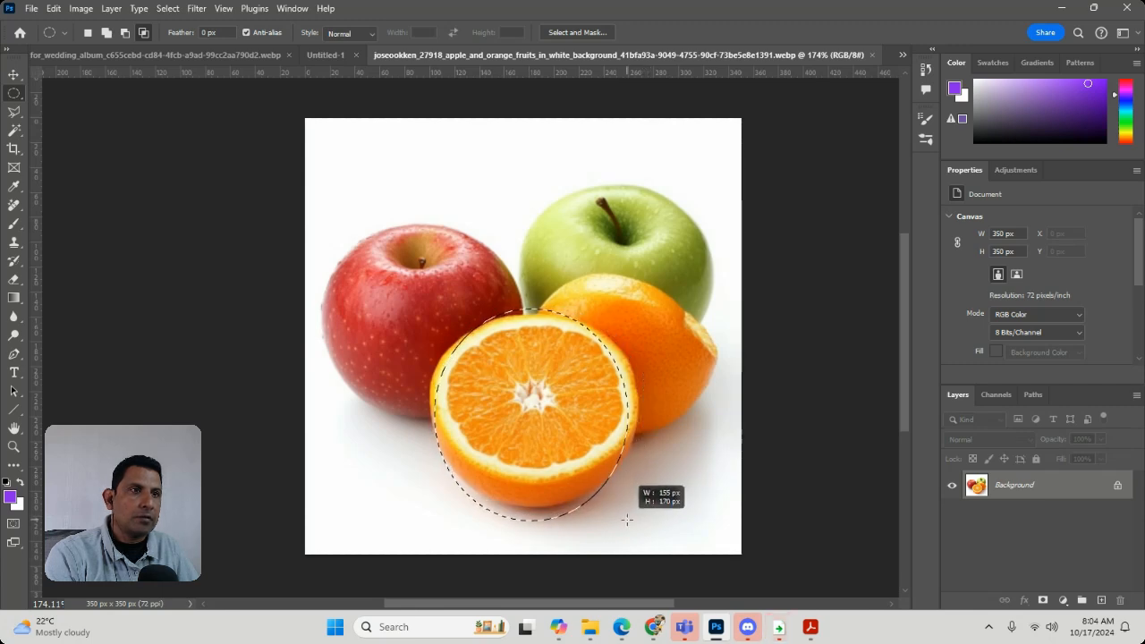
pyautogui.moveTo(626, 519)
pyautogui.mouseDown()
pyautogui.moveTo(649, 503)
pyautogui.moveTo(637, 520)
pyautogui.mouseUp()
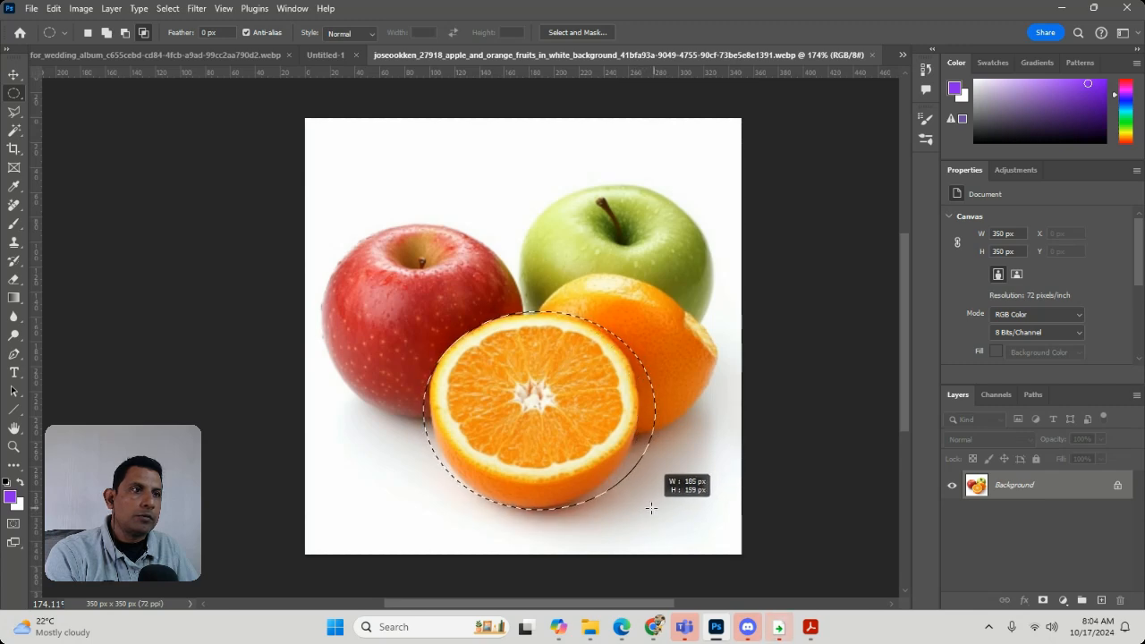
pyautogui.moveTo(633, 506); pyautogui.dragTo(636, 483)
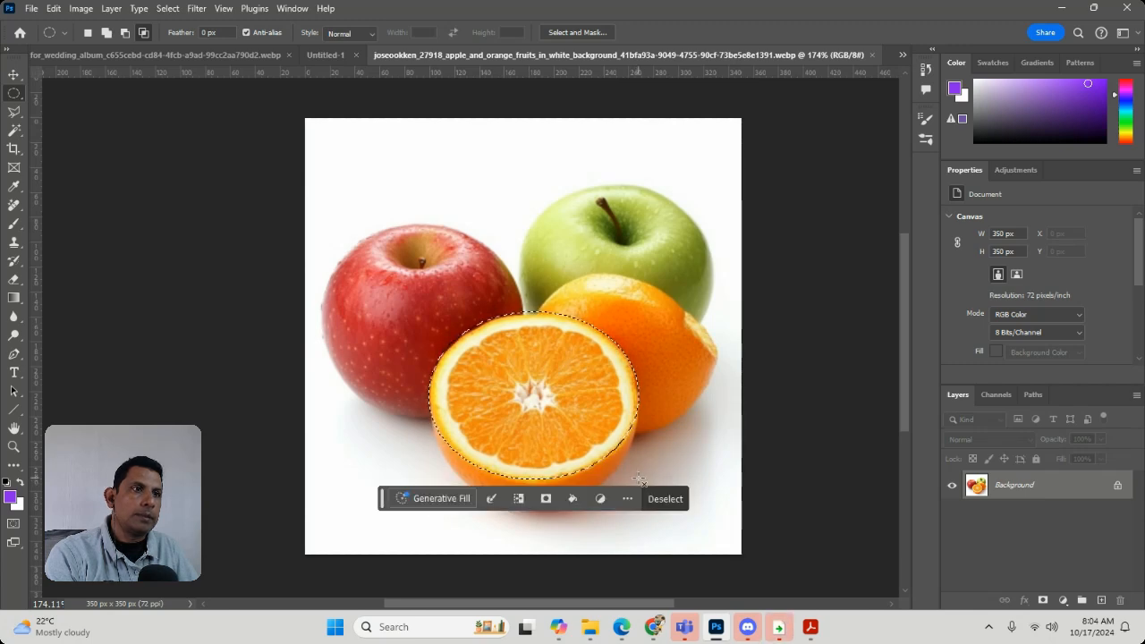
# Cut the selected orange face out of the fruit image, deselect, and paste it into the wedding scenery image
pyautogui.press('BackSpace')
pyautogui.hotkey('ctrl', 'd')
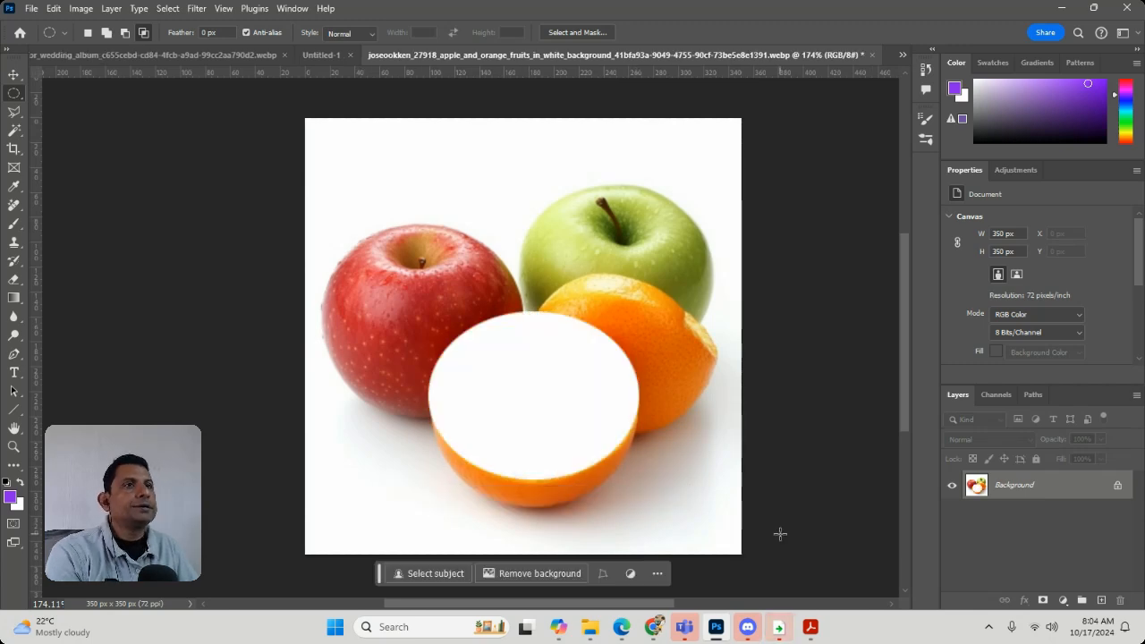
pyautogui.click(225, 56)
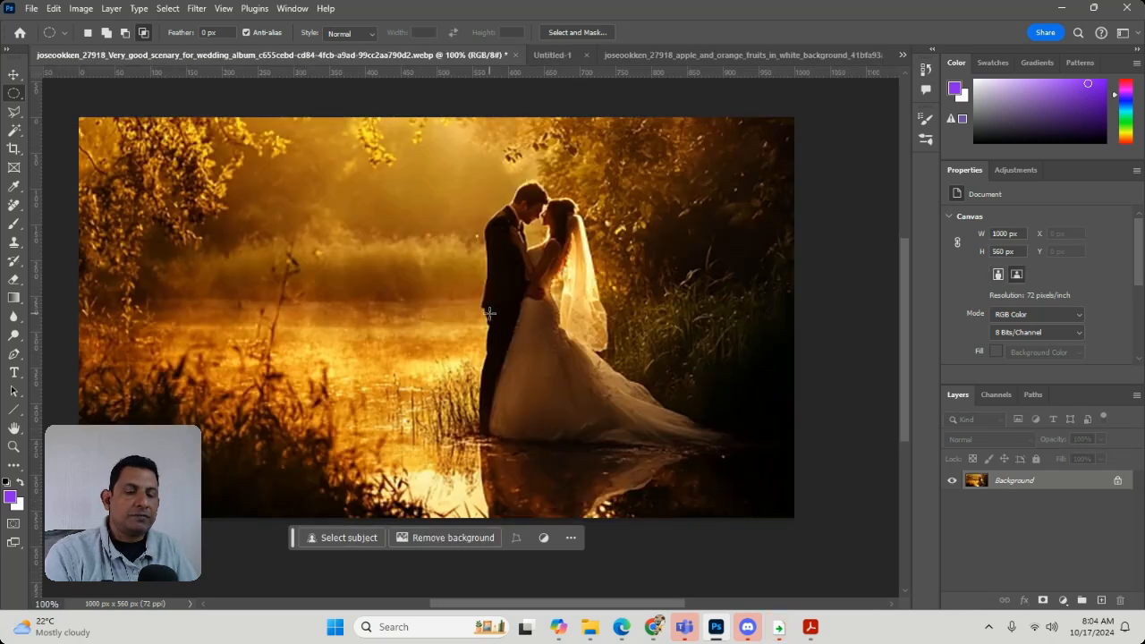
pyautogui.hotkey('ctrl', 'v')
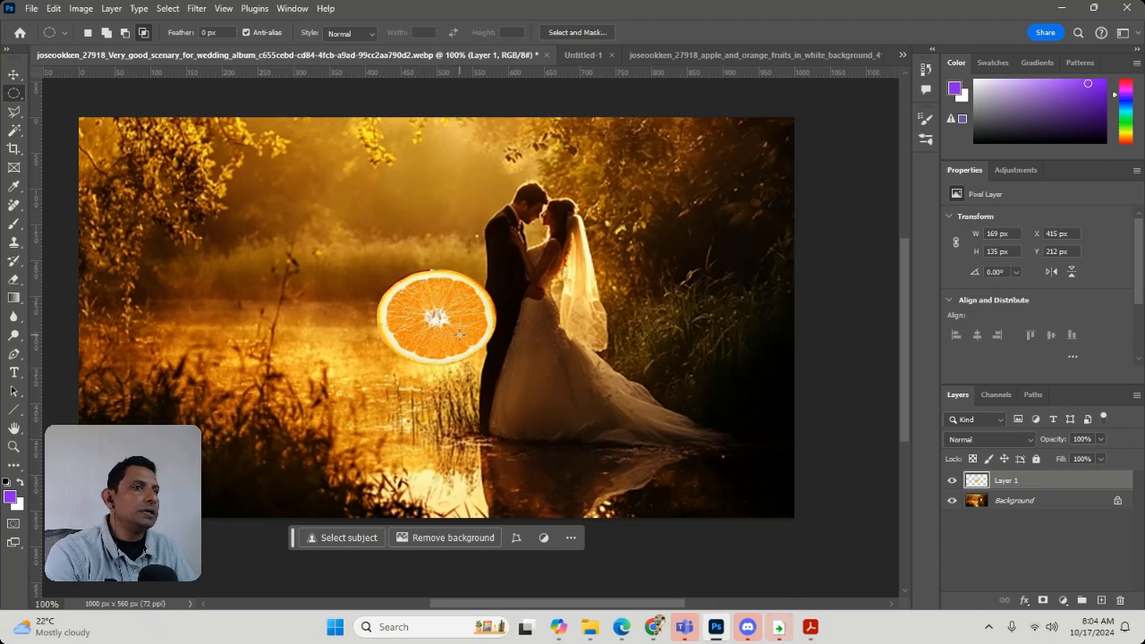
# Undo the orange paste in the wedding image and open the image of nine fruits on a white background
pyautogui.hotkey('ctrl', 'z')
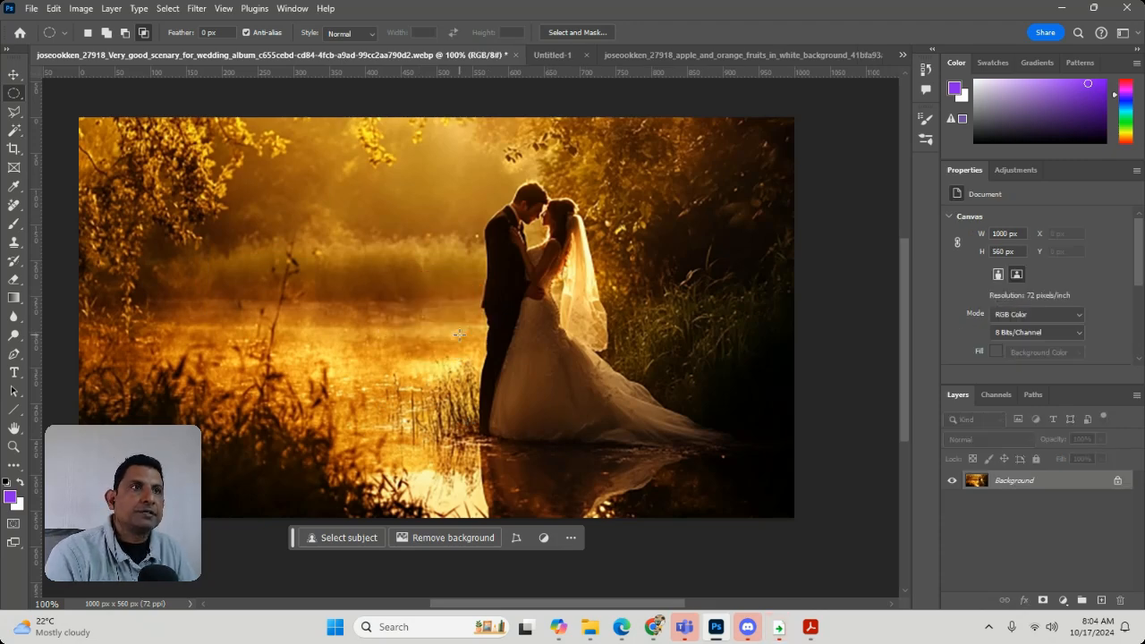
pyautogui.click(699, 54)
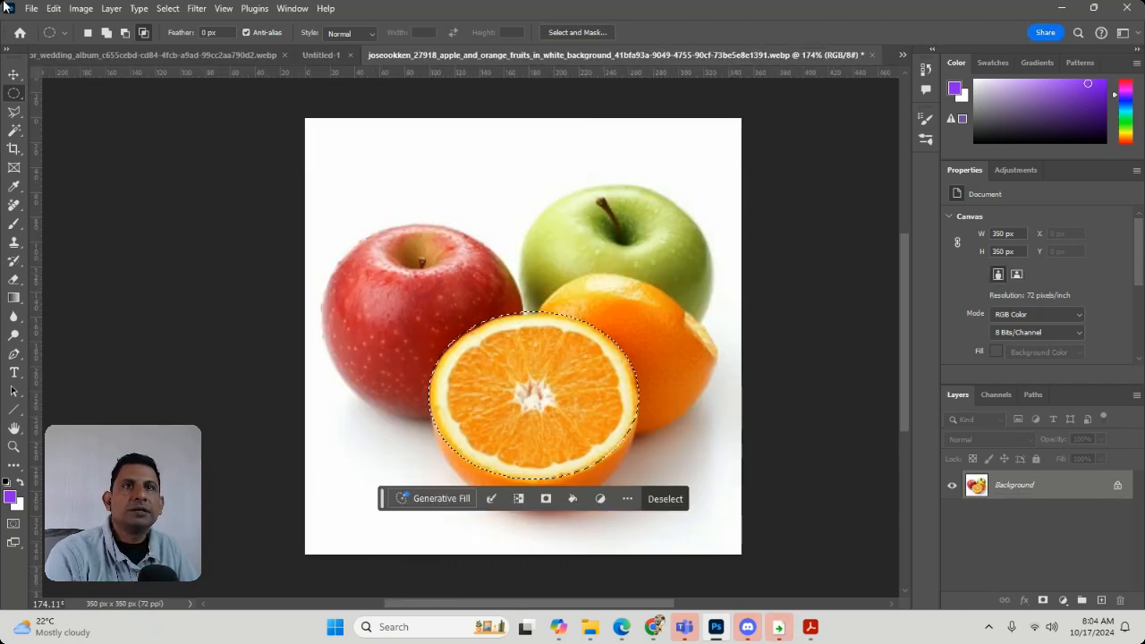
pyautogui.click(32, 9)
pyautogui.click(42, 40)
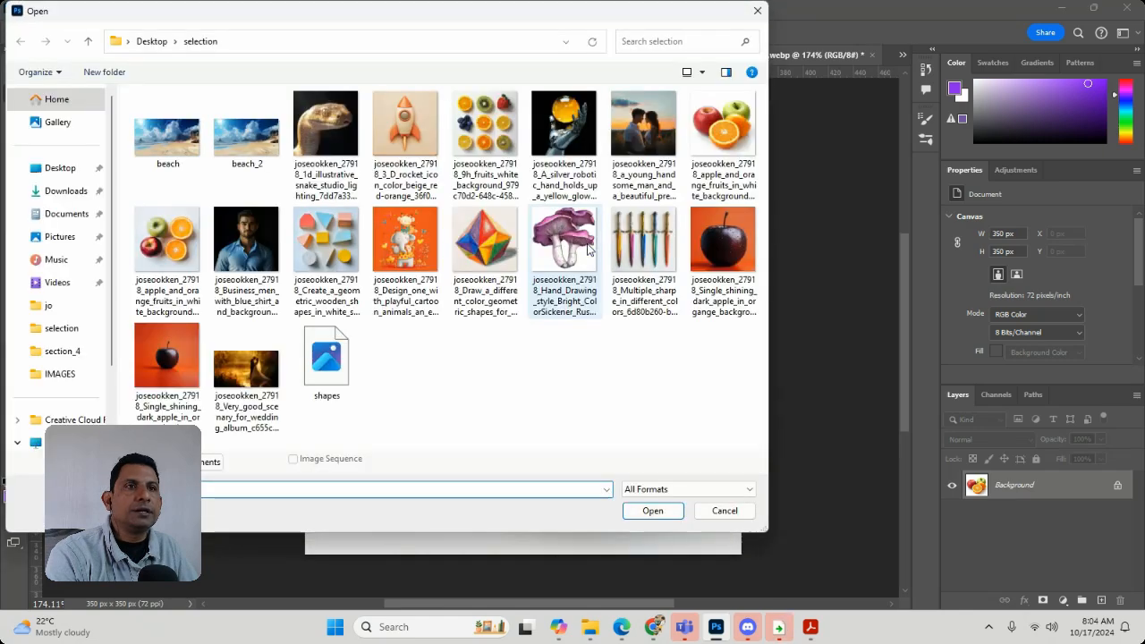
pyautogui.click(500, 123)
pyautogui.doubleClick(501, 123)
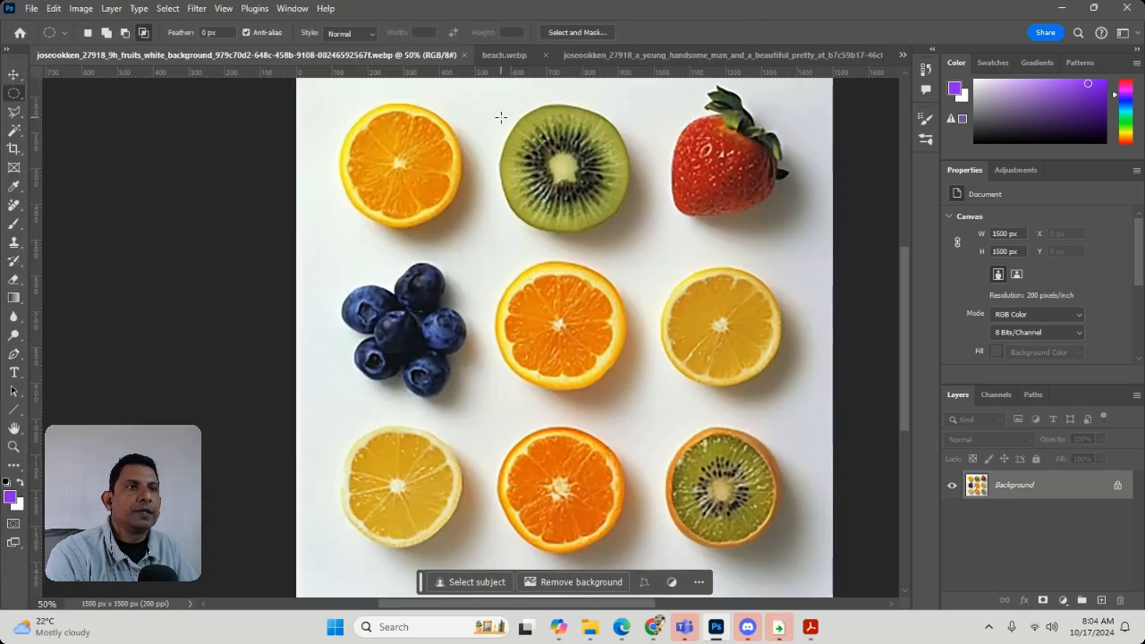
# Cut the middle orange slice out of the nine-fruit image with an elliptical selection and paste it into beach.webp
pyautogui.moveTo(466, 256); pyautogui.dragTo(628, 392)
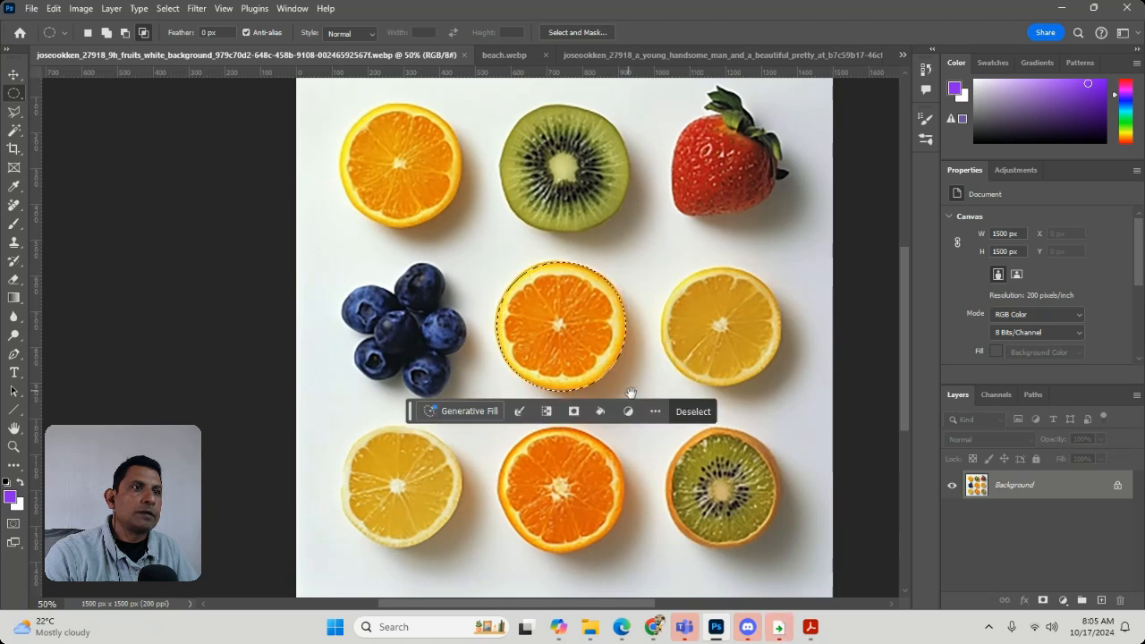
pyautogui.hotkey('ctrl', 'x')
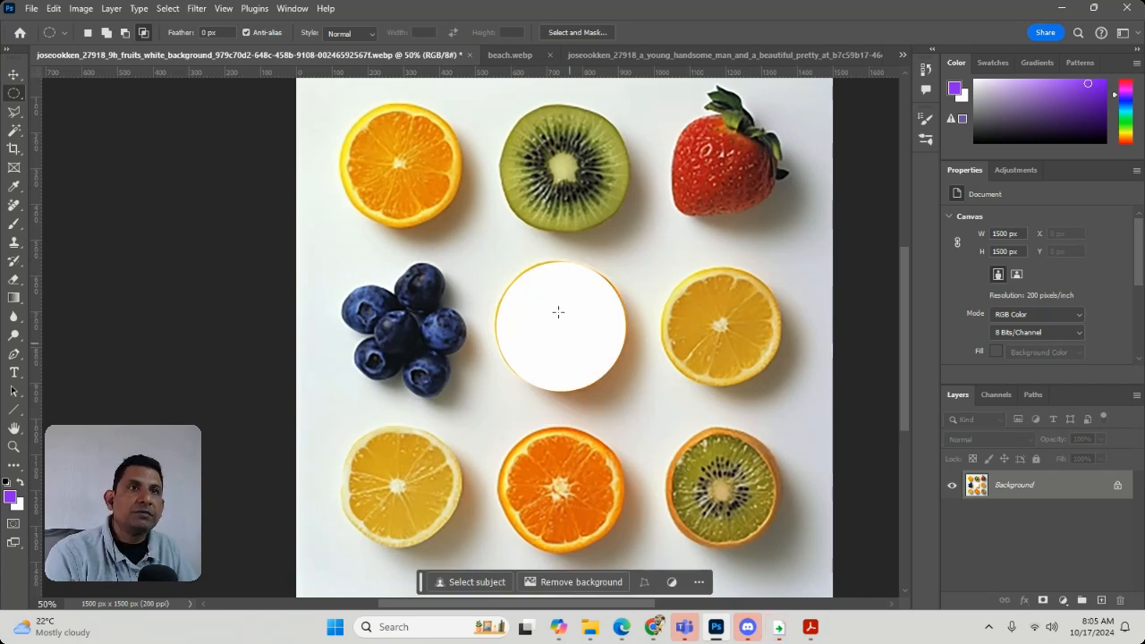
pyautogui.click(644, 54)
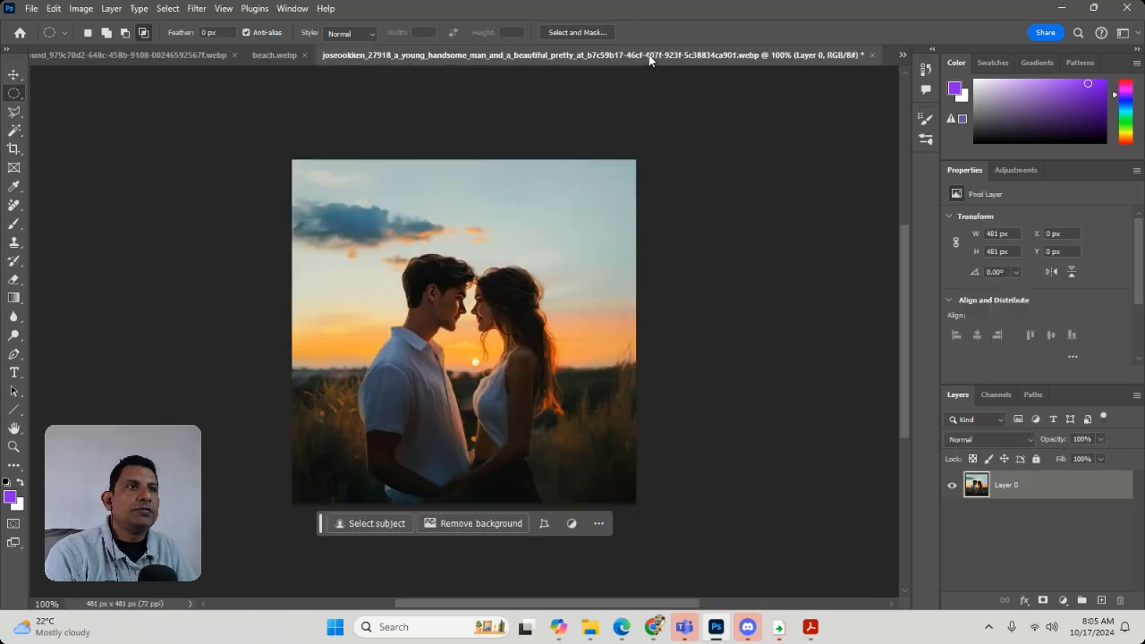
pyautogui.click(269, 54)
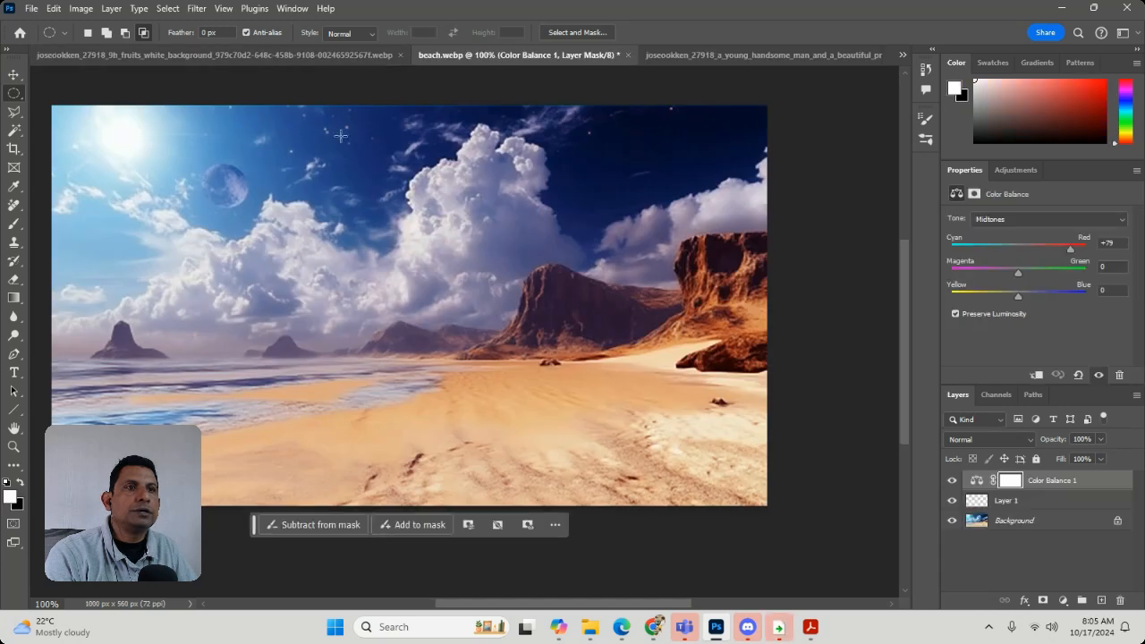
pyautogui.hotkey('ctrl', 'v')
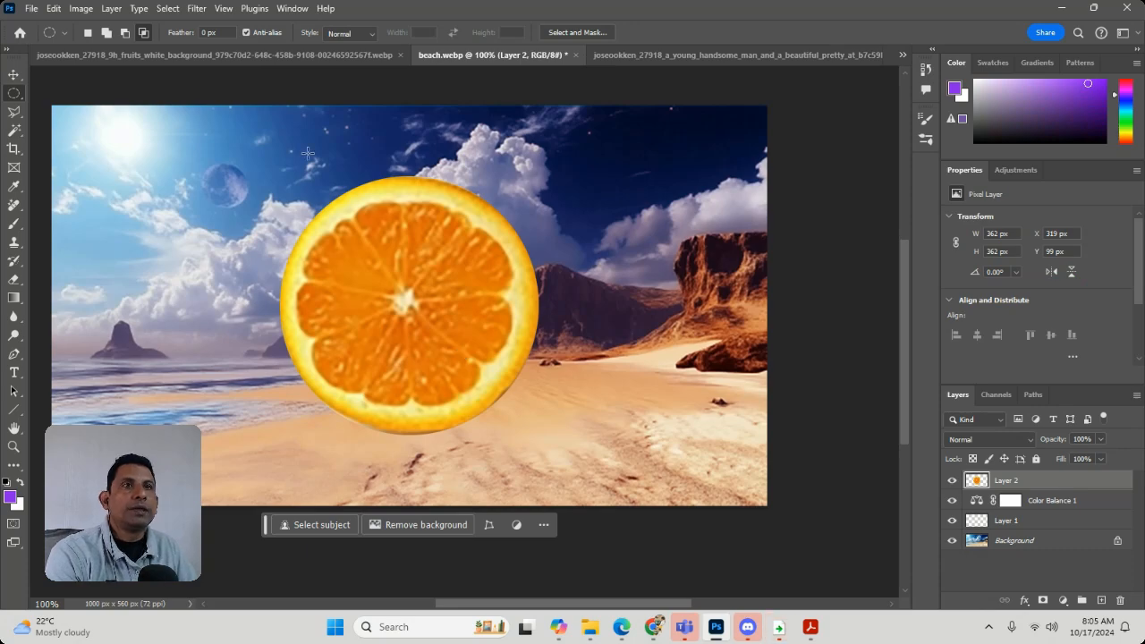
# Undo the orange cut in the nine-fruit image and feather the restored selection by 10 pixels
pyautogui.click(287, 56)
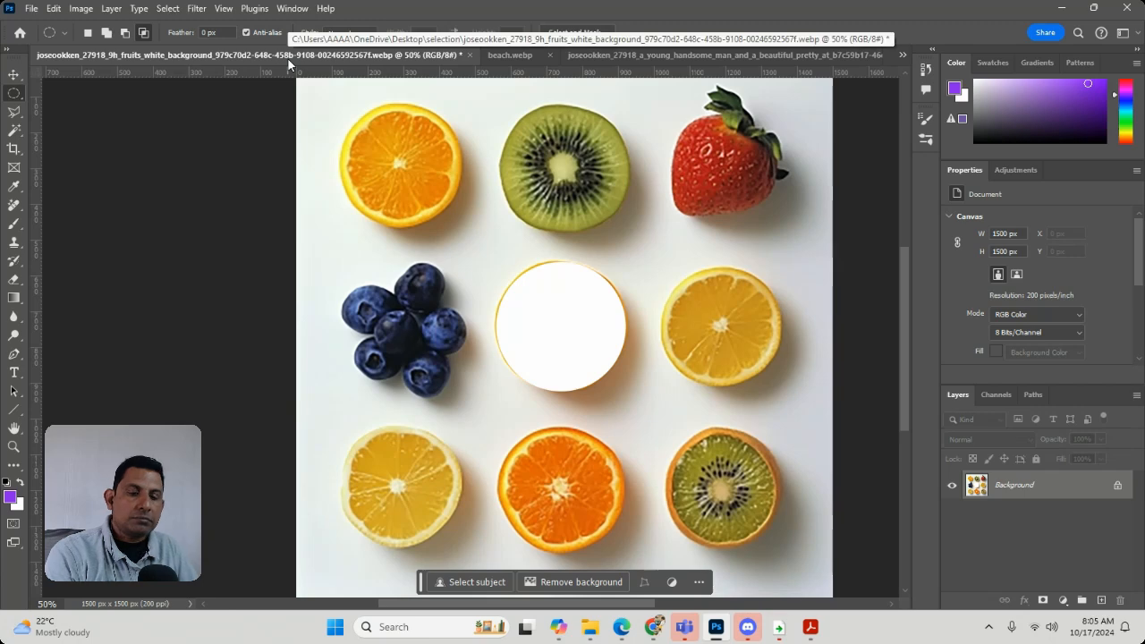
pyautogui.hotkey('ctrl', 'z')
pyautogui.hotkey('ctrl', 'z')
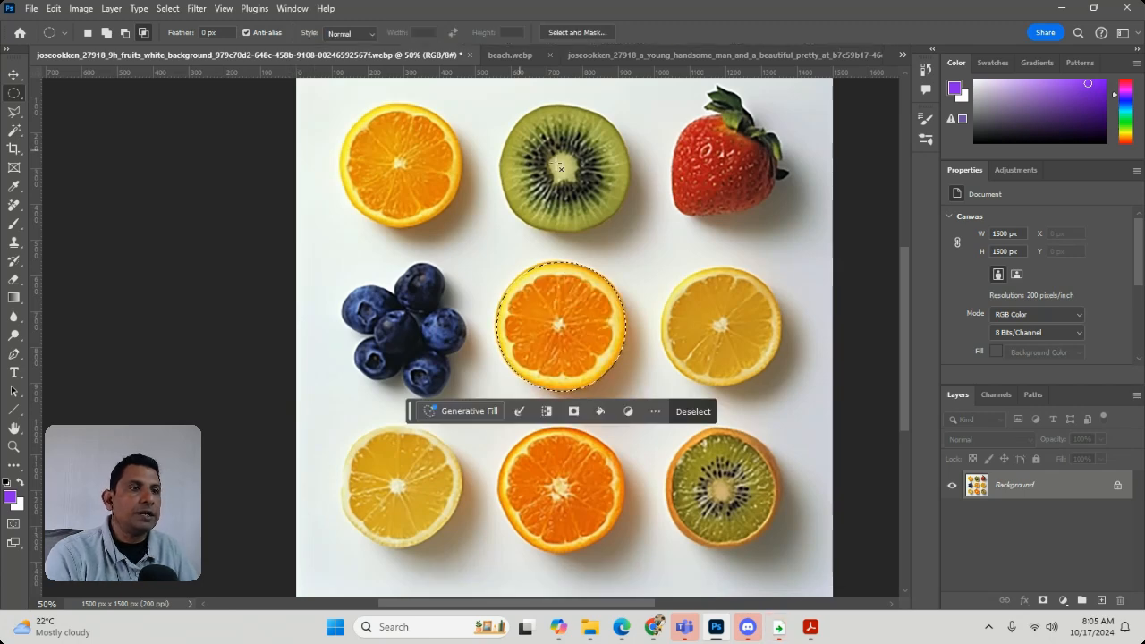
pyautogui.rightClick(590, 287)
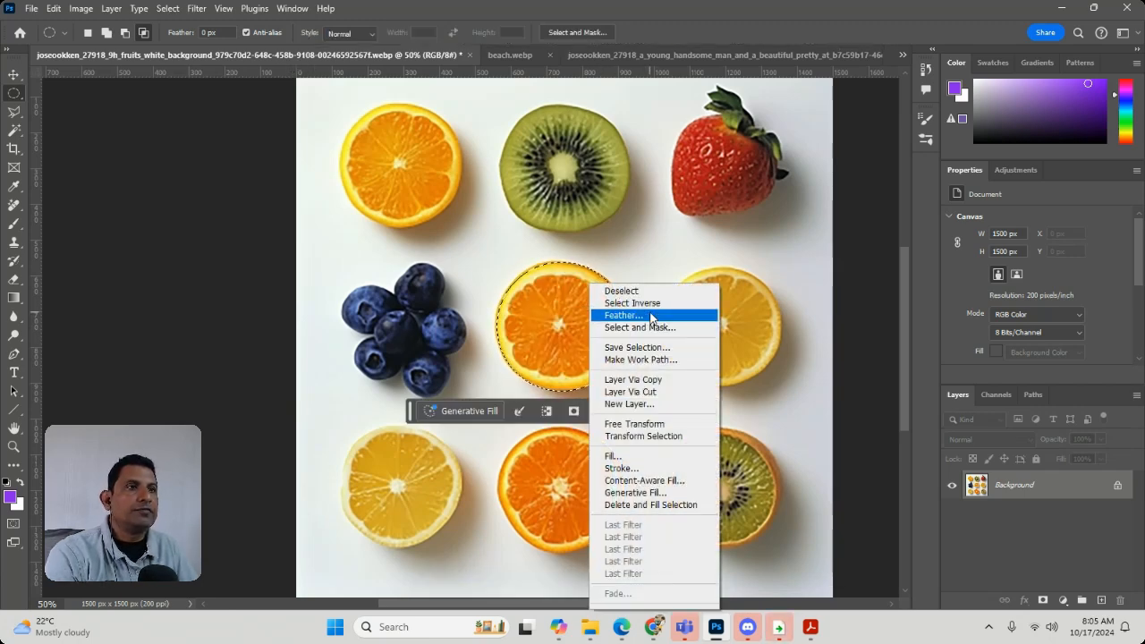
pyautogui.click(631, 315)
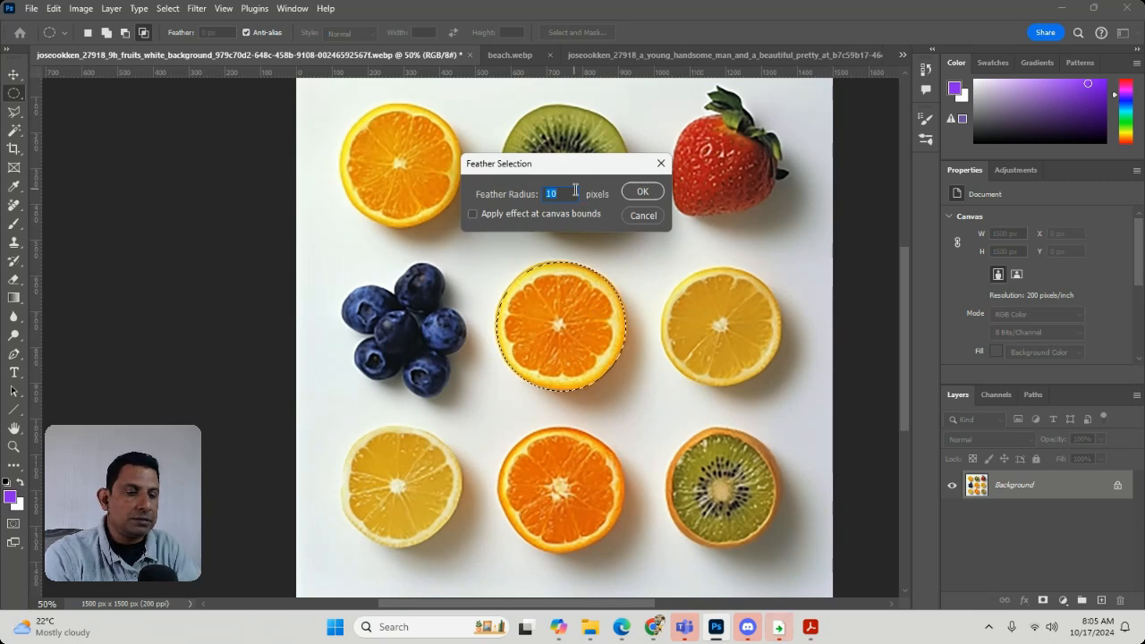
pyautogui.write('50')
pyautogui.press('Return')
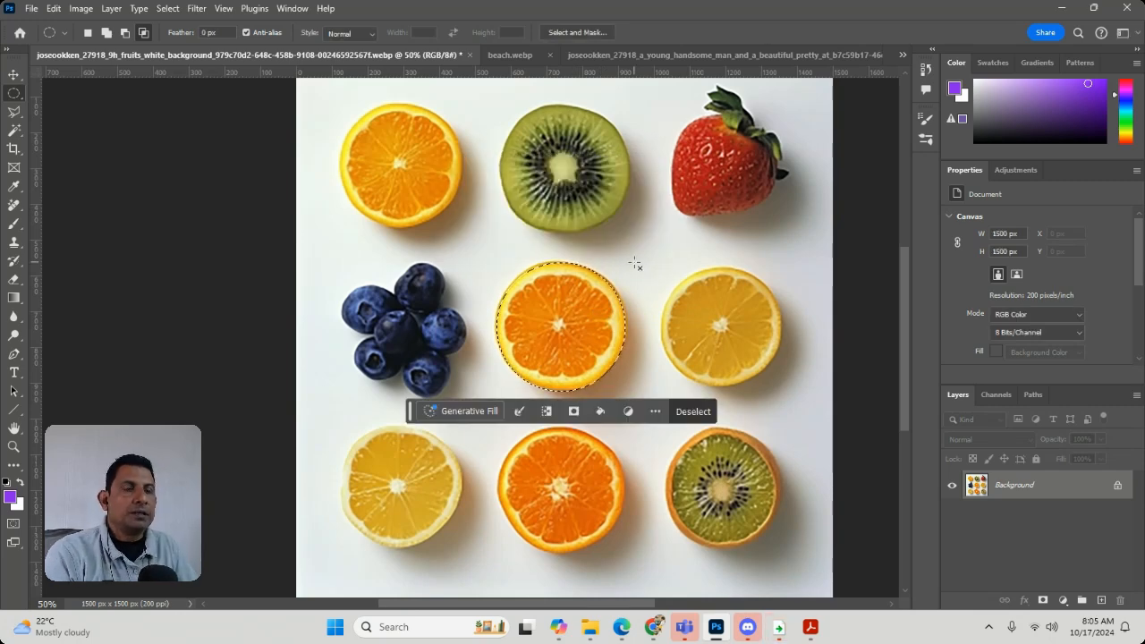
# Cut out the feathered orange slice and paste it into the image of the young couple at sunset
pyautogui.hotkey('ctrl', 'BackSpace')
pyautogui.hotkey('ctrl', 'd')
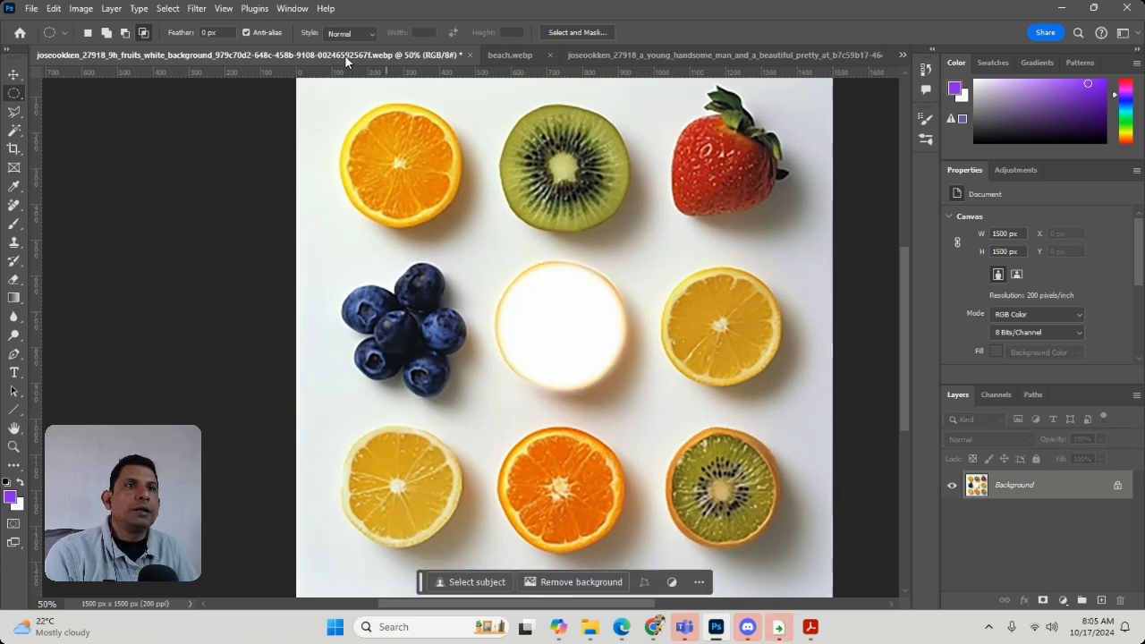
pyautogui.click(648, 55)
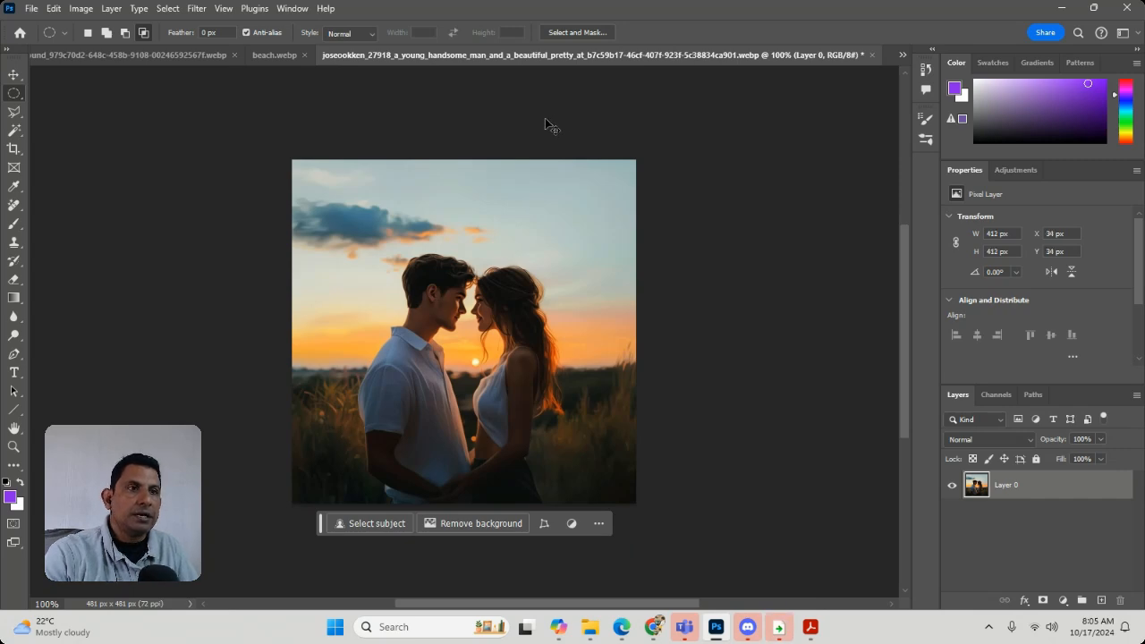
pyautogui.hotkey('ctrl', 'v')
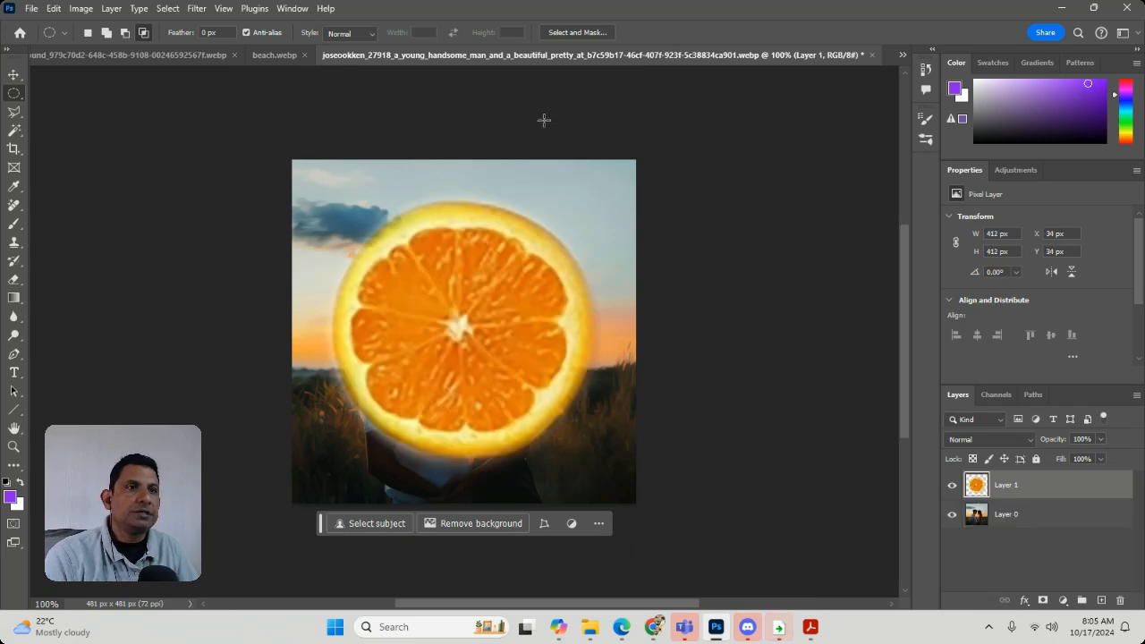
# Delete the pasted orange layer and draw an elliptical selection about 374 × 401 px around the couple
pyautogui.click(1119, 599)
pyautogui.click(498, 238)
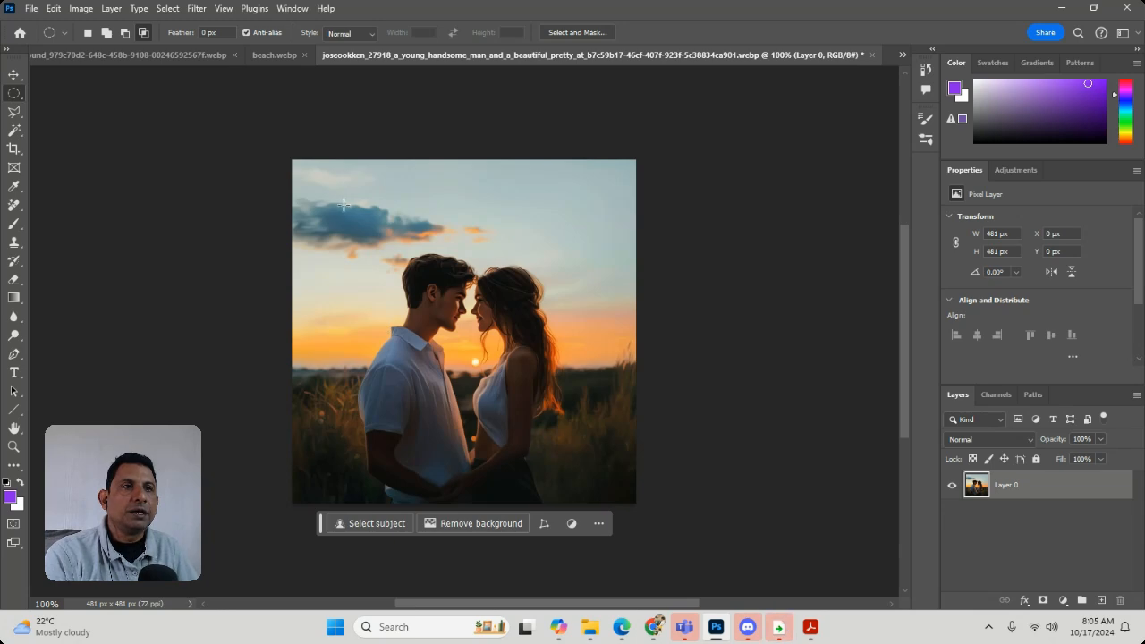
pyautogui.moveTo(338, 203); pyautogui.dragTo(595, 504)
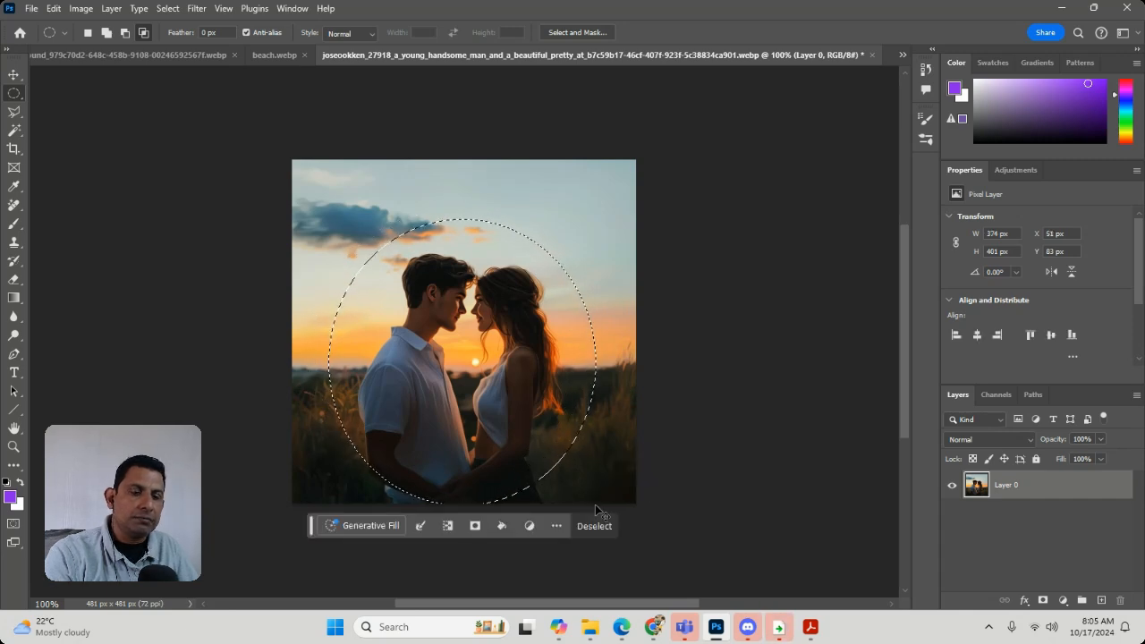
# Feather the elliptical selection around the couple and cut it out of Layer 0
pyautogui.rightClick(542, 257)
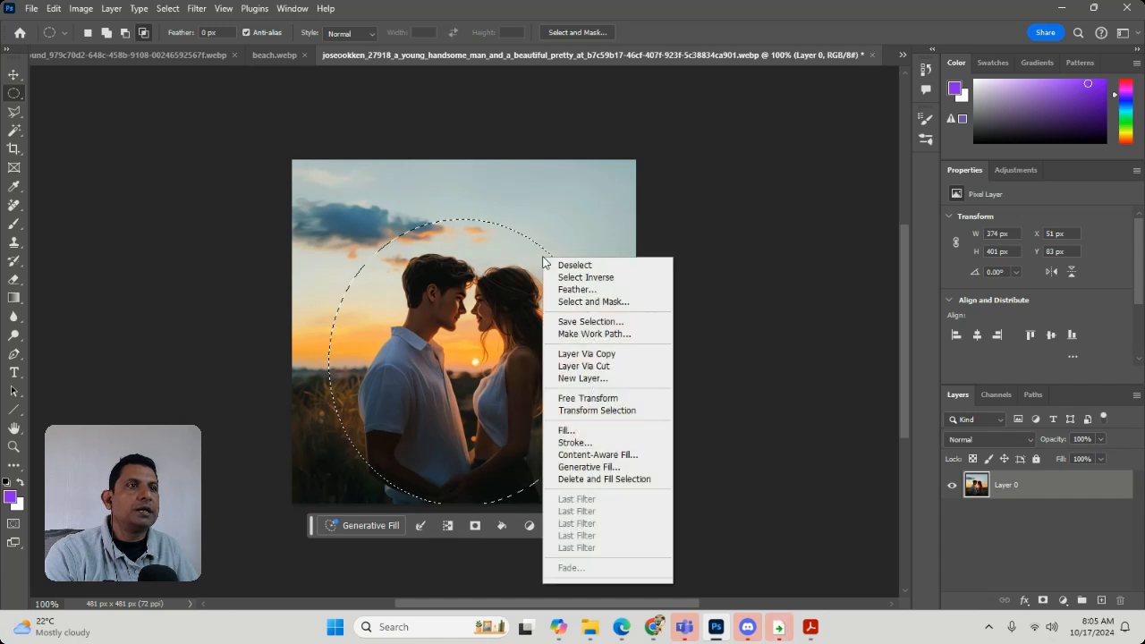
pyautogui.click(594, 290)
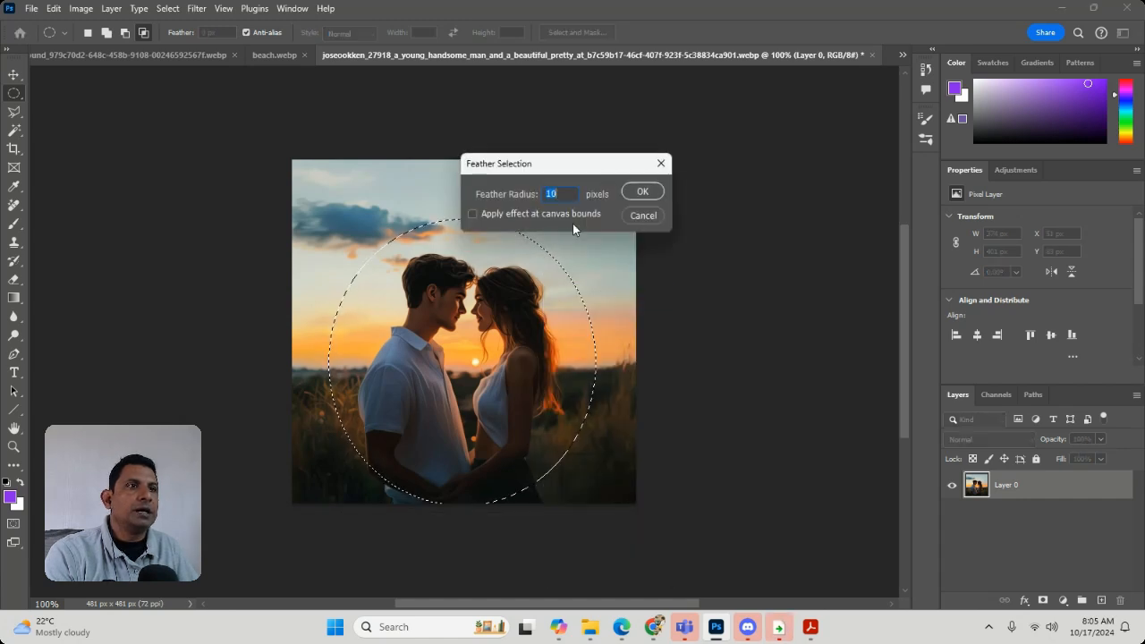
pyautogui.write('0')
pyautogui.press('Return')
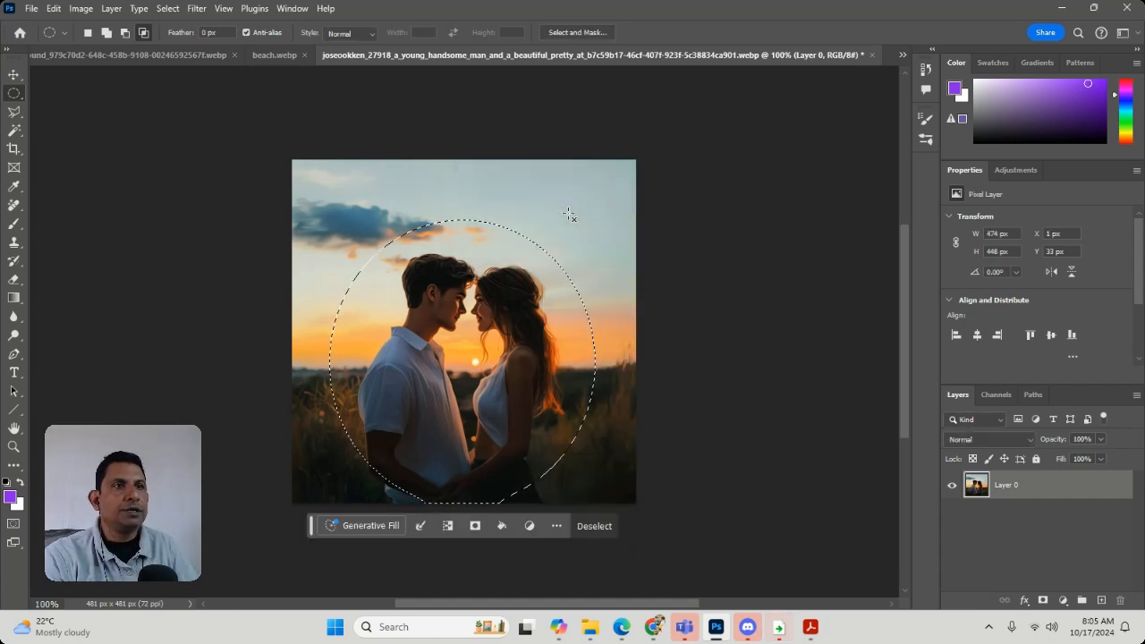
pyautogui.press('Delete')
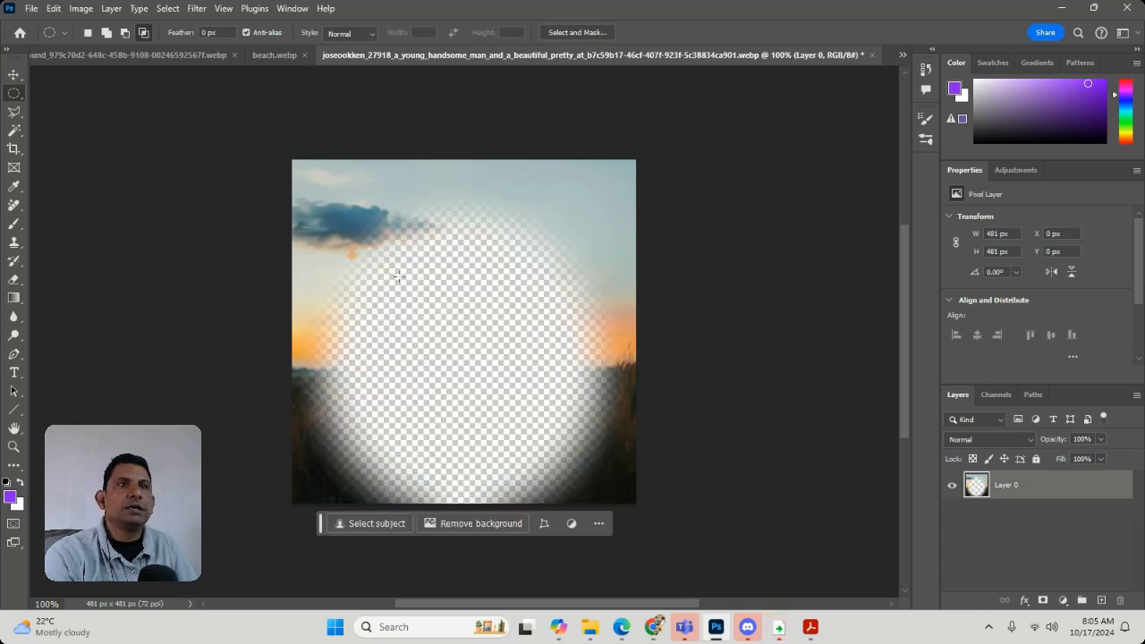
# Open the wedding scenery image again and paste the cut-out couple into it
pyautogui.click(194, 50)
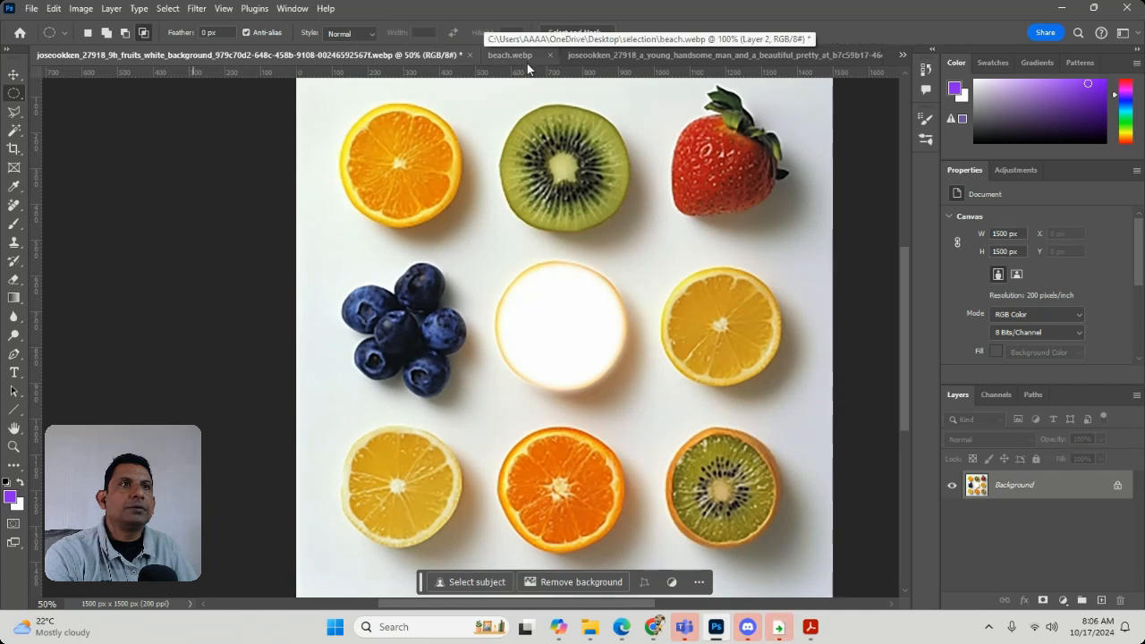
pyautogui.click(521, 52)
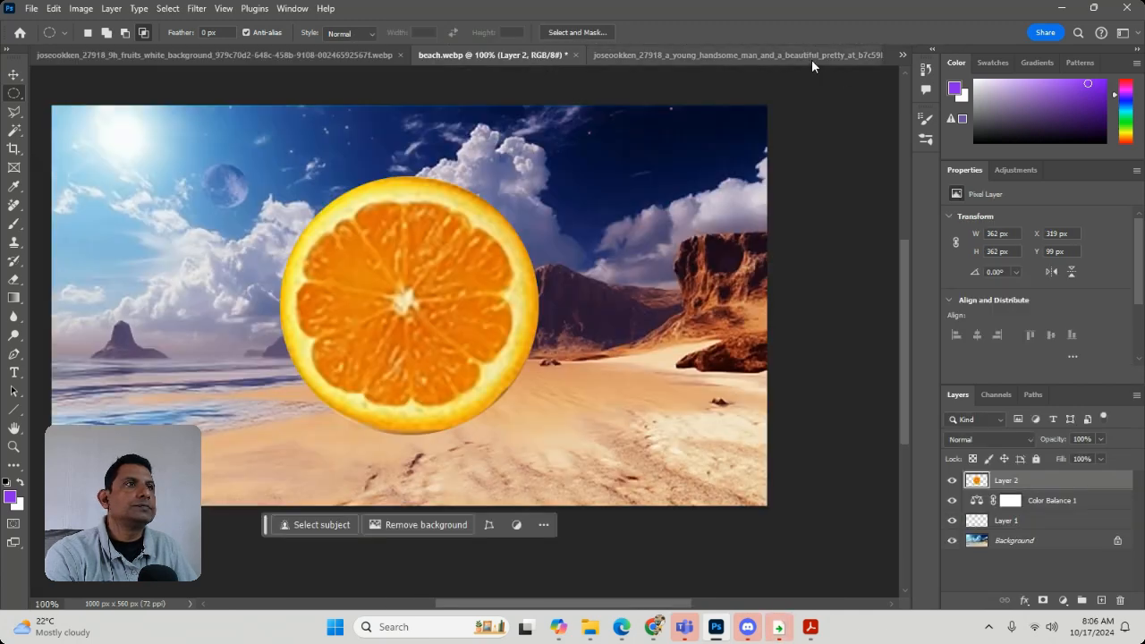
pyautogui.click(811, 59)
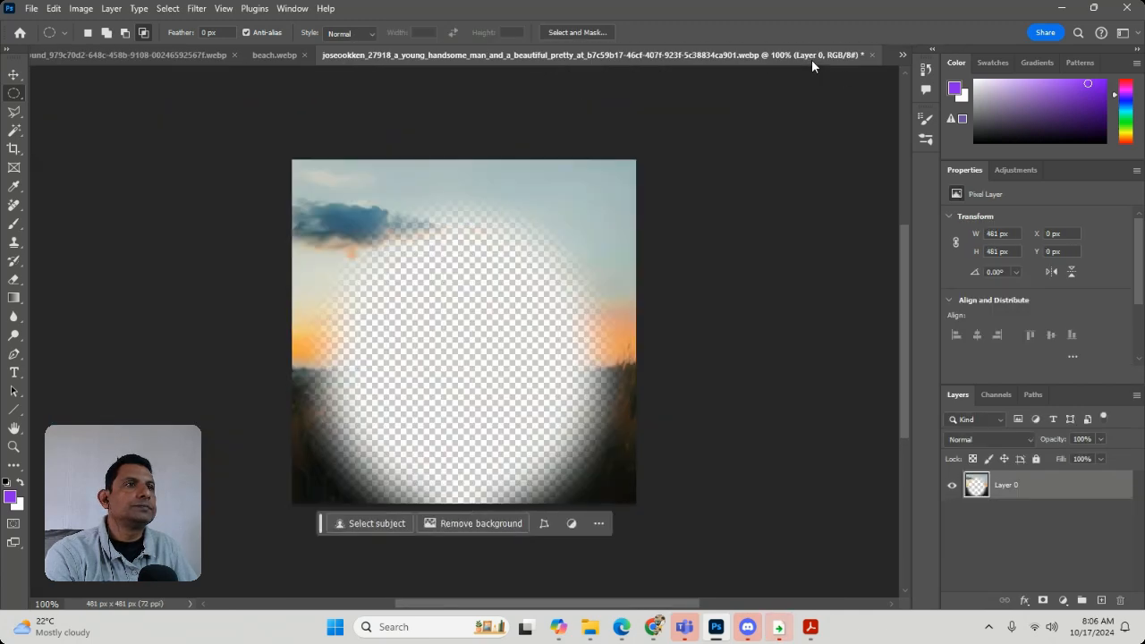
pyautogui.click(39, 11)
pyautogui.click(54, 48)
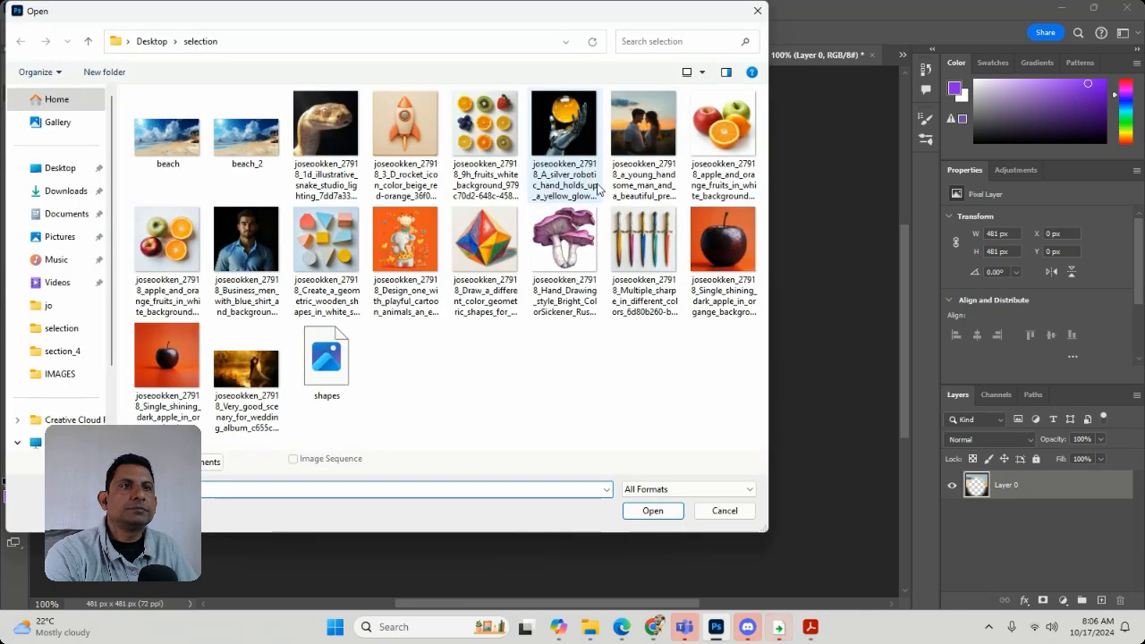
pyautogui.doubleClick(250, 375)
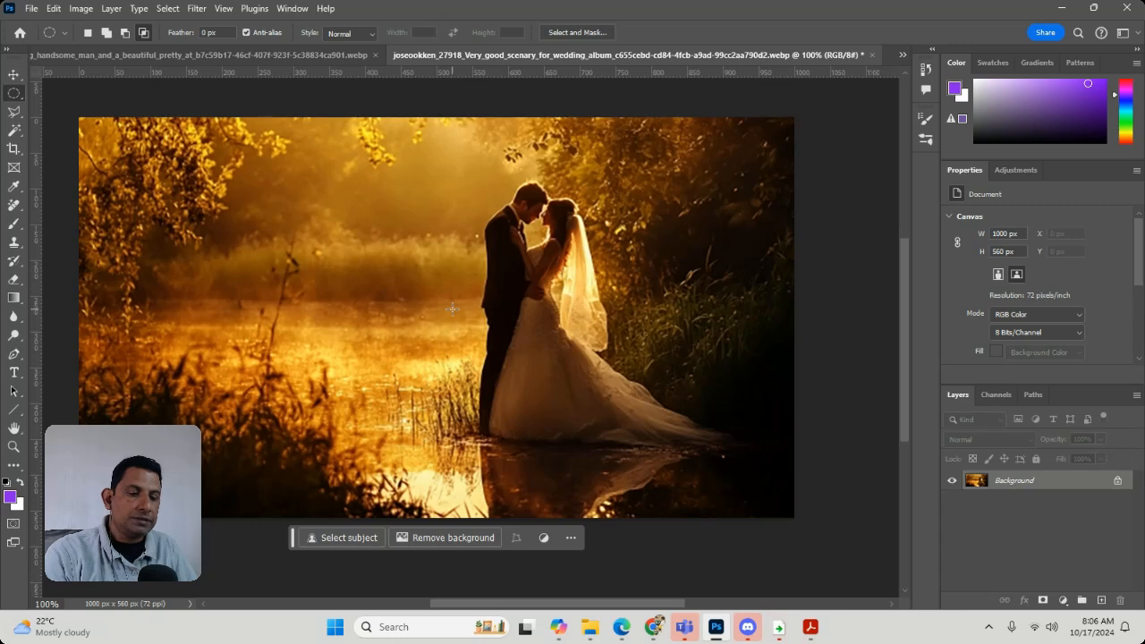
pyautogui.hotkey('ctrl', 'v')
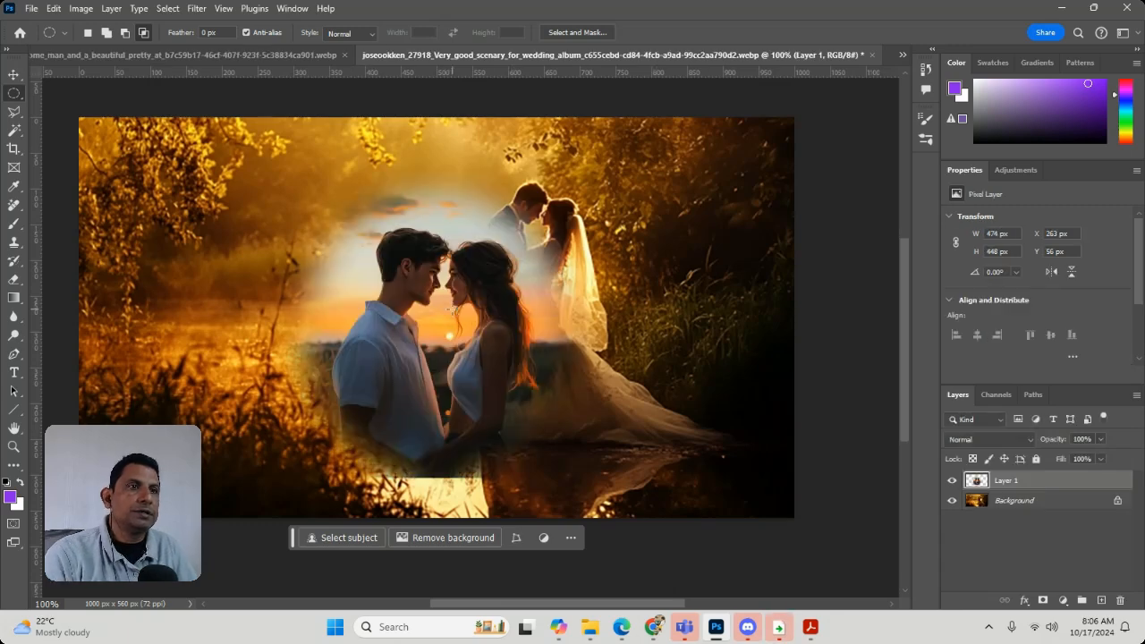
# Enlarge the pasted couple layer to about 130% and position it over the bride and groom
pyautogui.click(13, 77)
pyautogui.moveTo(385, 346); pyautogui.dragTo(498, 296)
pyautogui.moveTo(693, 442); pyautogui.dragTo(798, 535)
pyautogui.moveTo(590, 401); pyautogui.dragTo(559, 384)
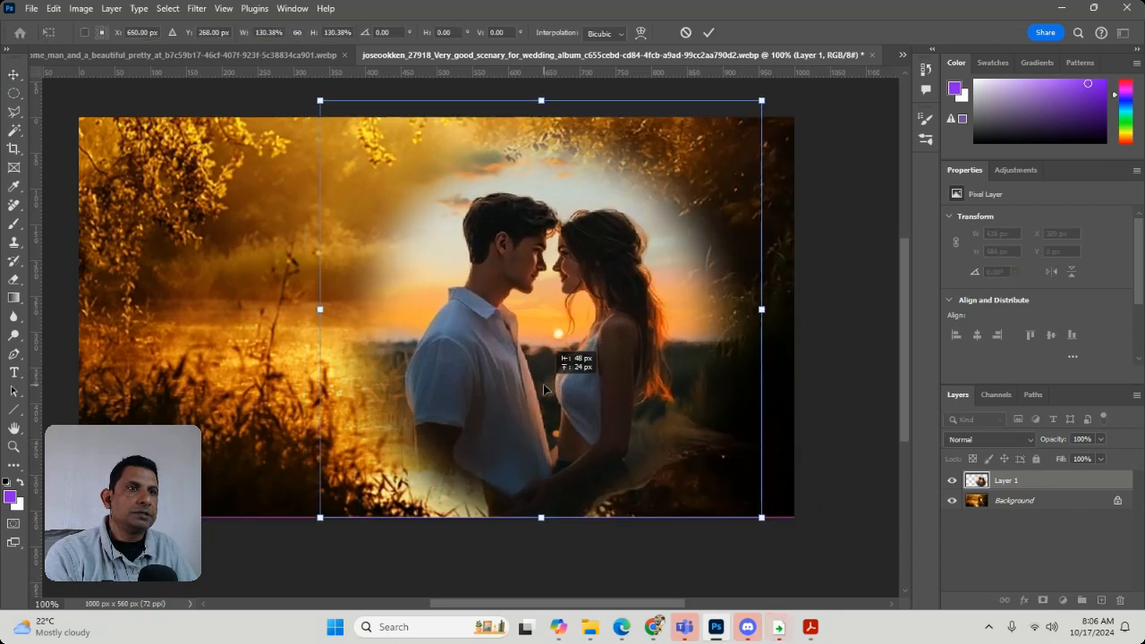
pyautogui.press('Return')
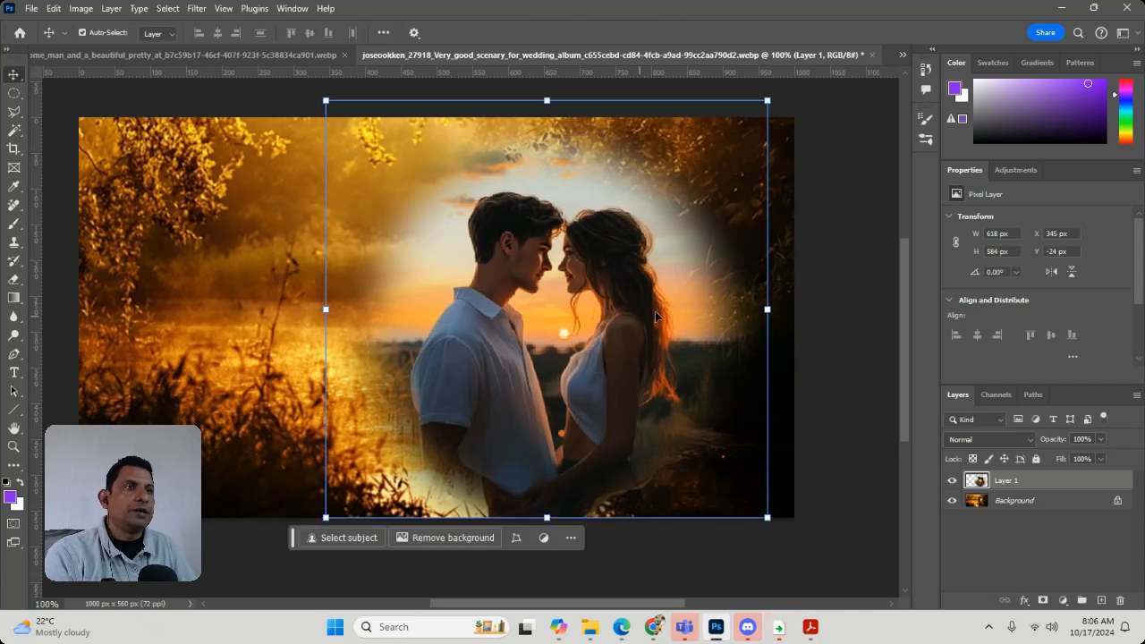
pyautogui.click(834, 282)
pyautogui.moveTo(503, 316)
pyautogui.mouseDown()
pyautogui.moveTo(516, 338)
pyautogui.moveTo(513, 321)
pyautogui.mouseUp()
pyautogui.click(852, 290)
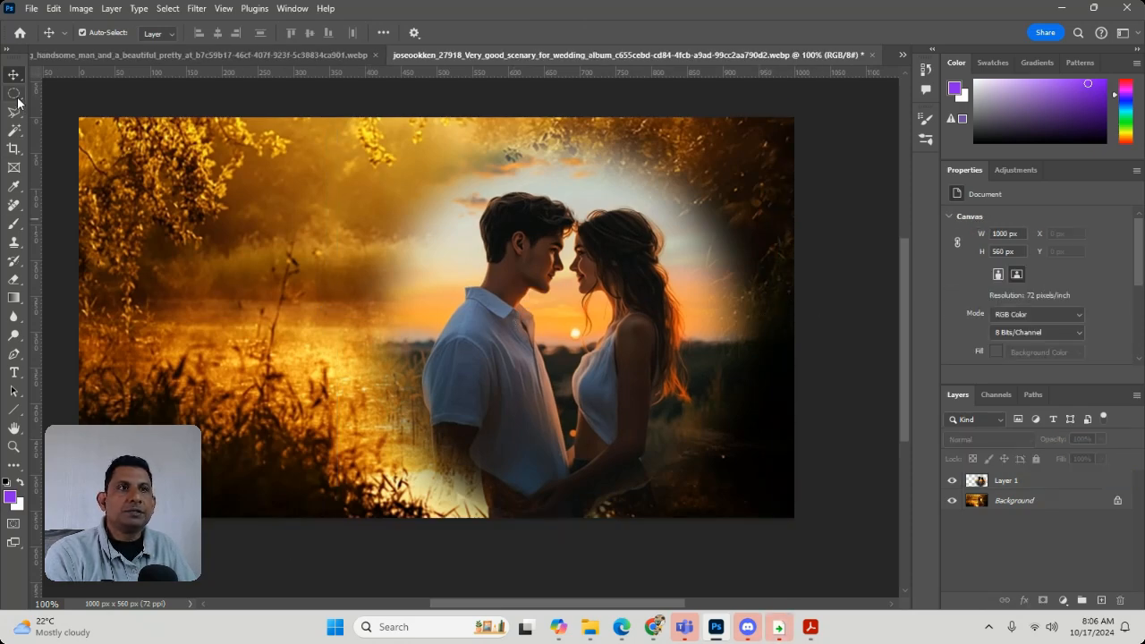
pyautogui.click(439, 276)
pyautogui.hotkey('ctrl', 'z')
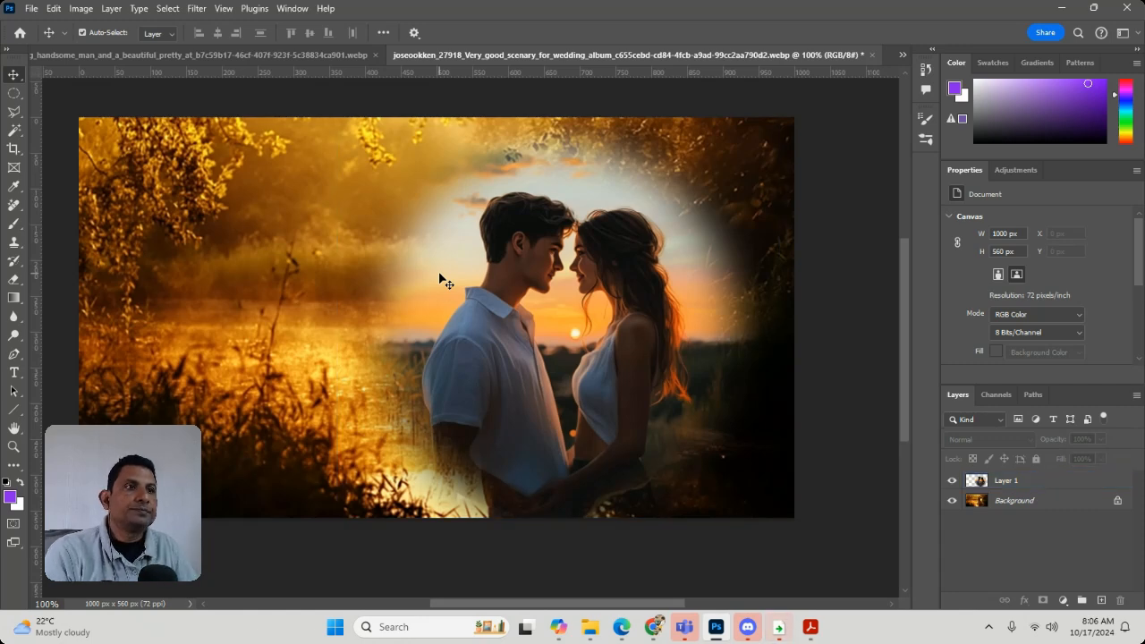
pyautogui.click(562, 324)
pyautogui.click(786, 267)
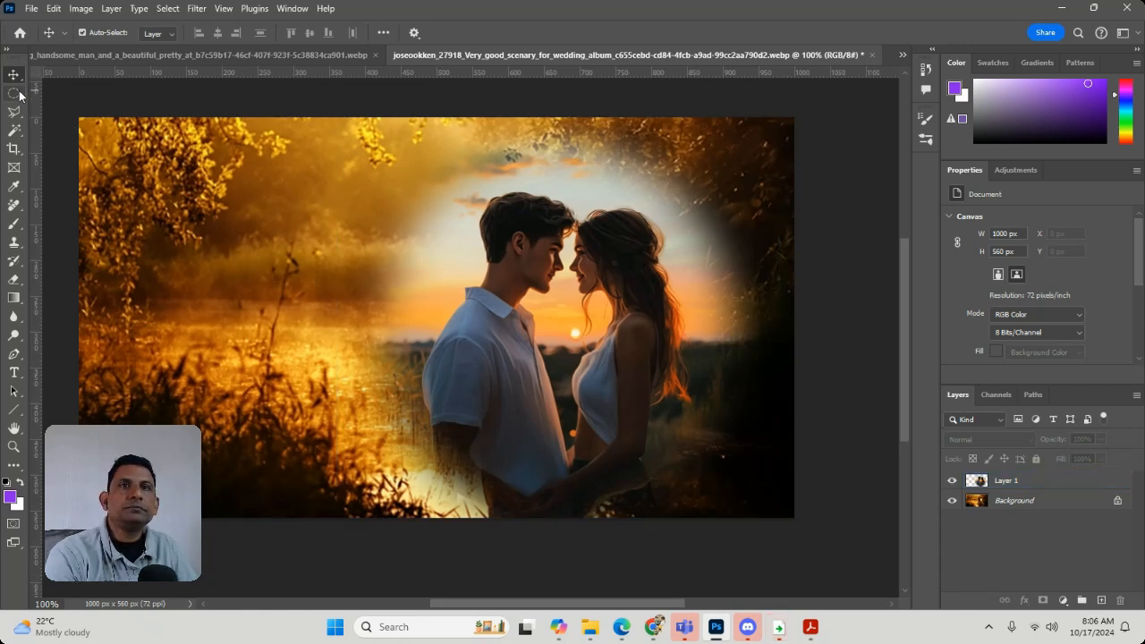
pyautogui.click(111, 8)
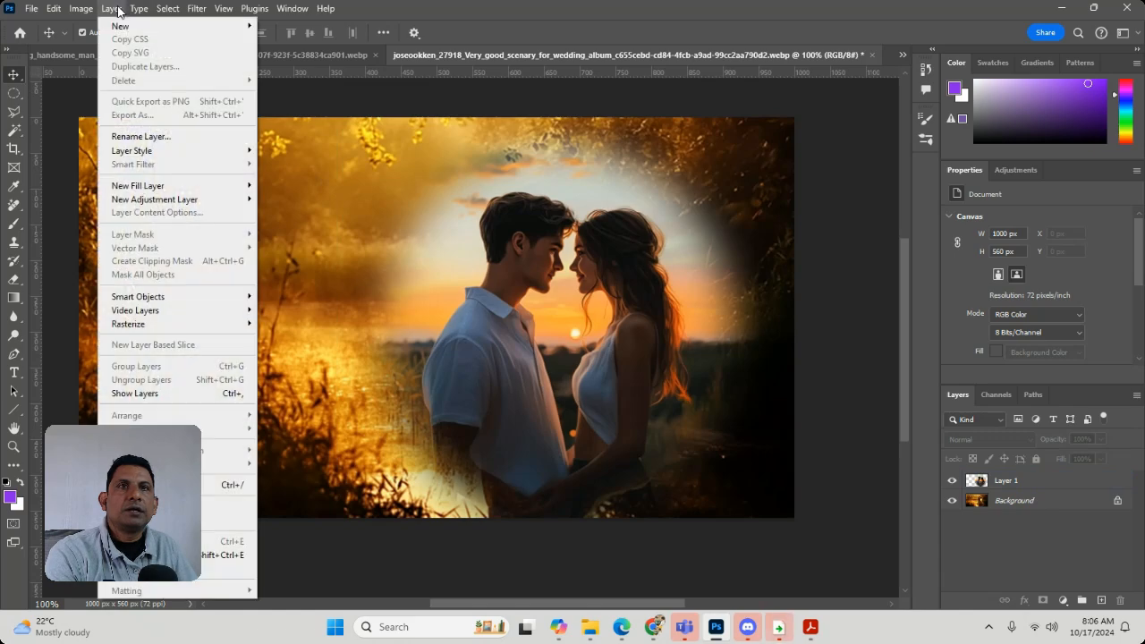
pyautogui.moveTo(54, 8)
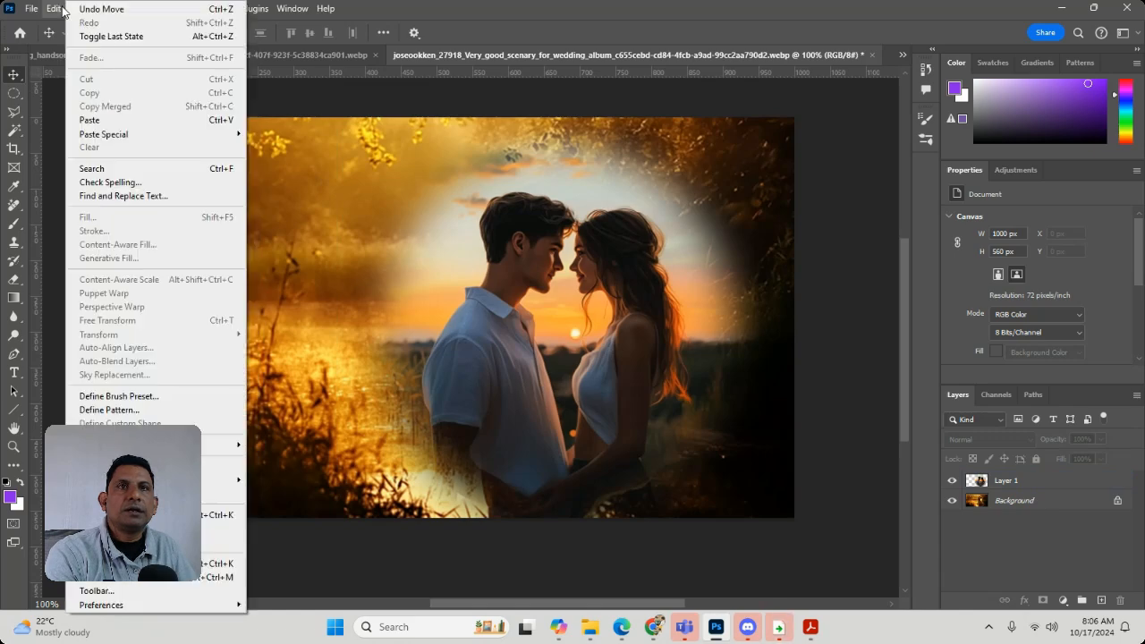
pyautogui.click(342, 82)
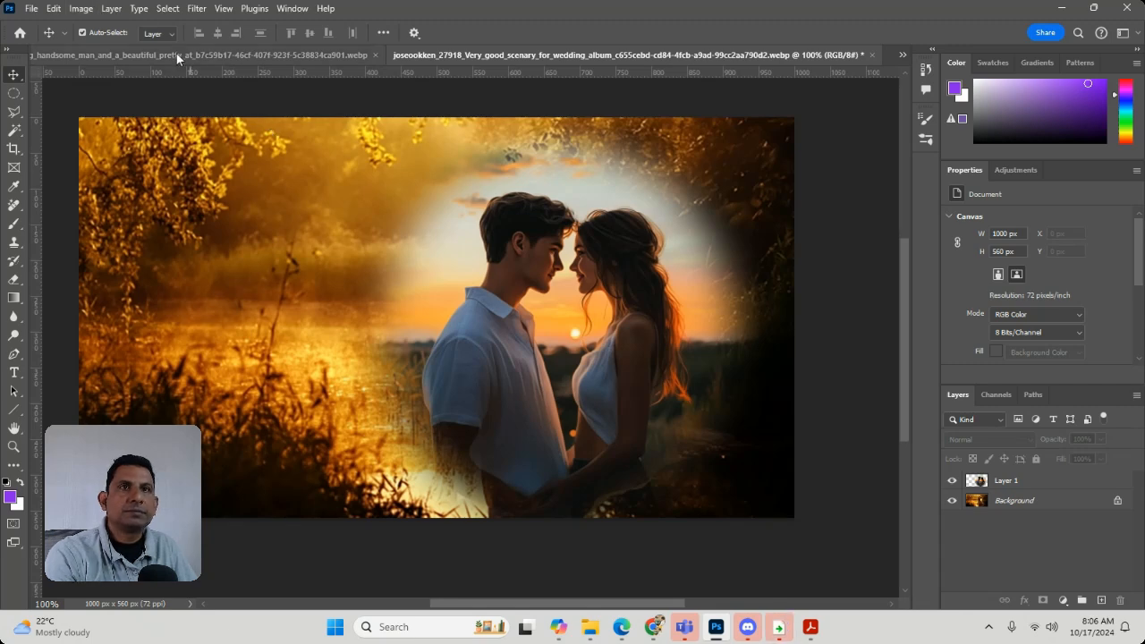
pyautogui.click(83, 10)
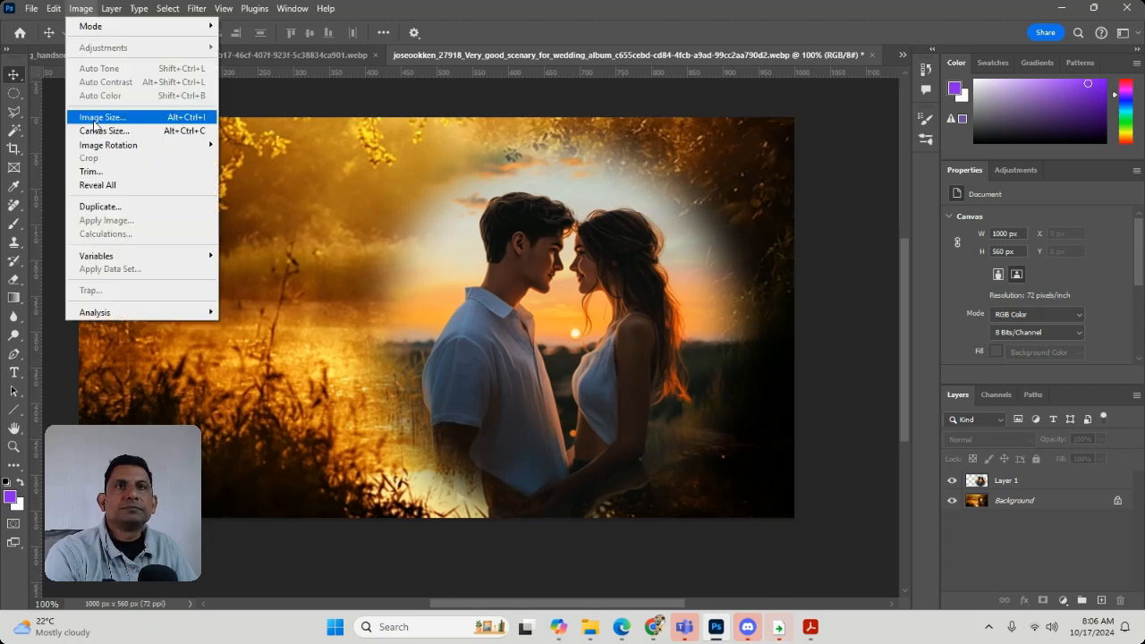
pyautogui.click(1025, 488)
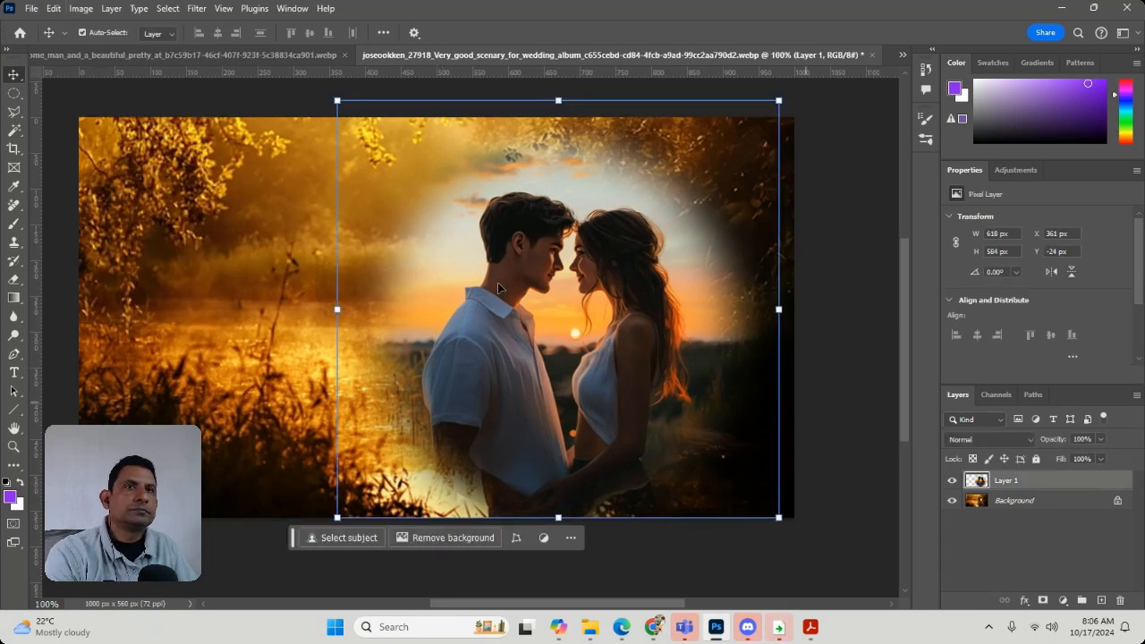
pyautogui.click(81, 9)
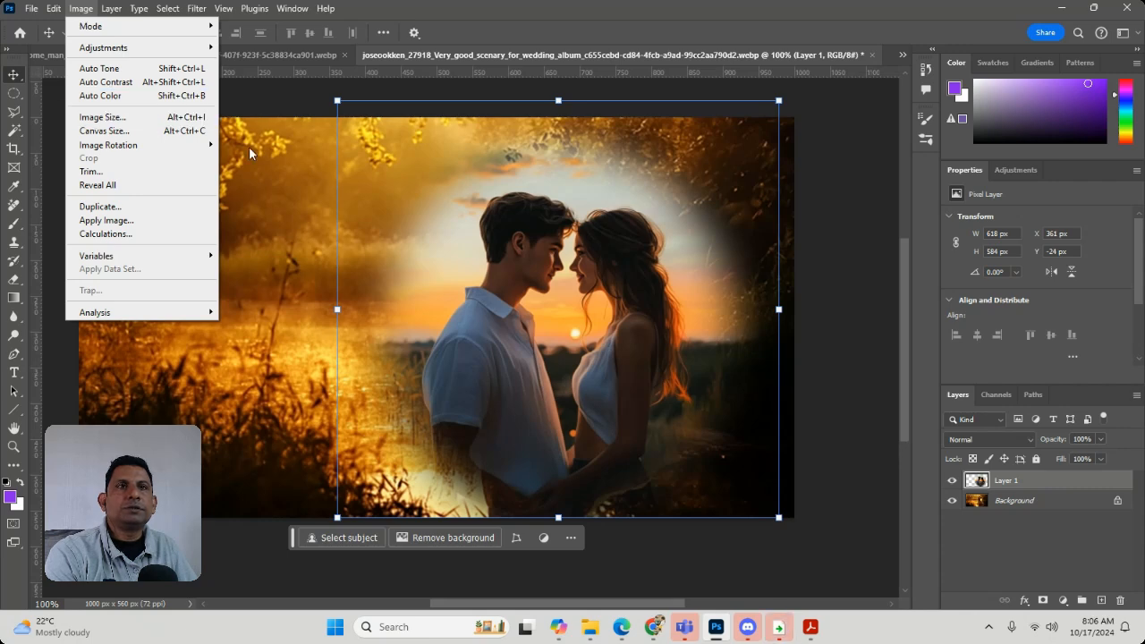
pyautogui.click(855, 258)
pyautogui.click(859, 258)
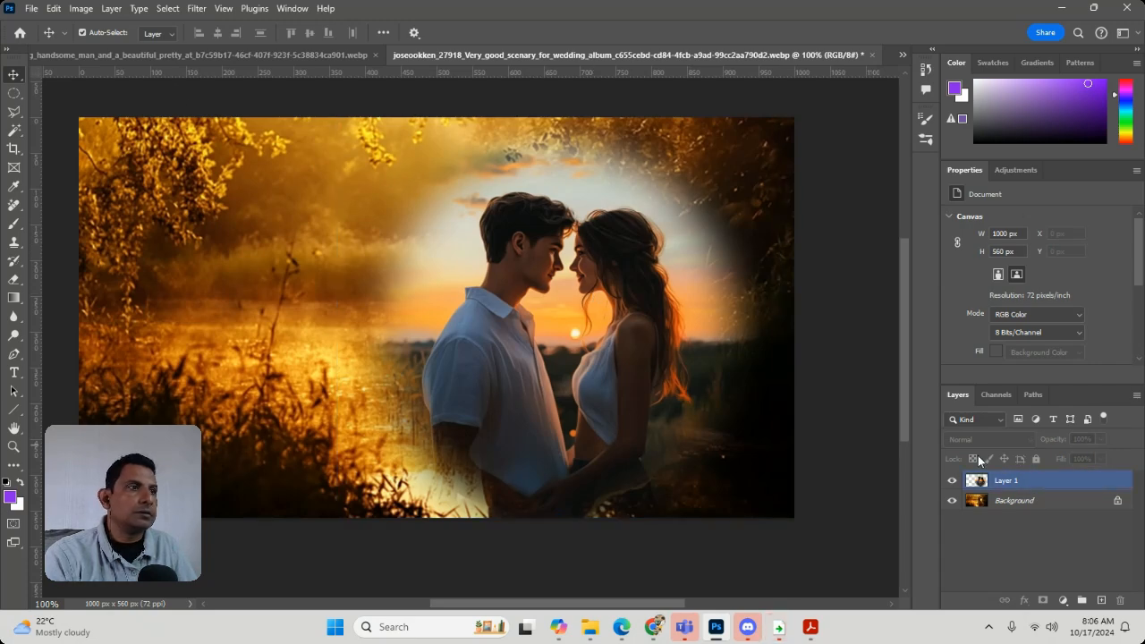
# Add a Color Balance adjustment layer above the couple and set its midtones to +19 Cyan–Red and -7 Magenta–Green
pyautogui.click(1062, 603)
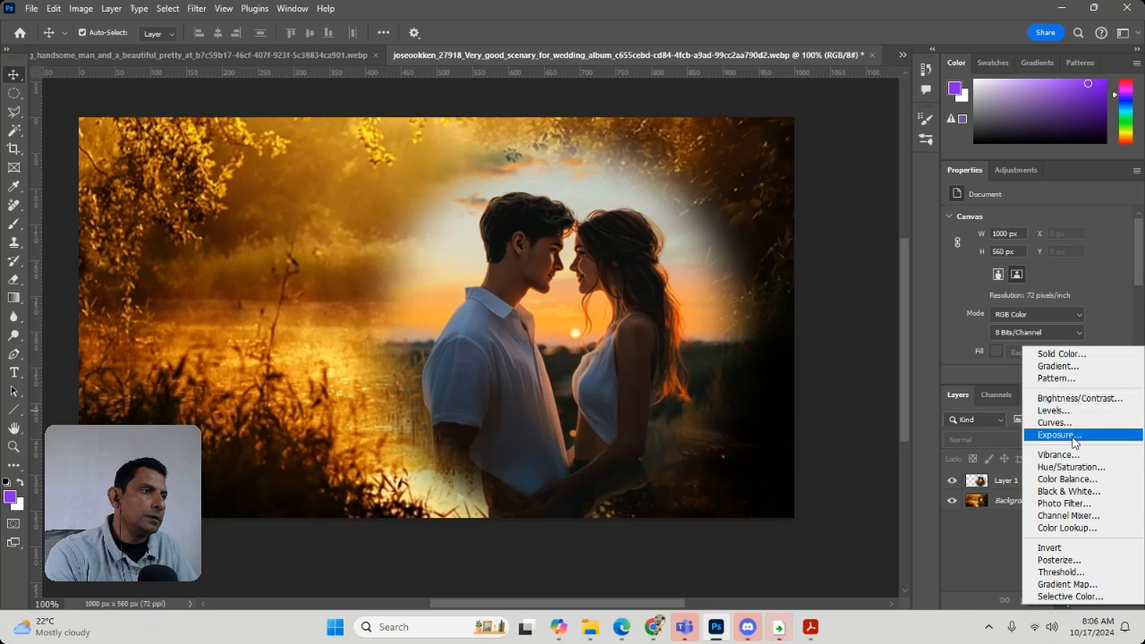
pyautogui.click(1066, 479)
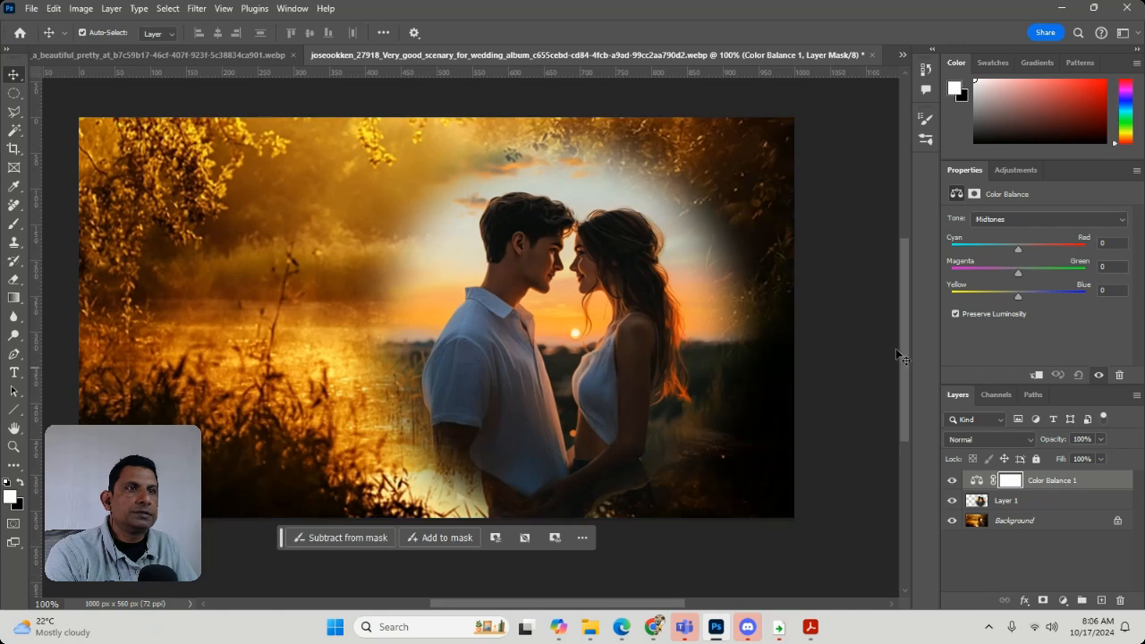
pyautogui.click(840, 320)
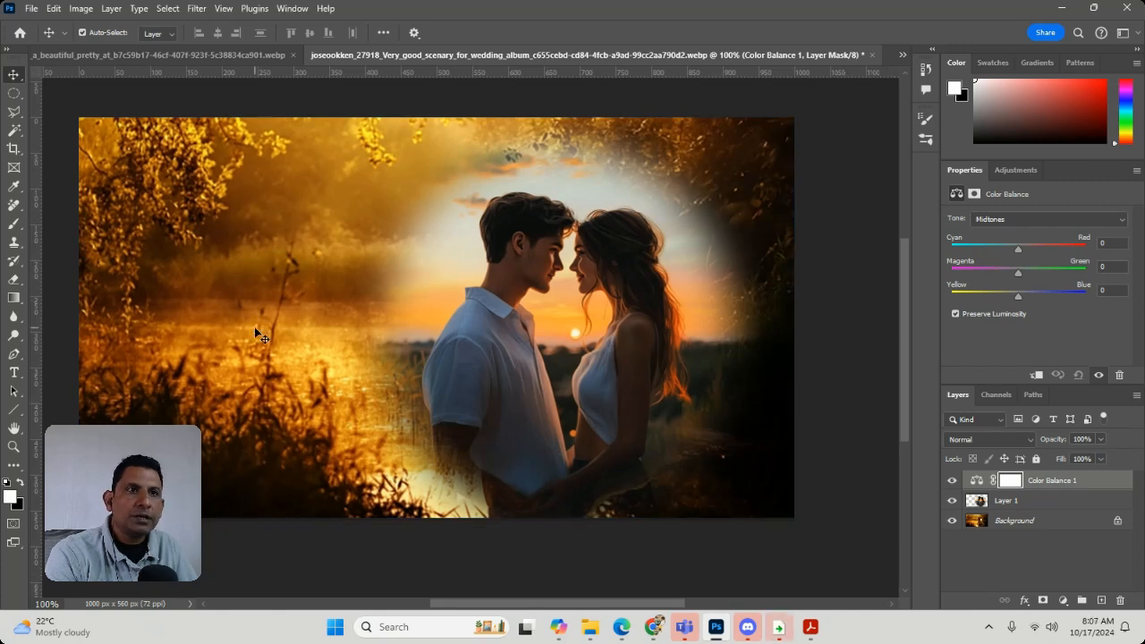
pyautogui.click(1050, 485)
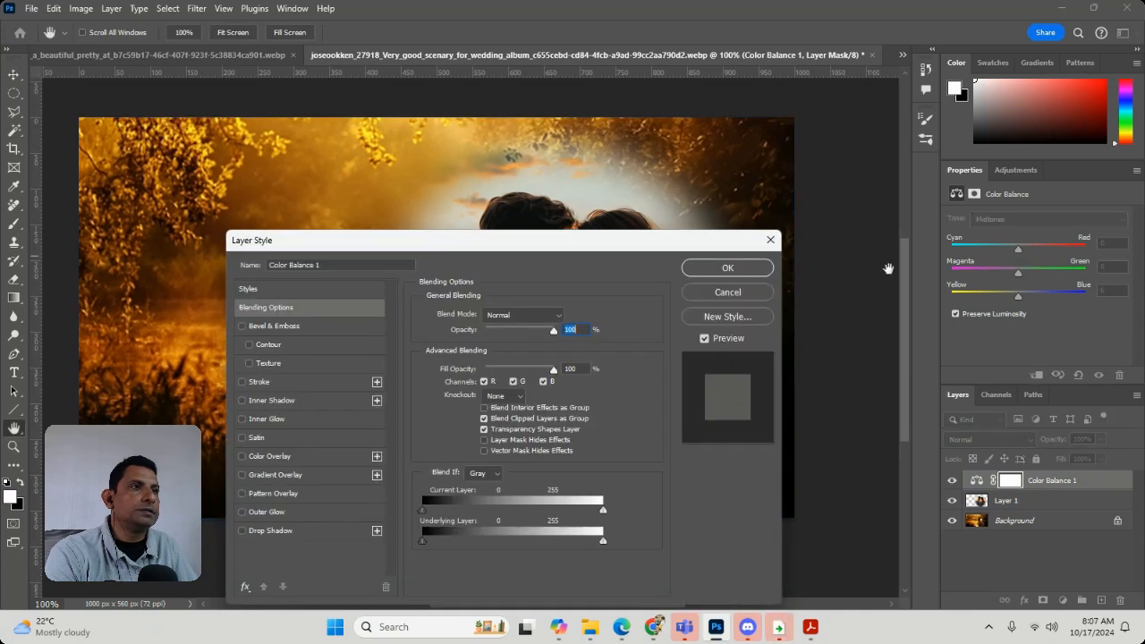
pyautogui.click(753, 295)
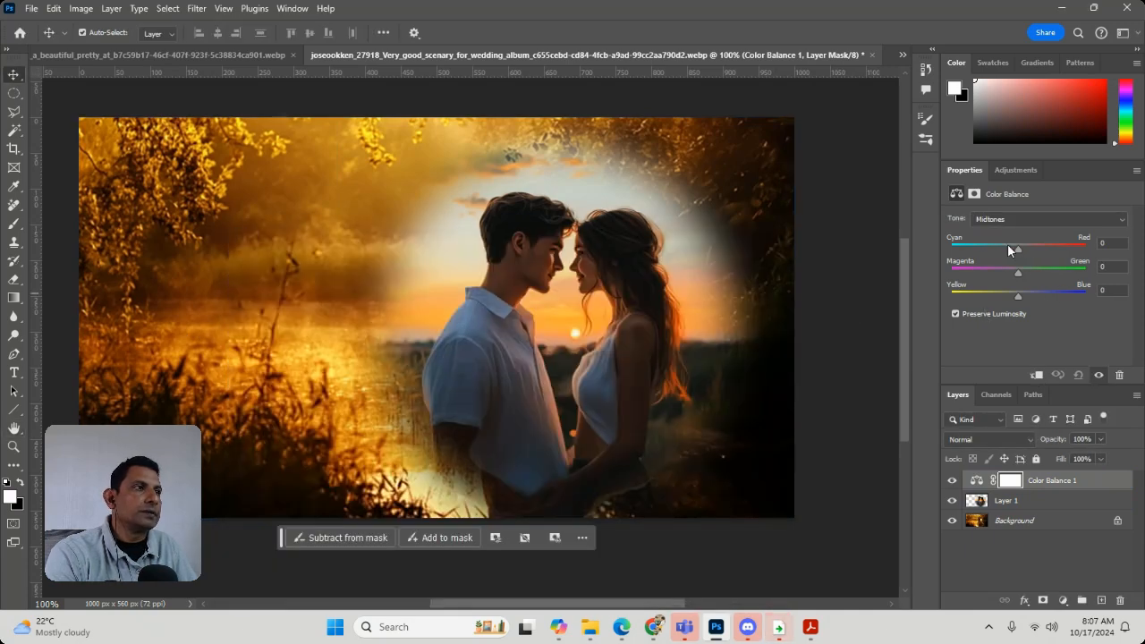
pyautogui.moveTo(1017, 249)
pyautogui.mouseDown()
pyautogui.moveTo(1042, 246)
pyautogui.moveTo(1031, 250)
pyautogui.mouseUp()
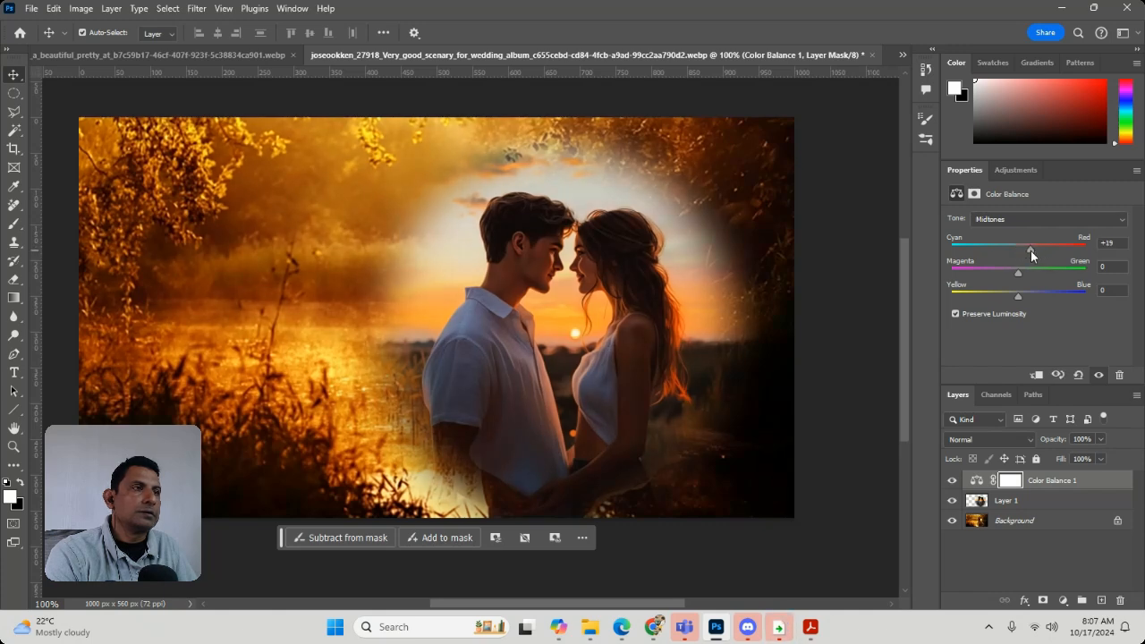
pyautogui.moveTo(1018, 272); pyautogui.dragTo(1012, 273)
pyautogui.click(753, 262)
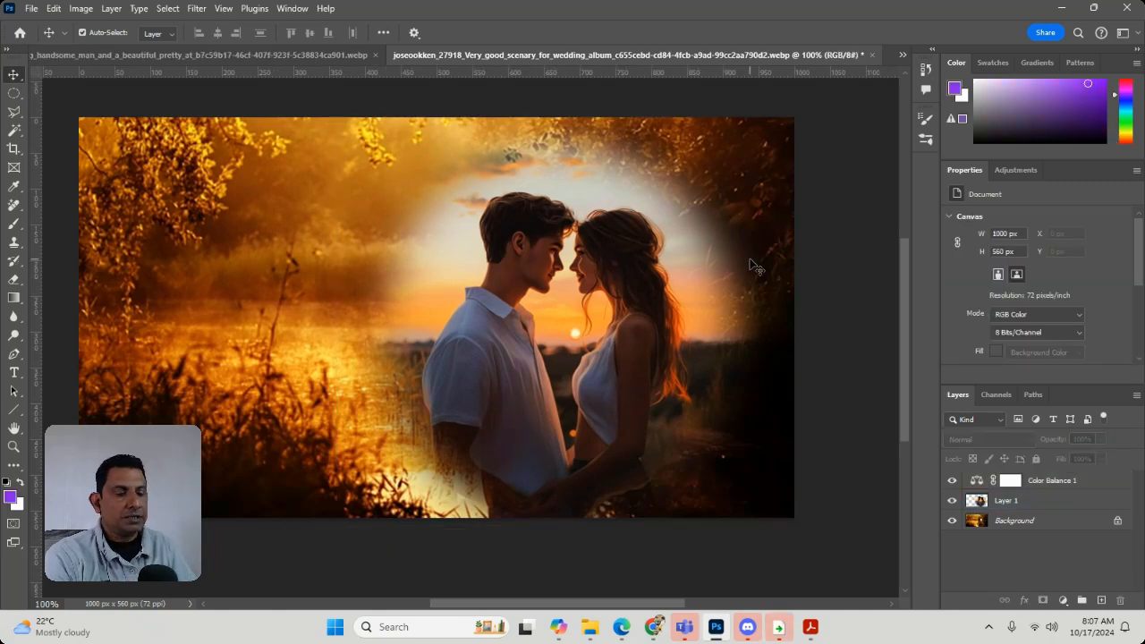
pyautogui.hotkey('ctrl', '-')
pyautogui.hotkey('ctrl', '-')
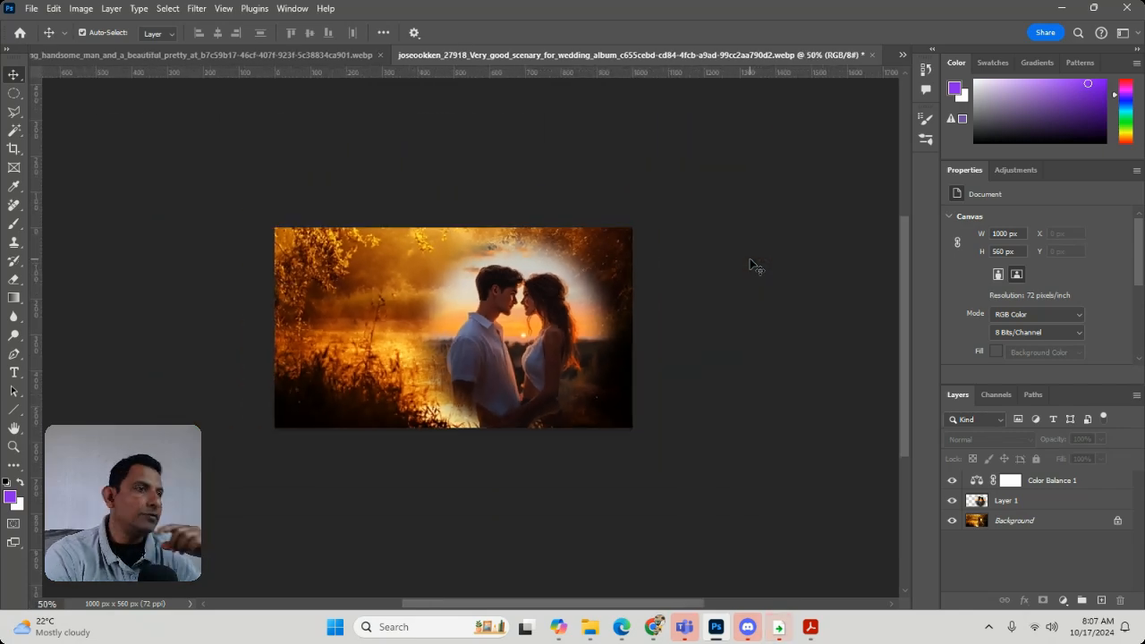
pyautogui.hotkey('ctrl', '+')
pyautogui.hotkey('ctrl', '+')
pyautogui.hotkey('ctrl', '+')
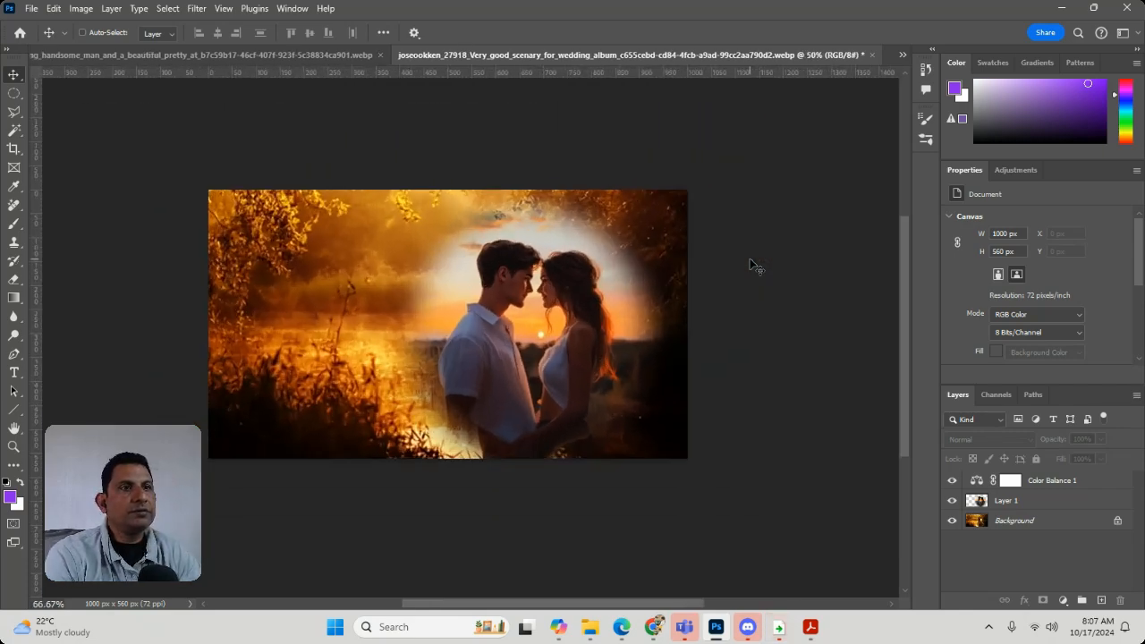
pyautogui.hotkey('ctrl', '-')
pyautogui.hotkey('ctrl', '-')
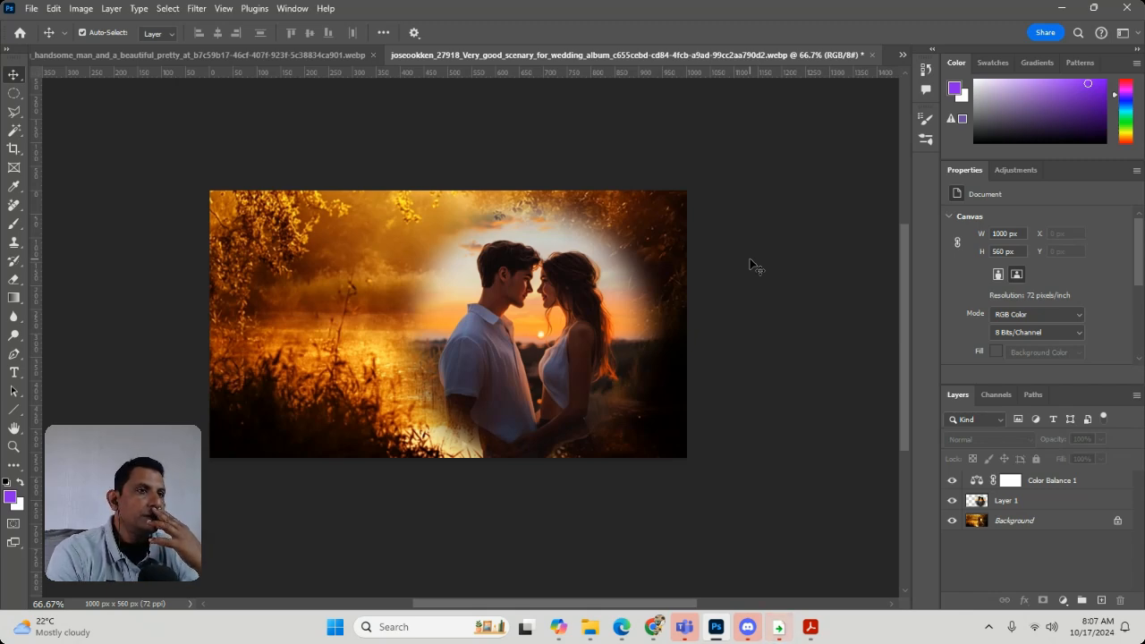
# Delete the pasted couple layer and remove the layer mask from the Color Balance adjustment layer
pyautogui.click(493, 280)
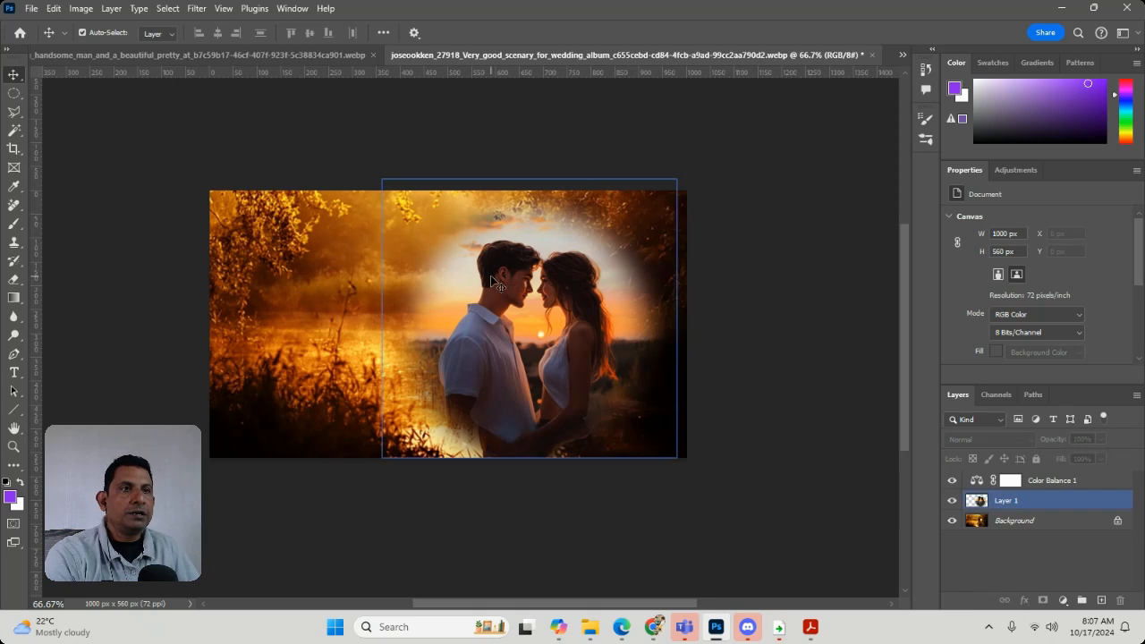
pyautogui.click(1120, 601)
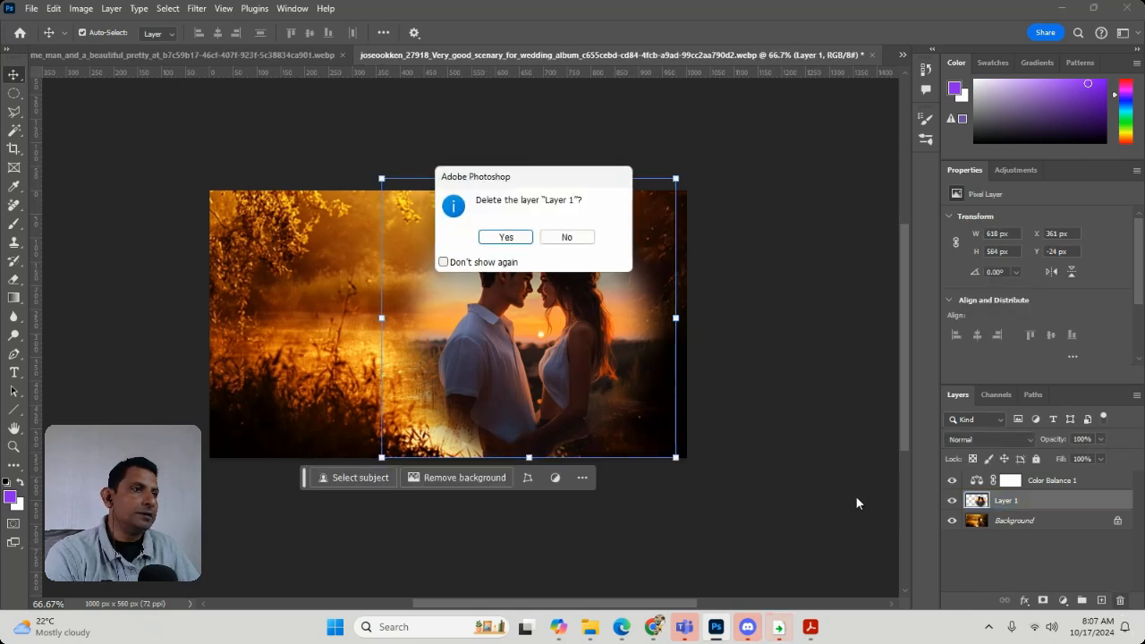
pyautogui.click(510, 237)
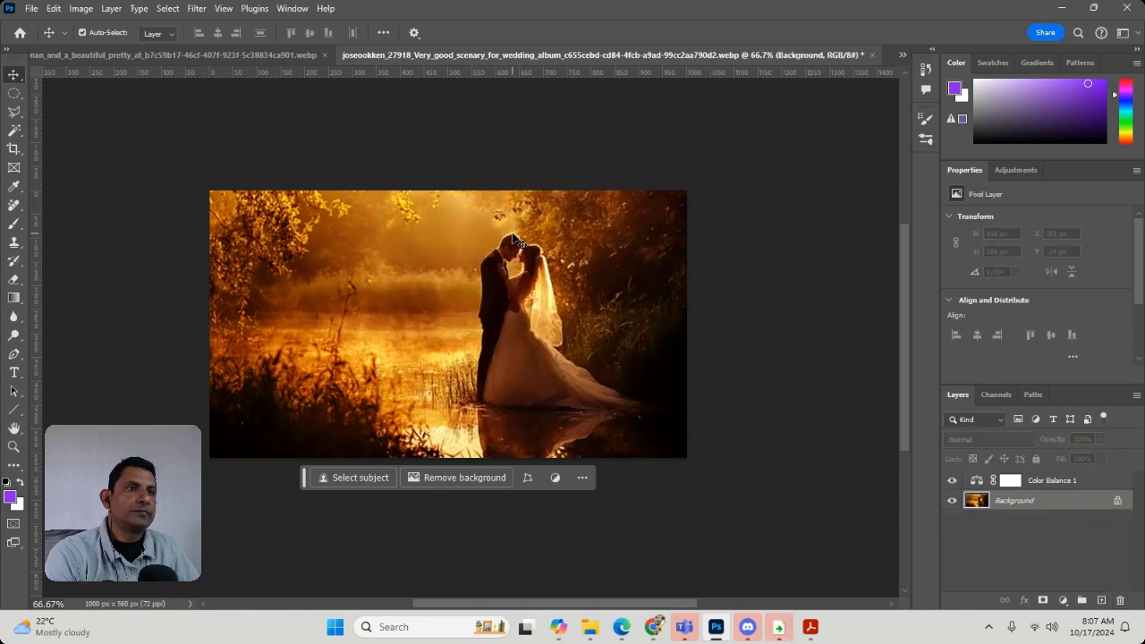
pyautogui.click(13, 93)
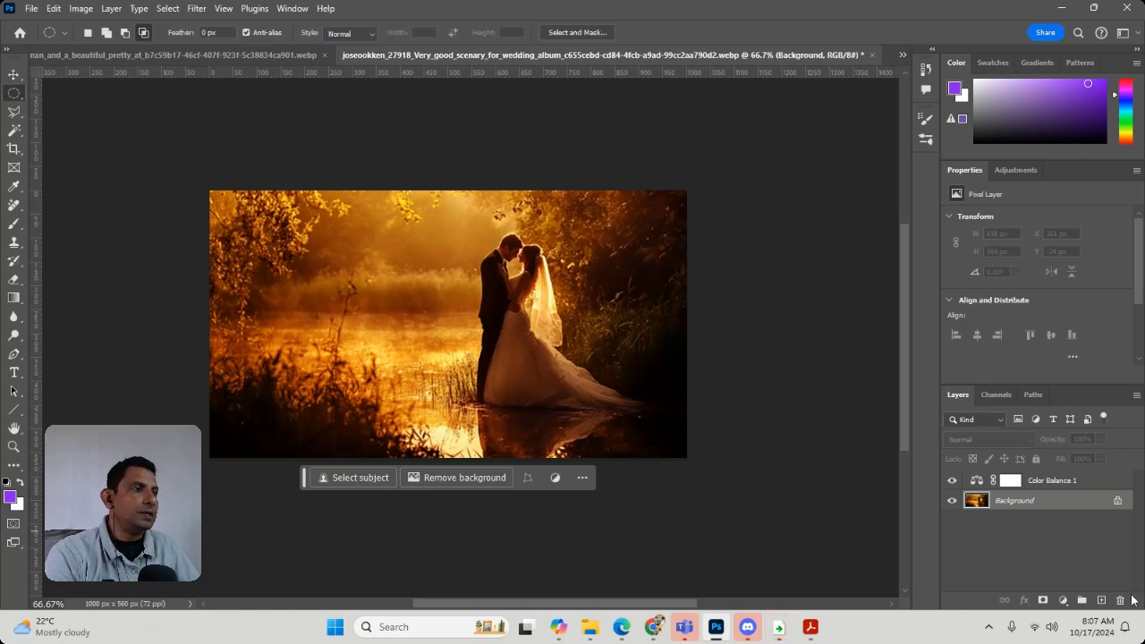
pyautogui.click(1047, 484)
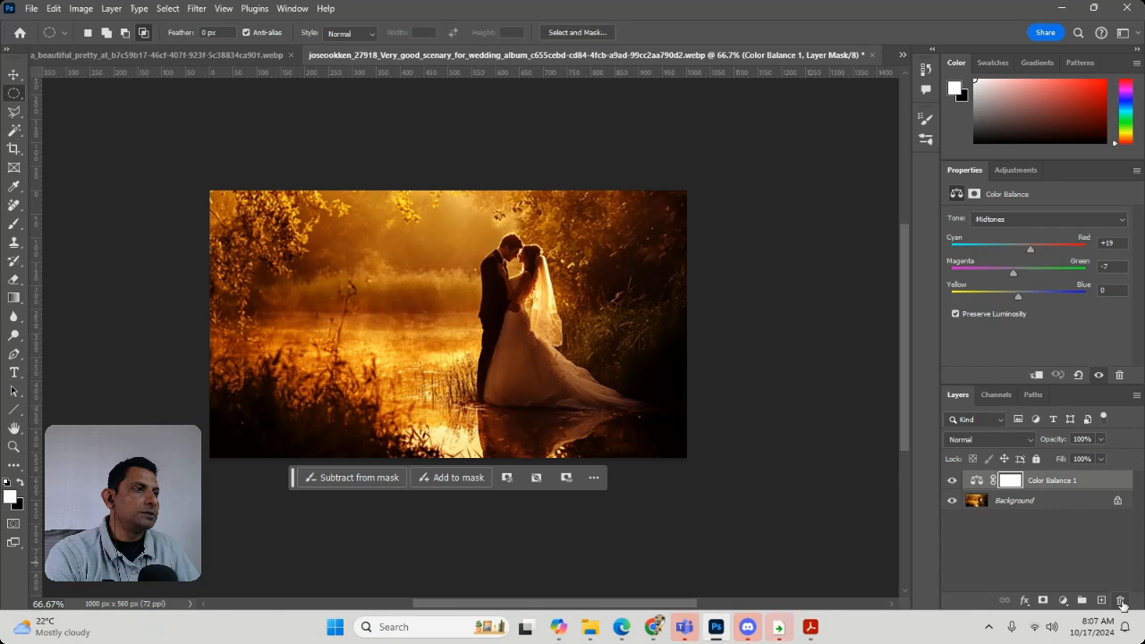
pyautogui.click(1119, 600)
pyautogui.click(504, 237)
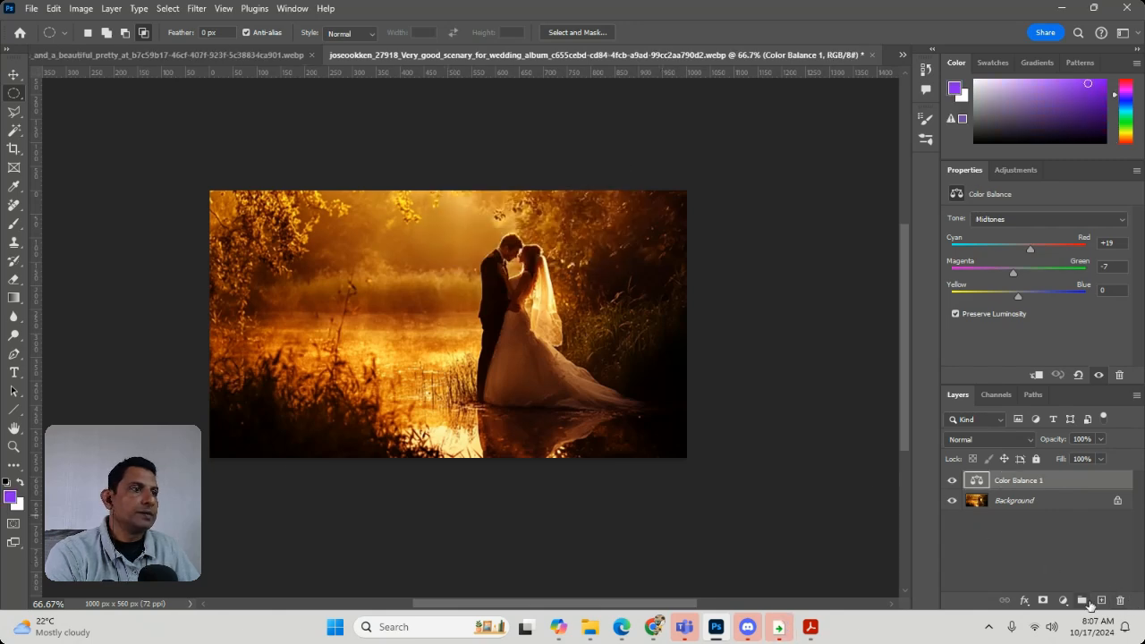
# On a new layer, draw an elliptical selection about 417 × 422 px around the bride and groom and stroke it 4 px wide in orange-red
pyautogui.click(1103, 601)
pyautogui.moveTo(425, 231); pyautogui.dragTo(629, 424)
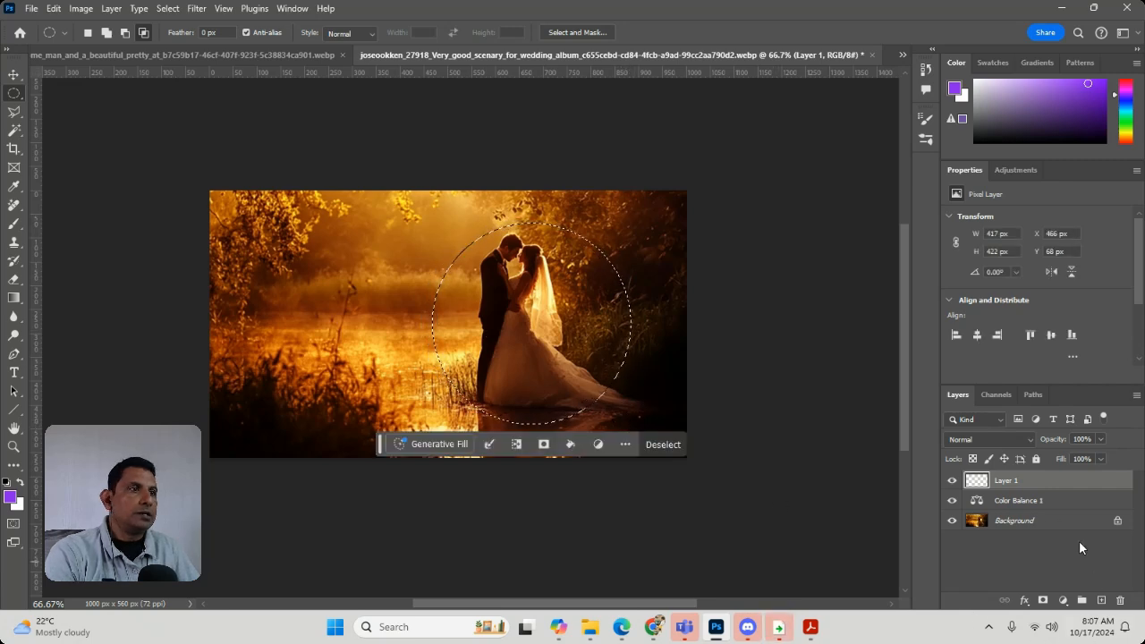
pyautogui.click(81, 8)
pyautogui.moveTo(54, 9)
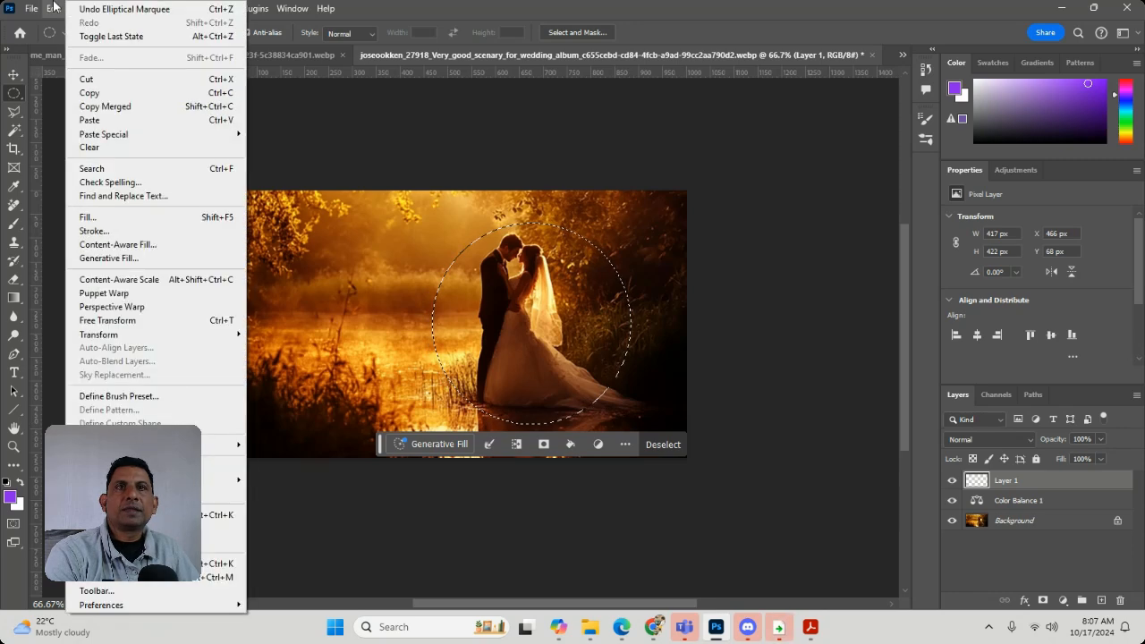
pyautogui.click(94, 231)
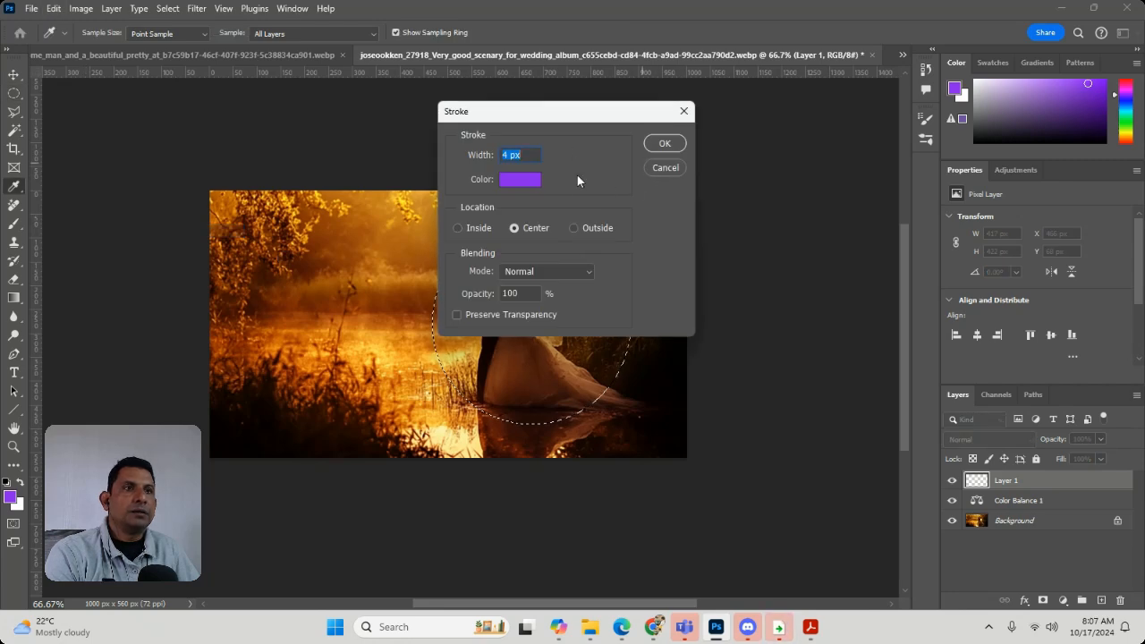
pyautogui.click(510, 179)
pyautogui.click(577, 307)
pyautogui.moveTo(543, 194); pyautogui.dragTo(564, 133)
pyautogui.click(716, 129)
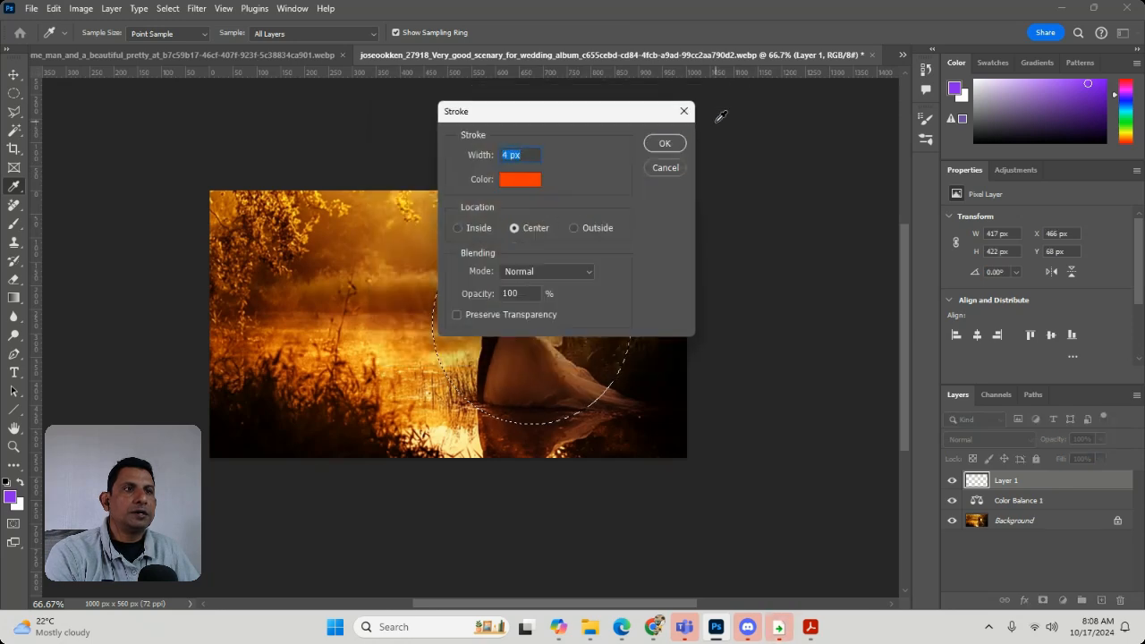
pyautogui.click(649, 148)
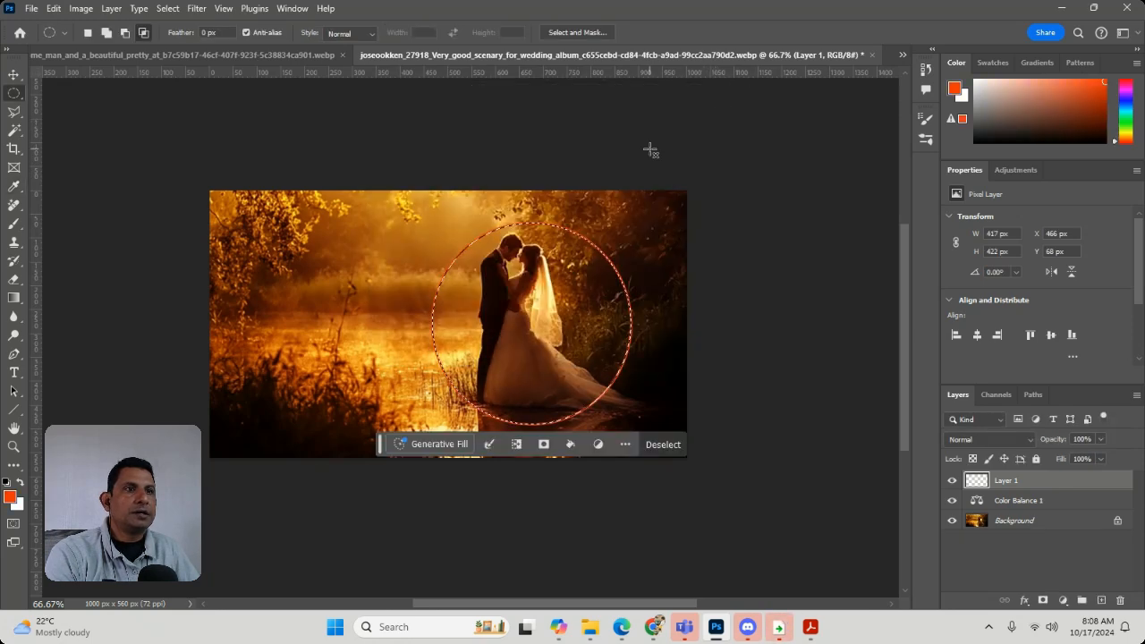
# Apply Bevel & Emboss and Drop Shadow effects to the stroked ring layer and clear the selection
pyautogui.click(111, 8)
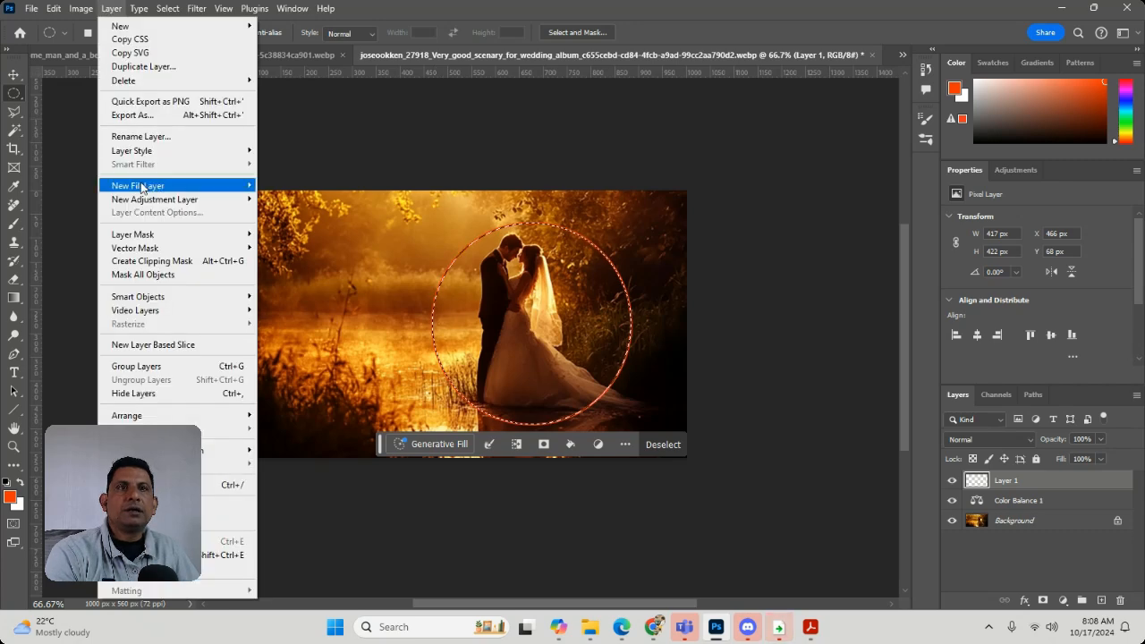
pyautogui.moveTo(148, 151)
pyautogui.click(300, 173)
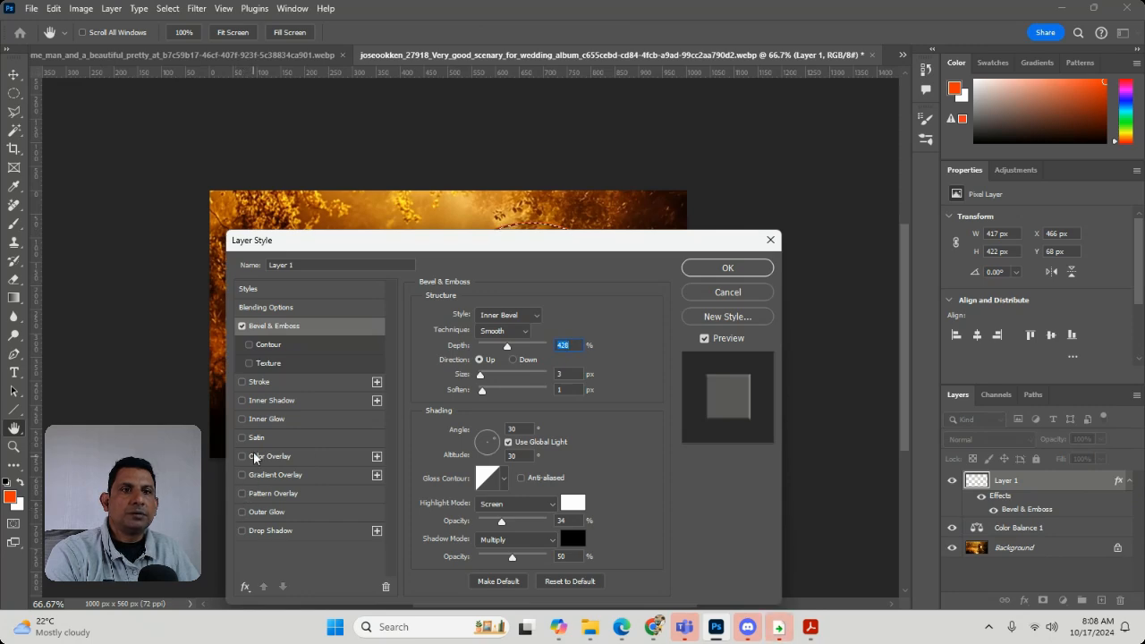
pyautogui.click(241, 531)
pyautogui.click(725, 268)
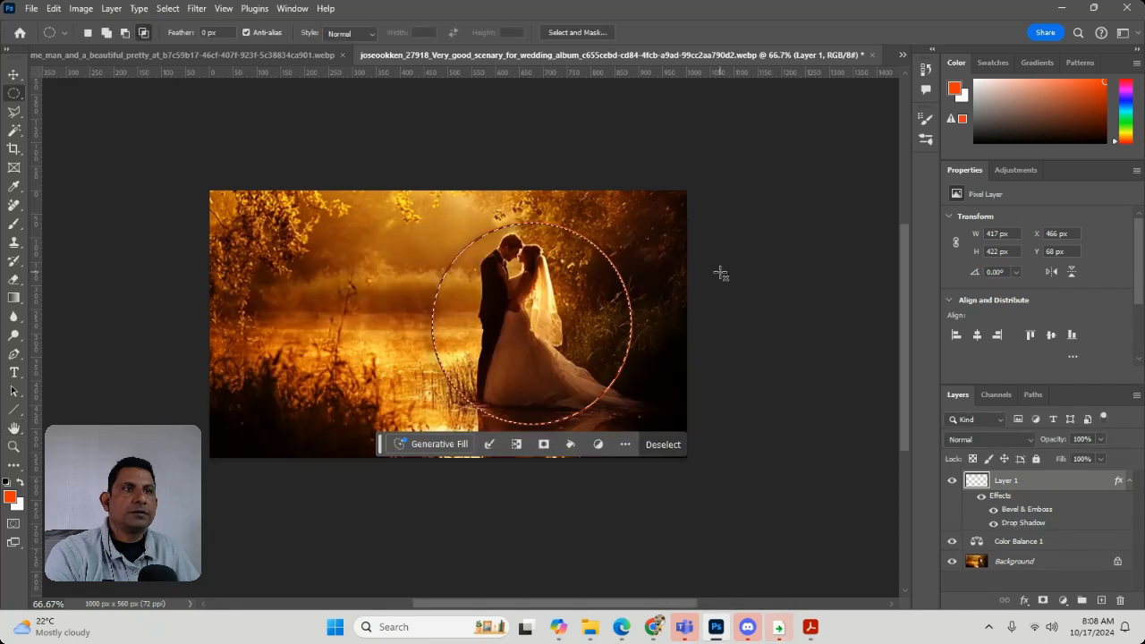
pyautogui.hotkey('ctrl', 'd')
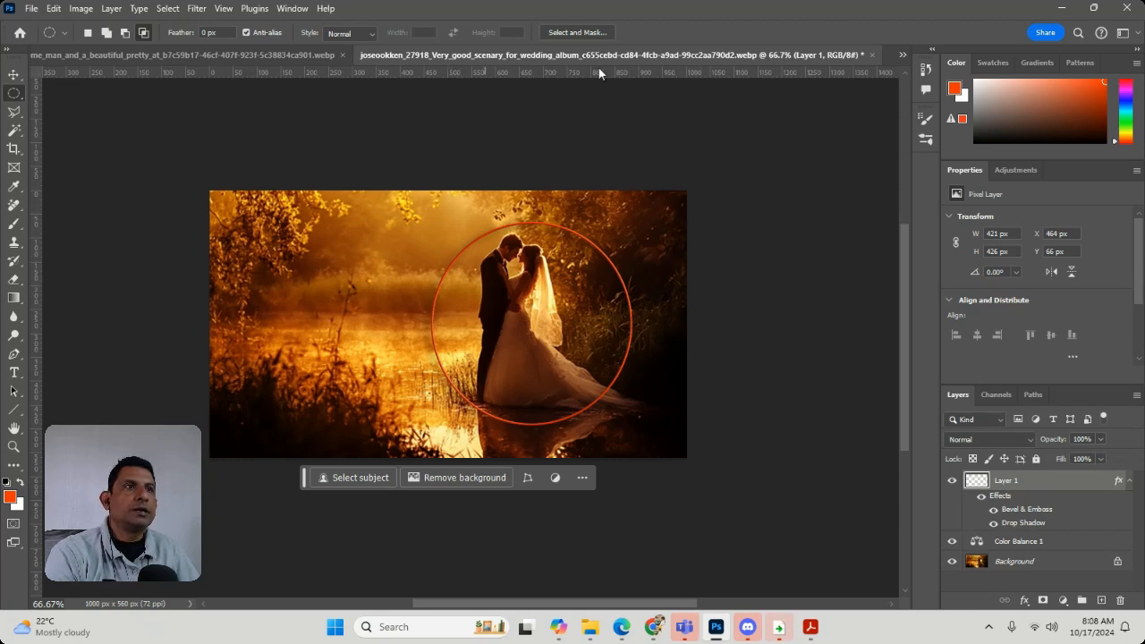
# Go back to the young couple photo, undo the cut from Layer 0 and clear the selection
pyautogui.click(263, 58)
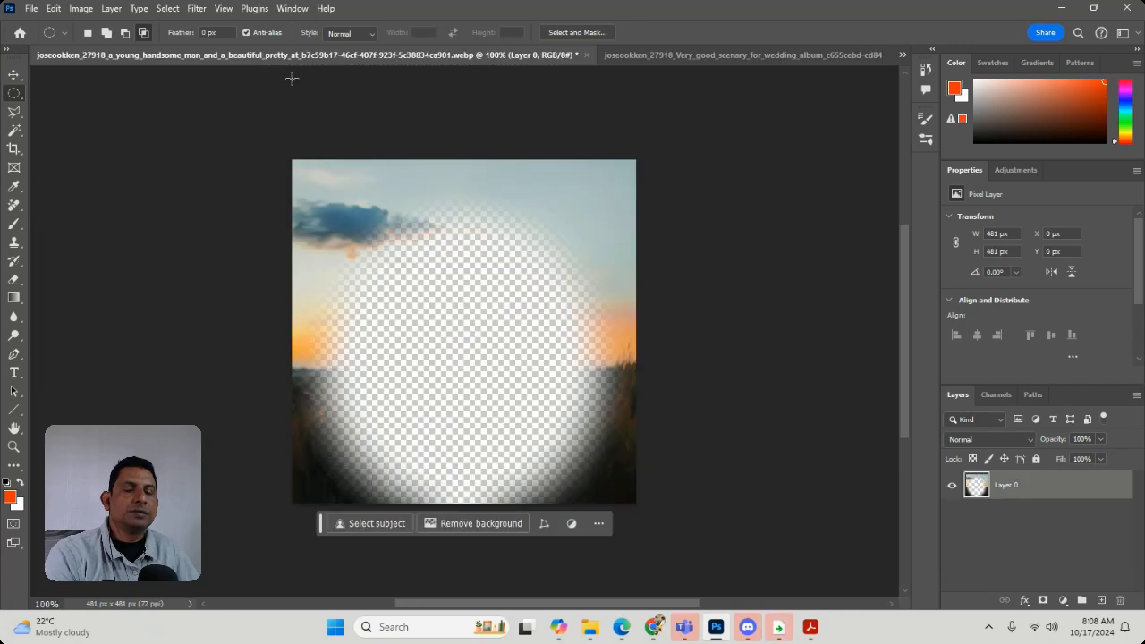
pyautogui.hotkey('ctrl', 'z')
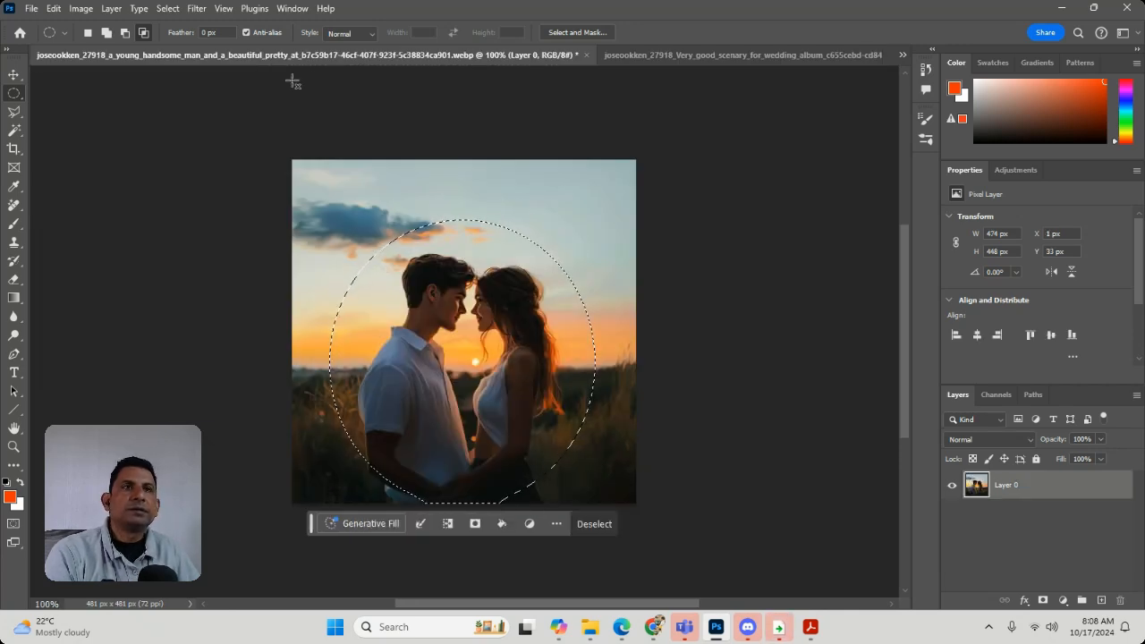
pyautogui.hotkey('ctrl', 'd')
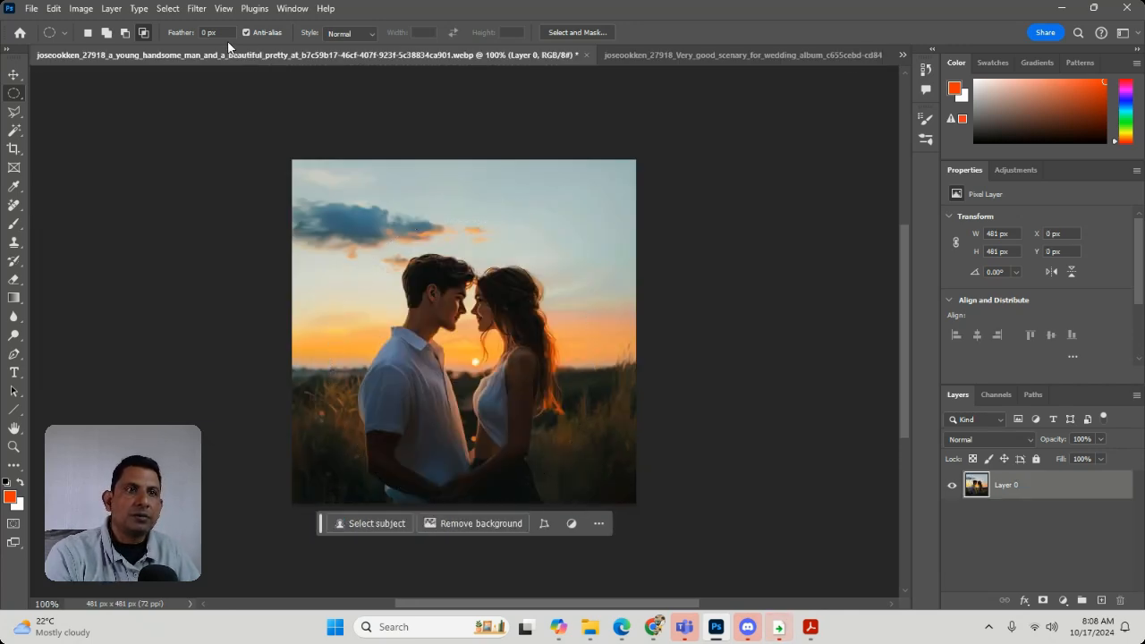
# Draw a new elliptical selection about 346 × 375 px around the couple's heads and upper bodies
pyautogui.moveTo(351, 224); pyautogui.dragTo(605, 469)
pyautogui.hotkey('ctrl', 'd')
pyautogui.moveTo(365, 241); pyautogui.dragTo(591, 465)
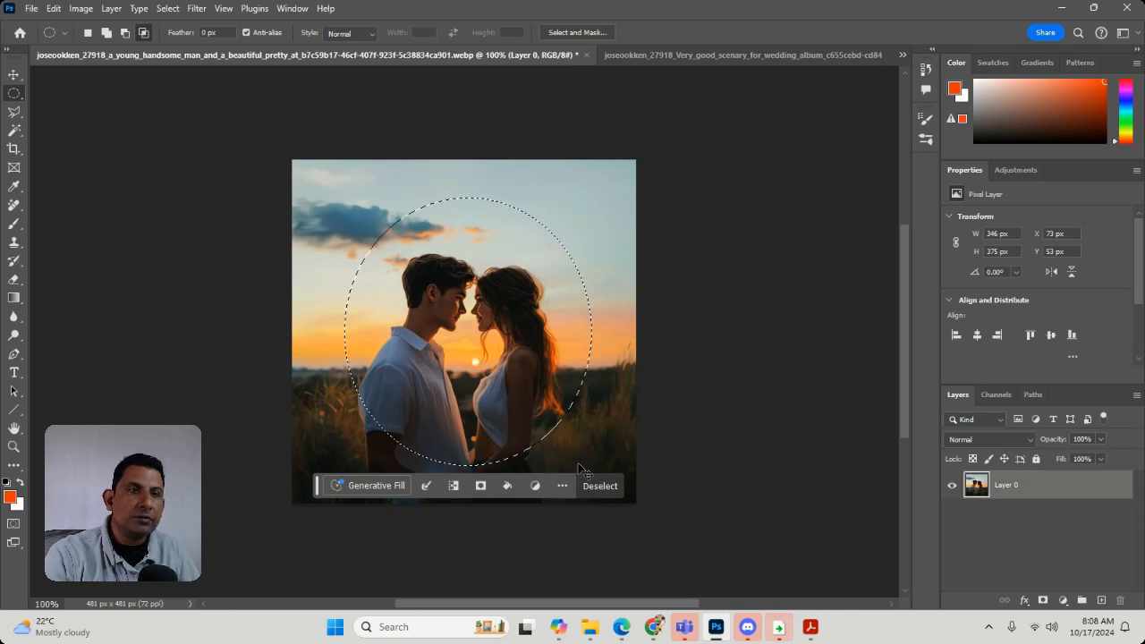
# Replace the selection with an ellipse about 350 × 341 px around the young couple and feather it by 0.1 pixels
pyautogui.hotkey('ctrl', 'd')
pyautogui.moveTo(367, 241); pyautogui.dragTo(586, 469)
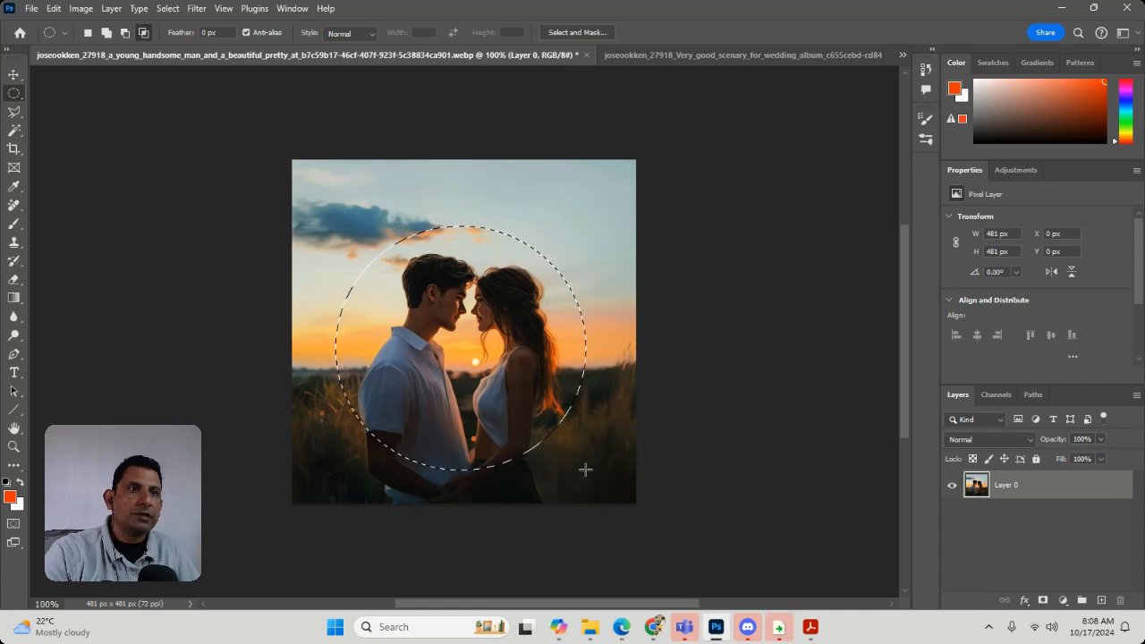
pyautogui.rightClick(574, 331)
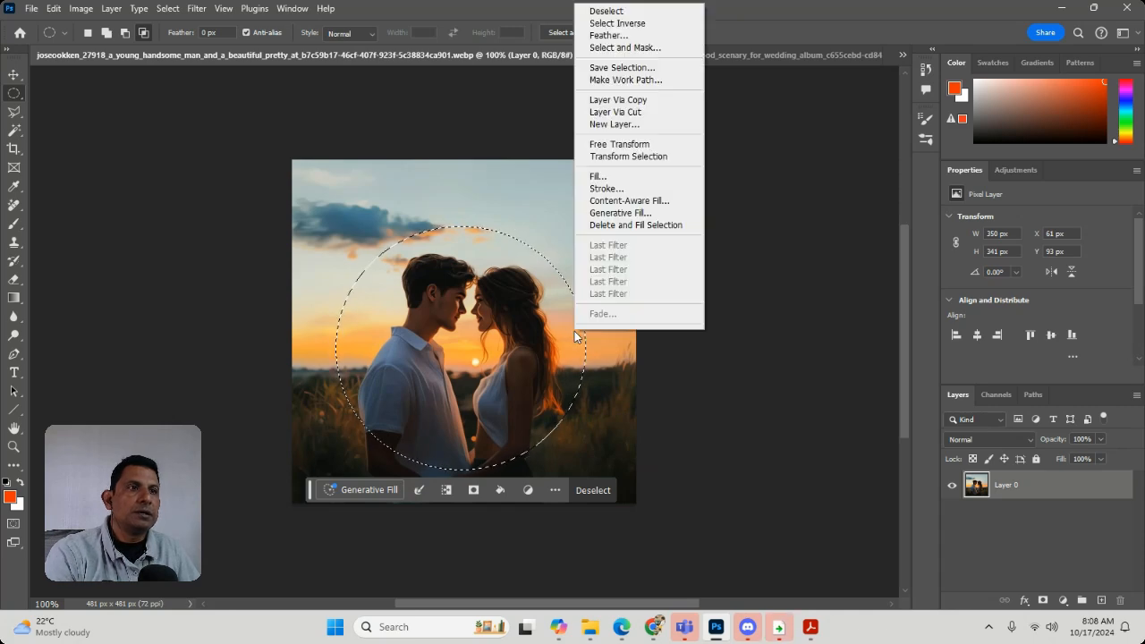
pyautogui.rightClick(484, 239)
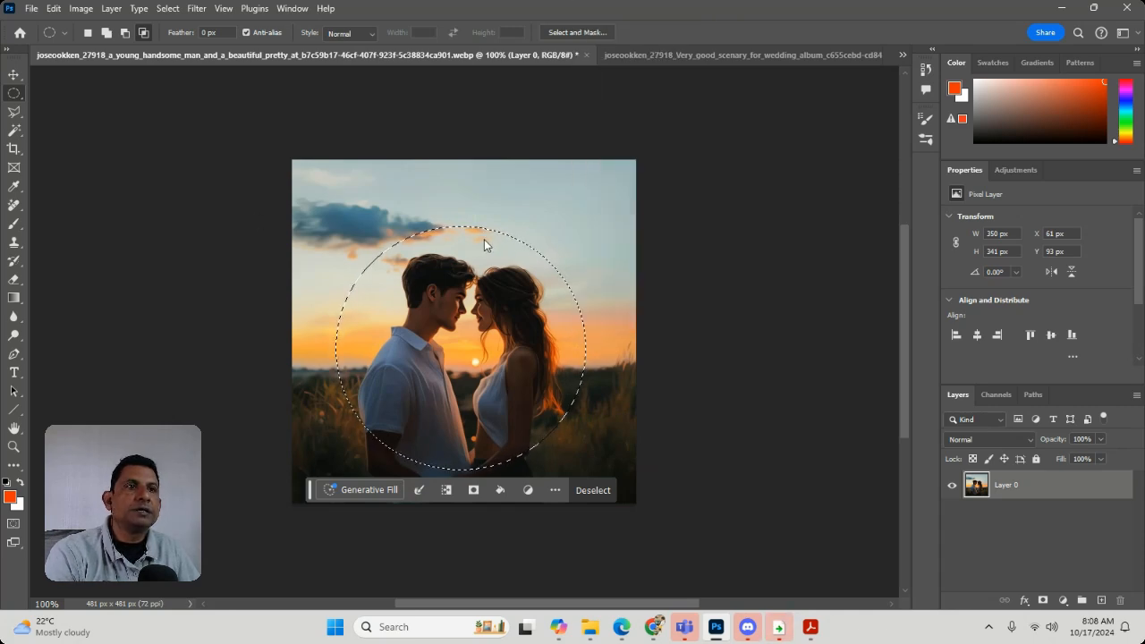
pyautogui.rightClick(484, 240)
pyautogui.click(515, 272)
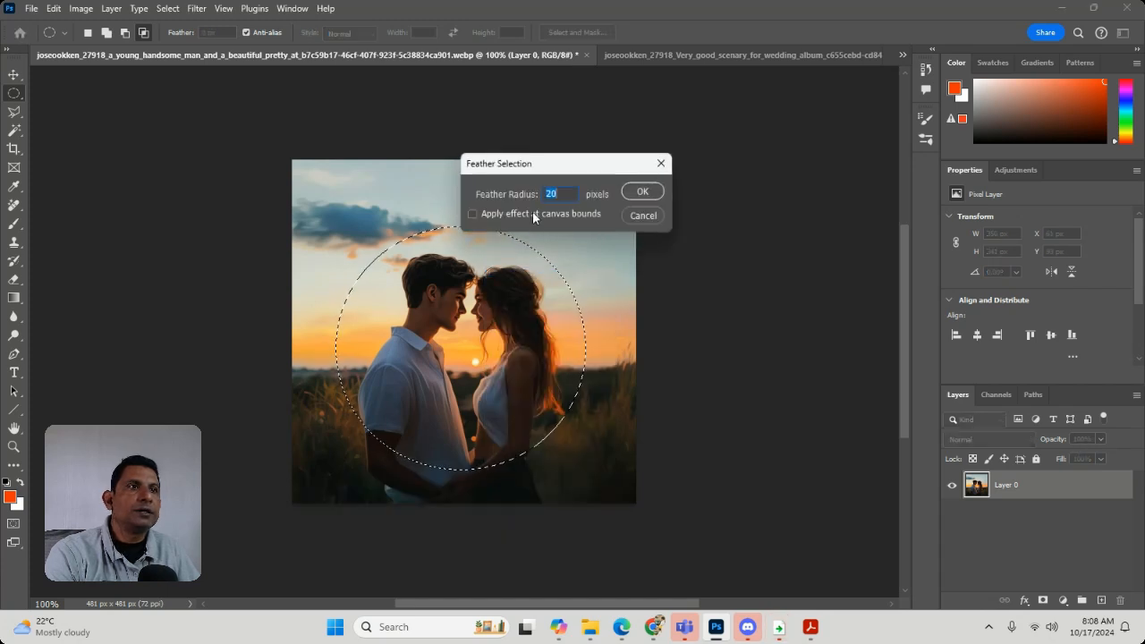
pyautogui.write('0')
pyautogui.press('Return')
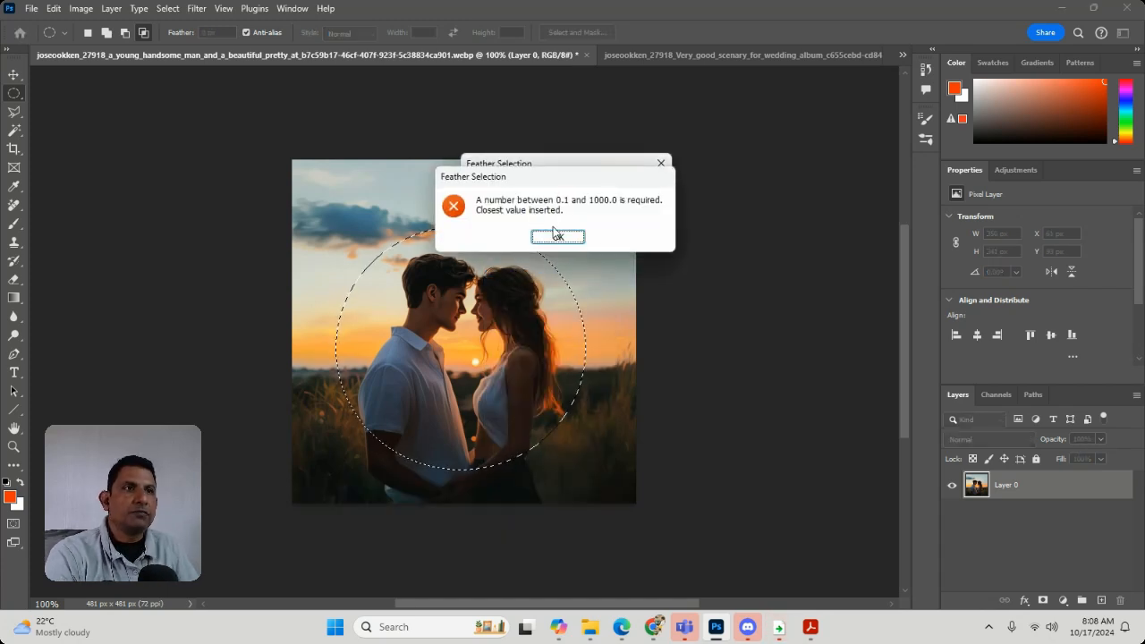
pyautogui.click(561, 237)
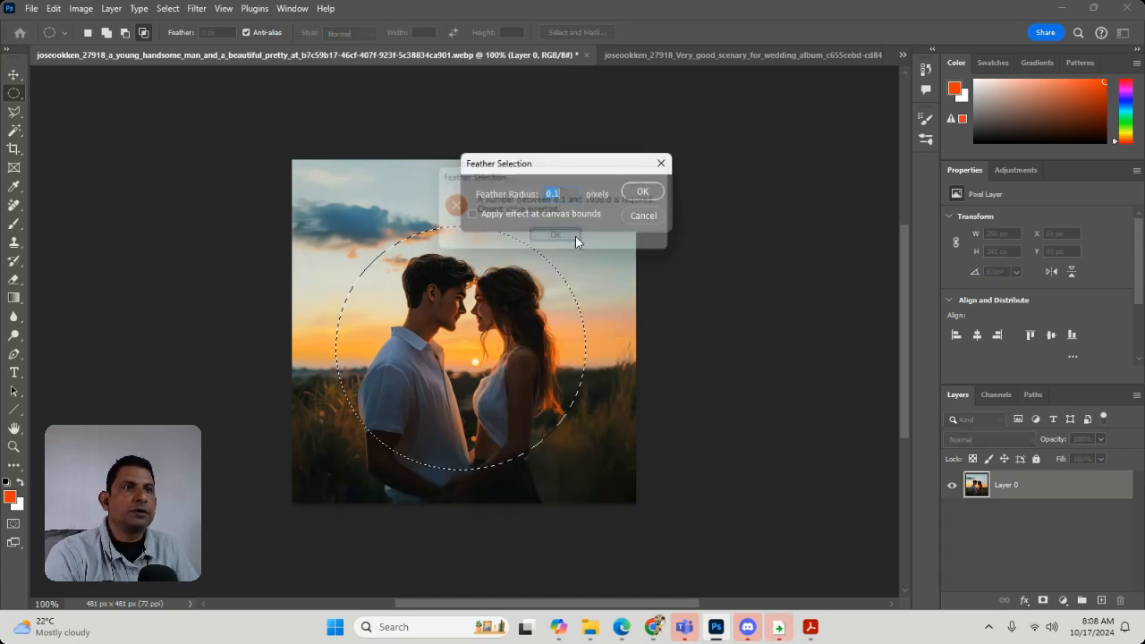
pyautogui.click(659, 193)
# Cut the selected circle out of the young couple photo, clear the selection and paste the cut-out into the wedding scenery image
pyautogui.press('Delete')
pyautogui.hotkey('ctrl', 'd')
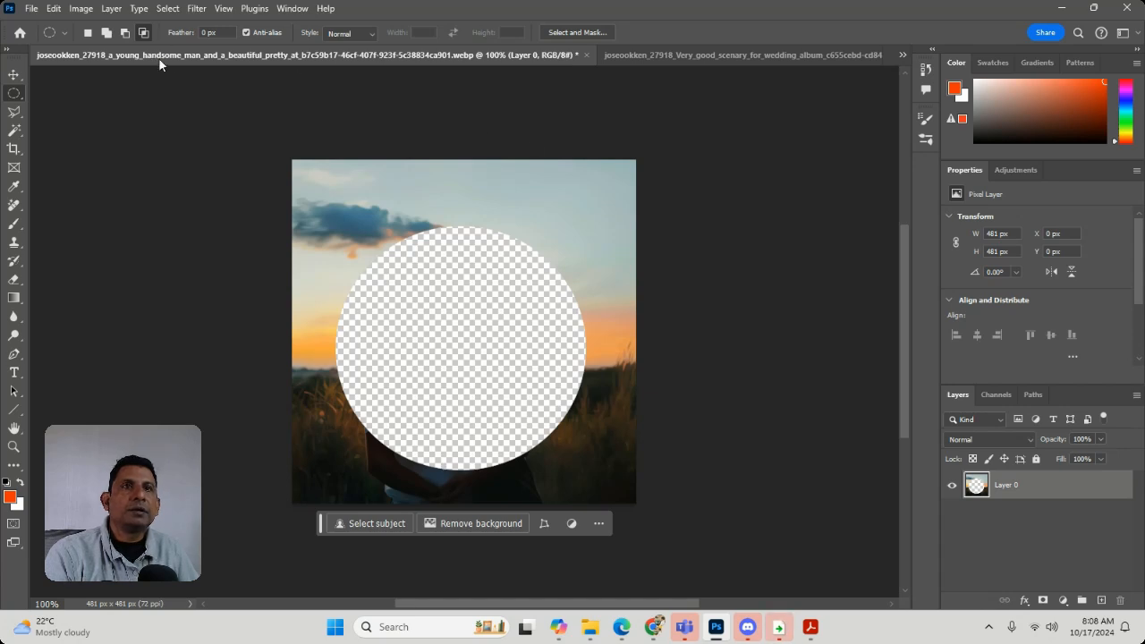
pyautogui.click(635, 55)
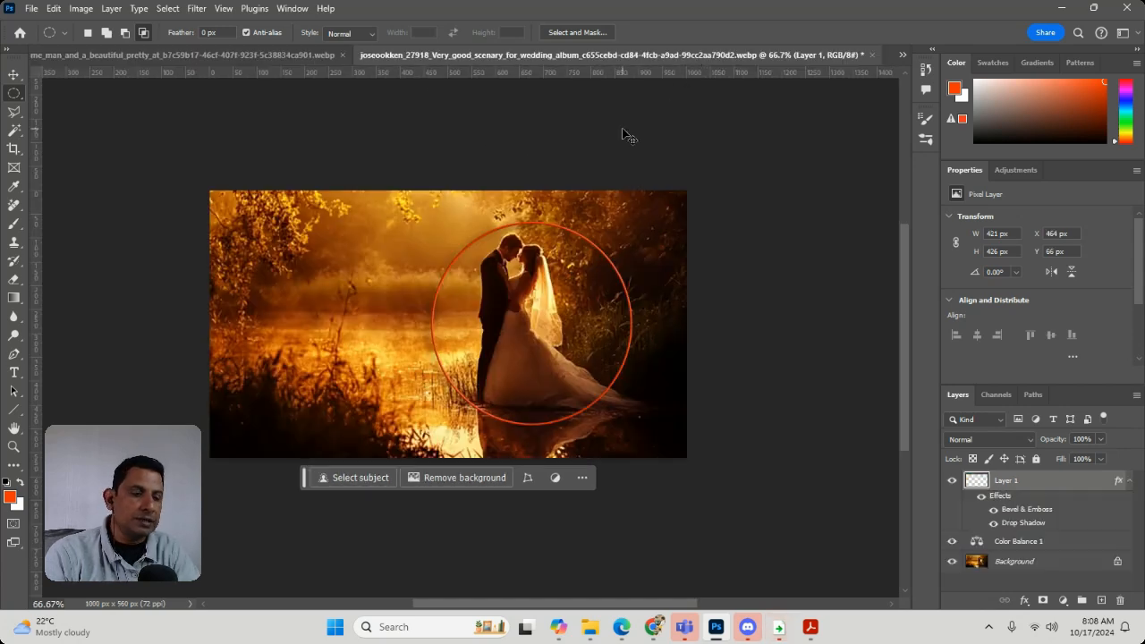
pyautogui.hotkey('ctrl', 'v')
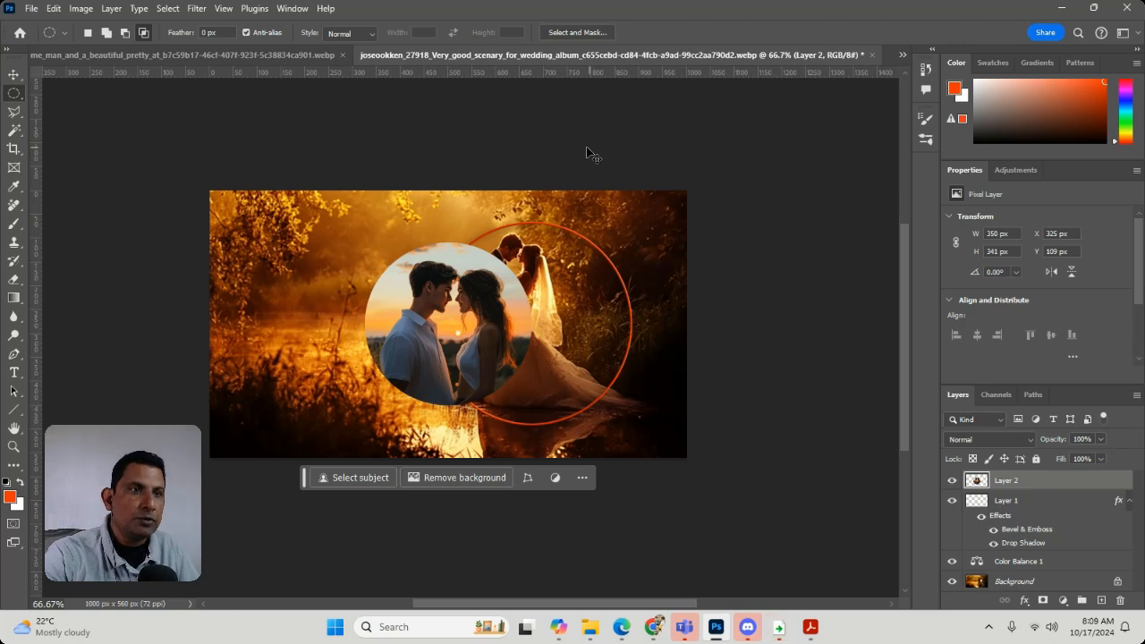
# Free-transform the pasted couple cut-out to about 120% and move it over the orange-red ring, undoing the last corner adjustment
pyautogui.hotkey('ctrl', 't')
pyautogui.moveTo(544, 421); pyautogui.dragTo(586, 457)
pyautogui.moveTo(480, 334); pyautogui.dragTo(553, 315)
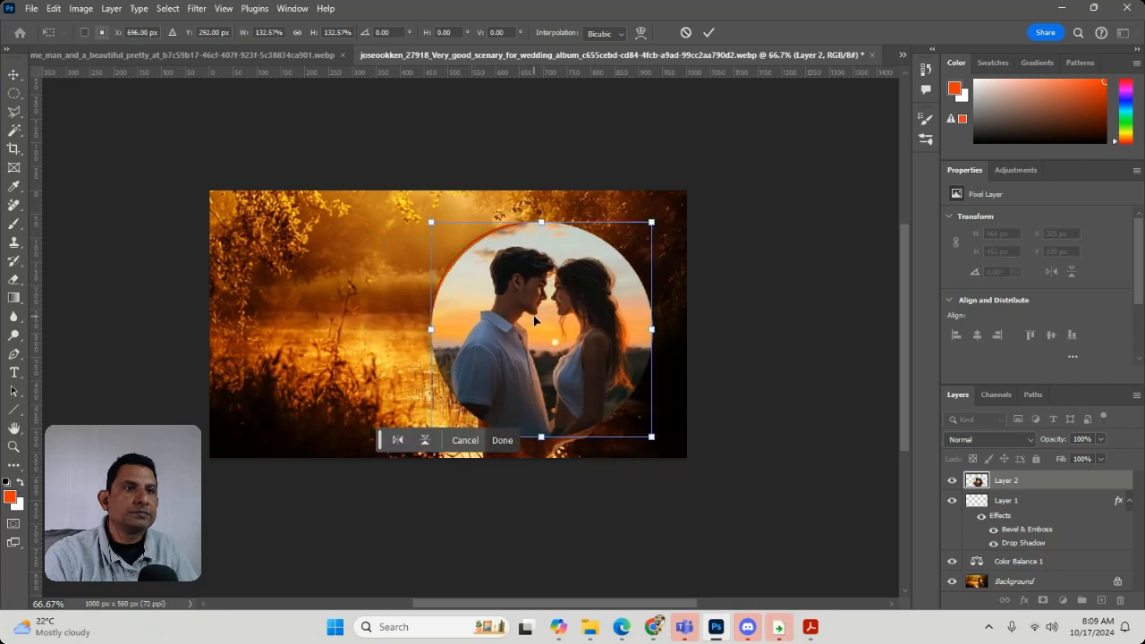
pyautogui.moveTo(646, 432); pyautogui.dragTo(622, 414)
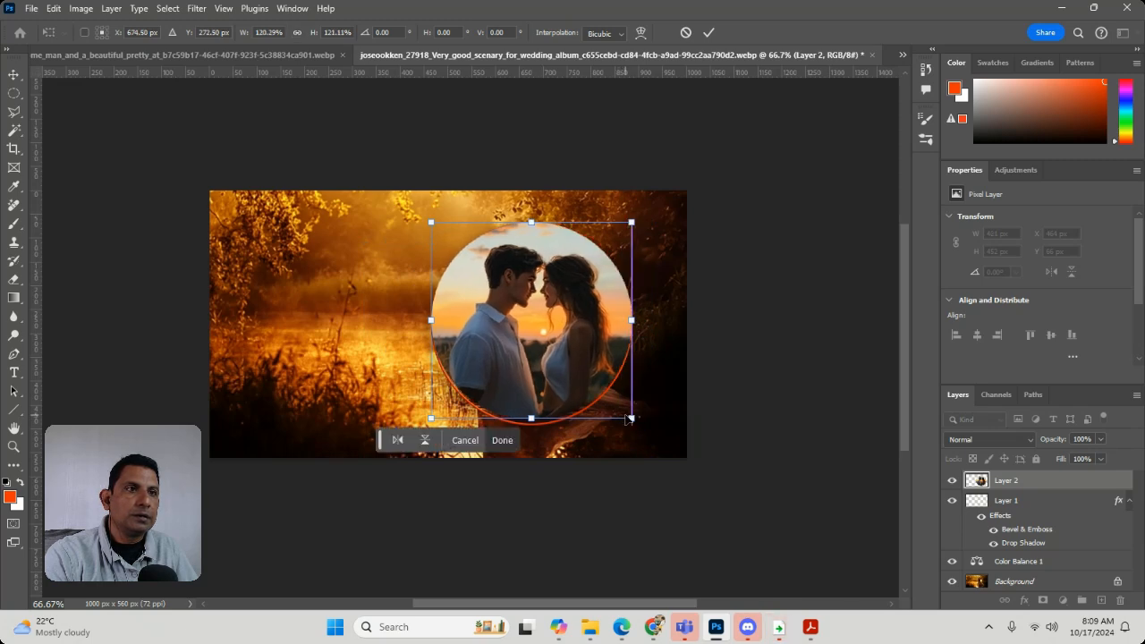
pyautogui.moveTo(431, 222)
pyautogui.mouseDown()
pyautogui.moveTo(444, 236)
pyautogui.moveTo(431, 231)
pyautogui.mouseUp()
pyautogui.hotkey('ctrl', 'z')
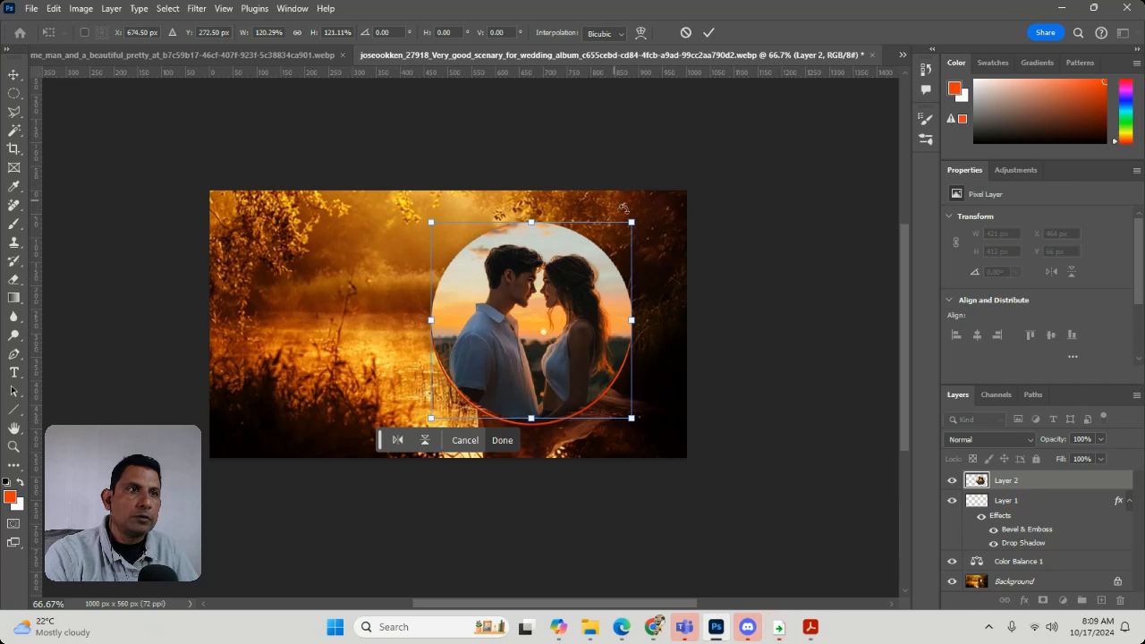
# Shrink the couple cut-out to about 412 × 398 px, nudge it inside the orange-red ring and apply the transform
pyautogui.moveTo(640, 229); pyautogui.dragTo(632, 236)
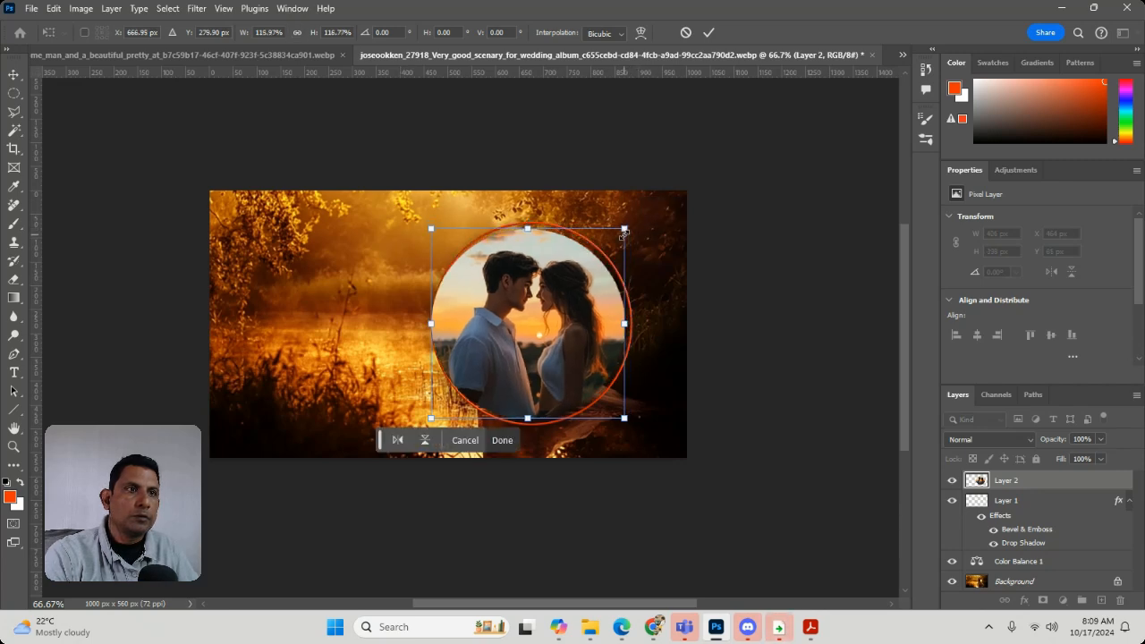
pyautogui.moveTo(473, 327)
pyautogui.mouseDown()
pyautogui.moveTo(495, 327)
pyautogui.moveTo(485, 319)
pyautogui.mouseUp()
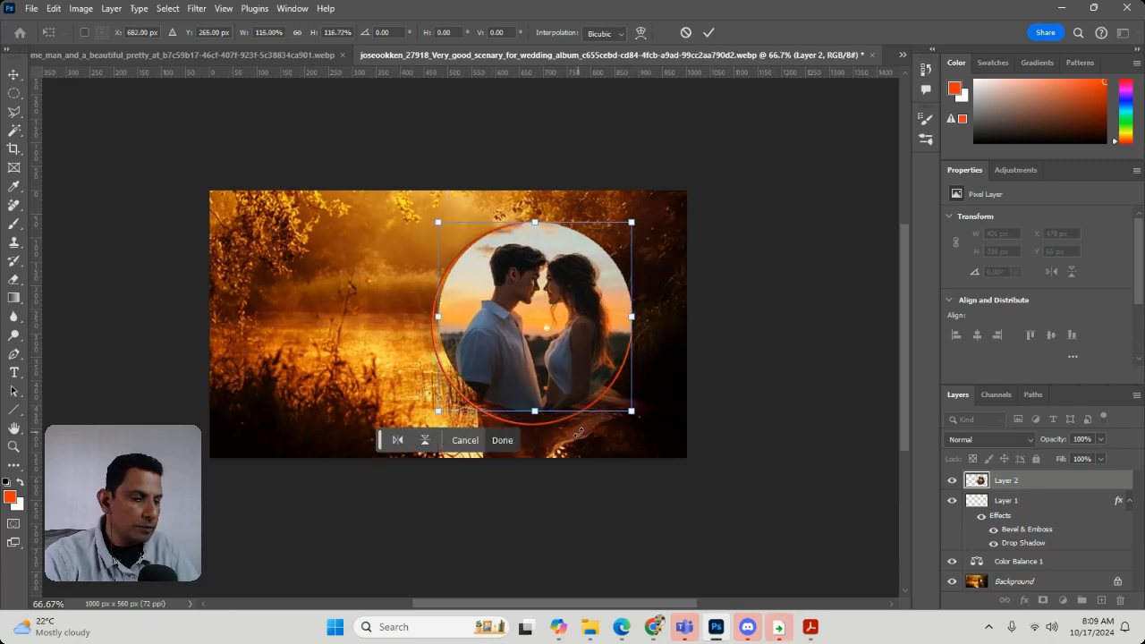
pyautogui.press('Down')
pyautogui.press('Down')
pyautogui.press('Down')
pyautogui.press('Down')
pyautogui.press('Left')
pyautogui.press('Left')
pyautogui.press('Left')
pyautogui.press('Left')
pyautogui.press('Left')
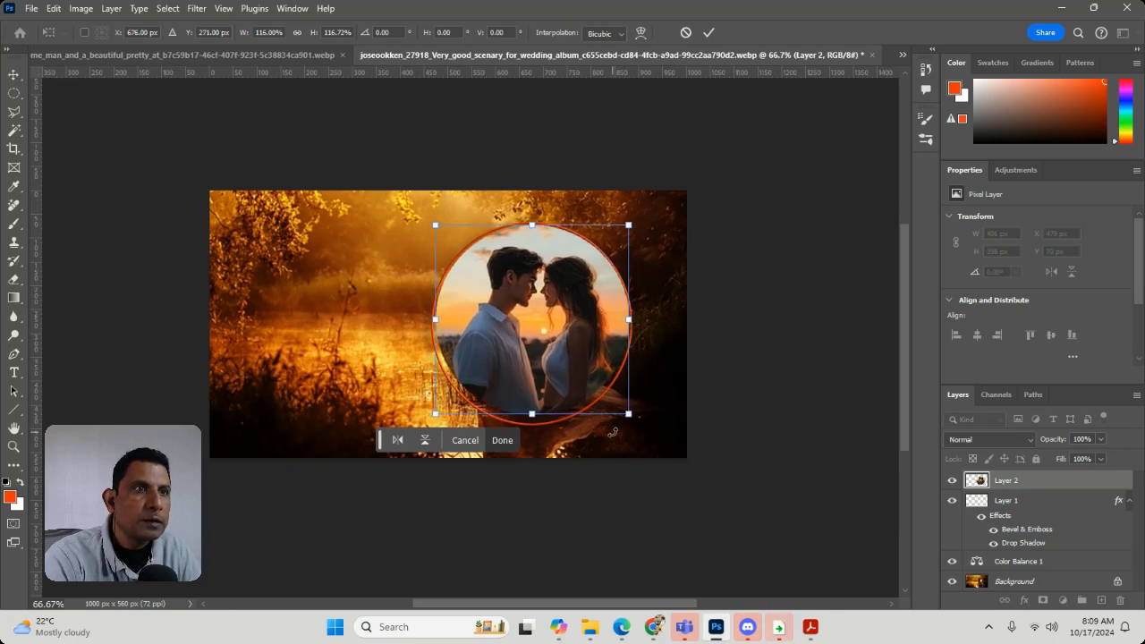
pyautogui.press('Down')
pyautogui.press('Down')
pyautogui.press('Down')
pyautogui.press('Down')
pyautogui.press('Down')
pyautogui.press('Down')
pyautogui.press('Down')
pyautogui.press('Down')
pyautogui.press('Down')
pyautogui.press('Down')
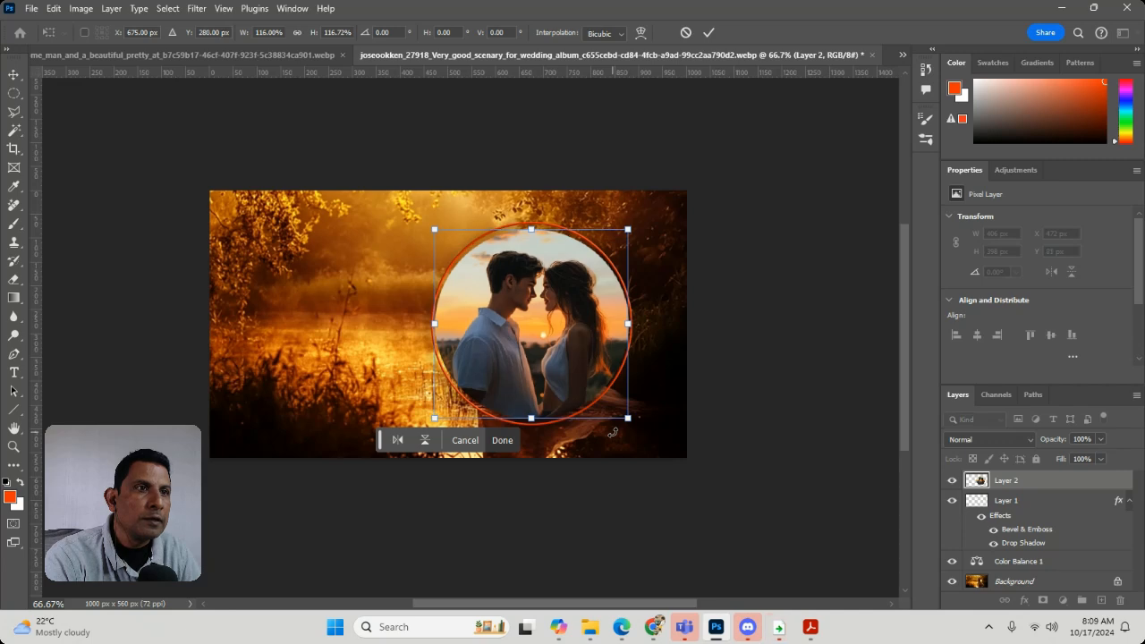
pyautogui.press('Right')
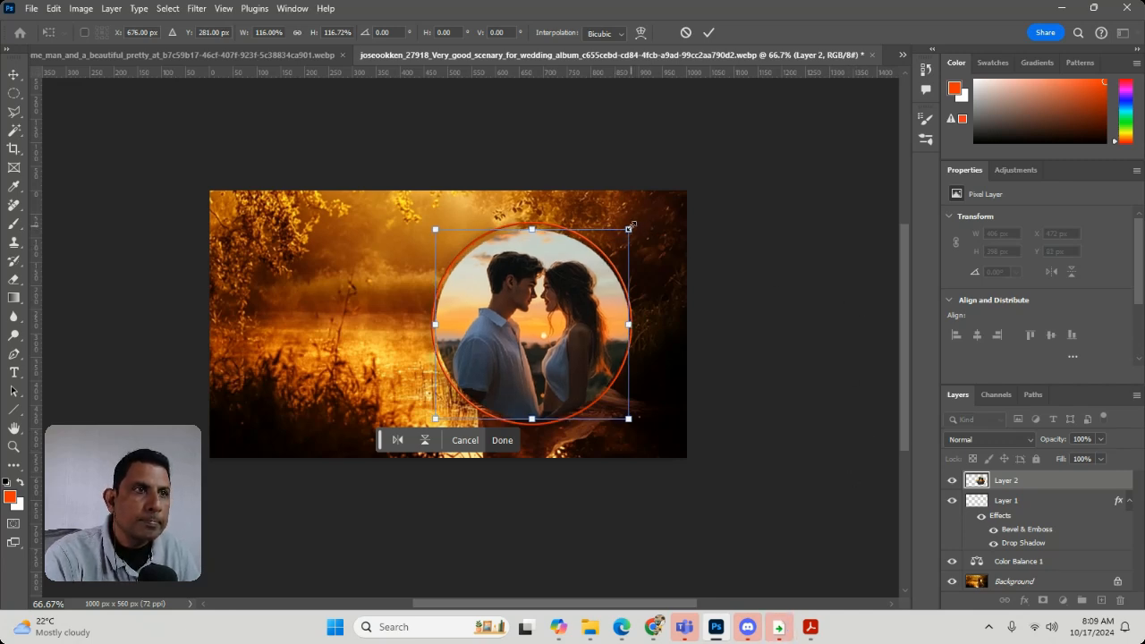
pyautogui.moveTo(630, 226)
pyautogui.mouseDown()
pyautogui.moveTo(650, 212)
pyautogui.moveTo(631, 228)
pyautogui.mouseUp()
pyautogui.press('Return')
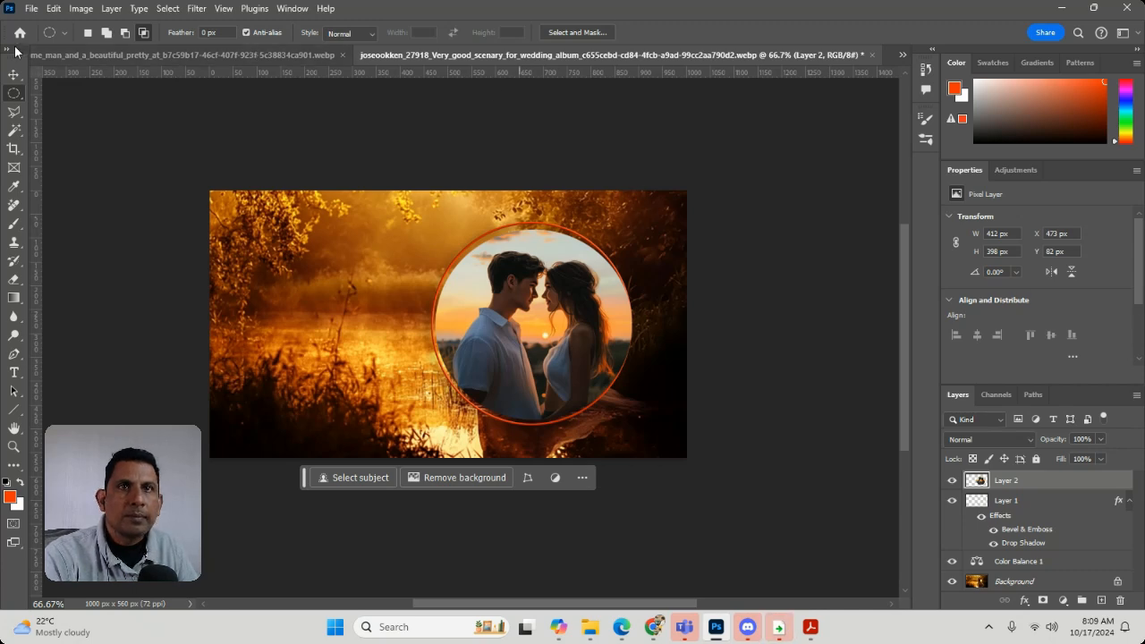
# Nudge the couple cut-out up and left with the Move tool to about X 469 px, Y 77 px
pyautogui.click(14, 73)
pyautogui.press('Up')
pyautogui.press('Up')
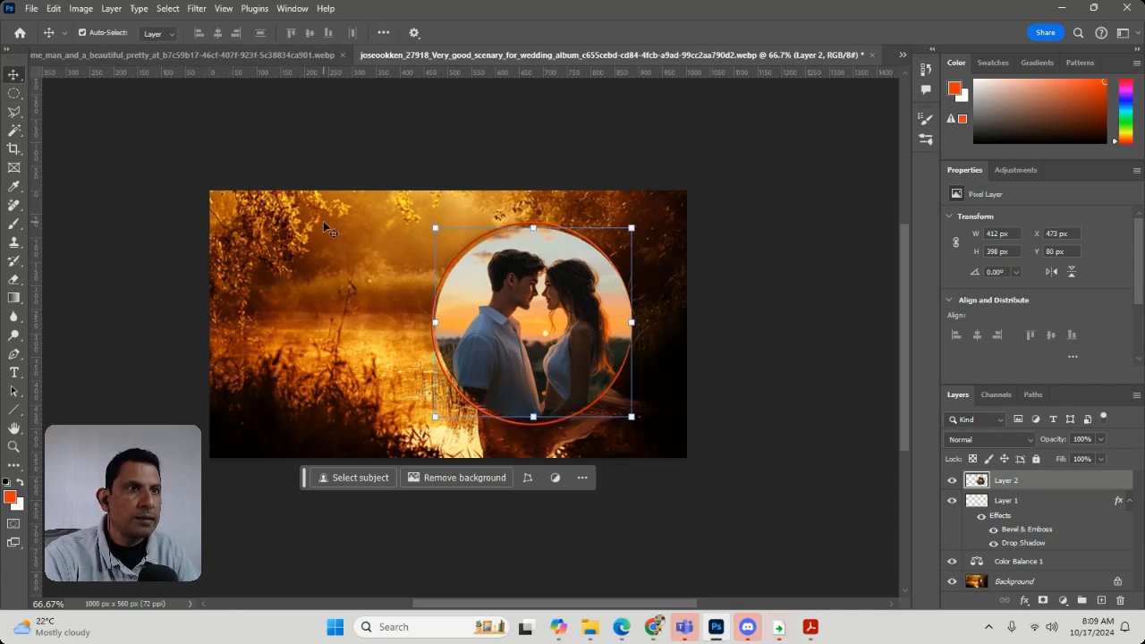
pyautogui.press('Up')
pyautogui.press('Up')
pyautogui.press('Up')
pyautogui.press('Up')
pyautogui.press('Left')
pyautogui.press('Left')
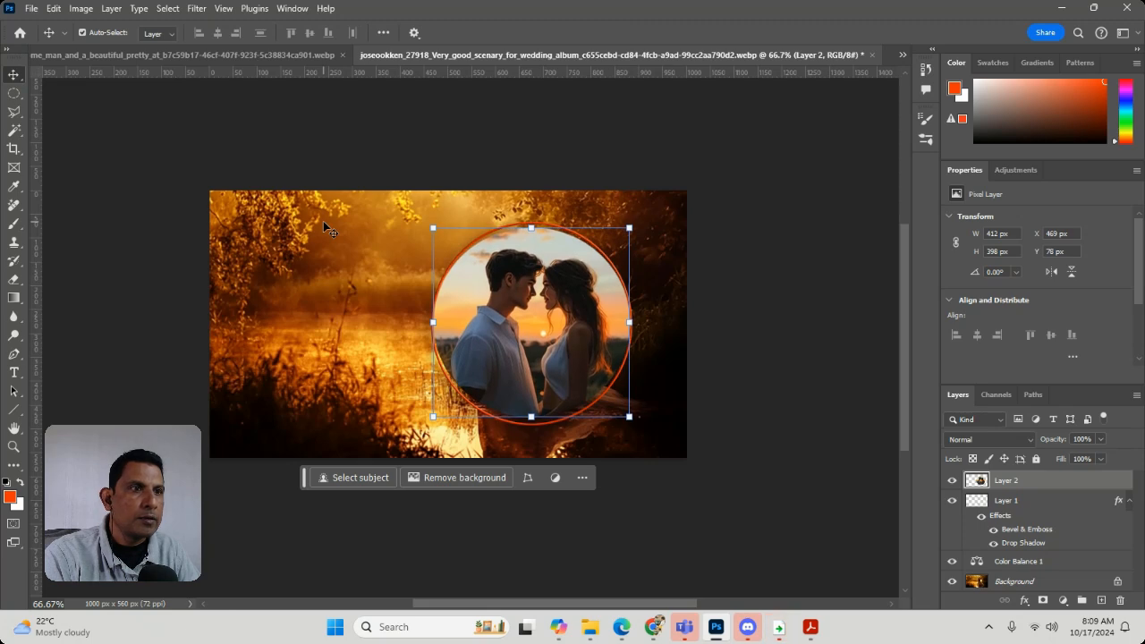
pyautogui.press('Down')
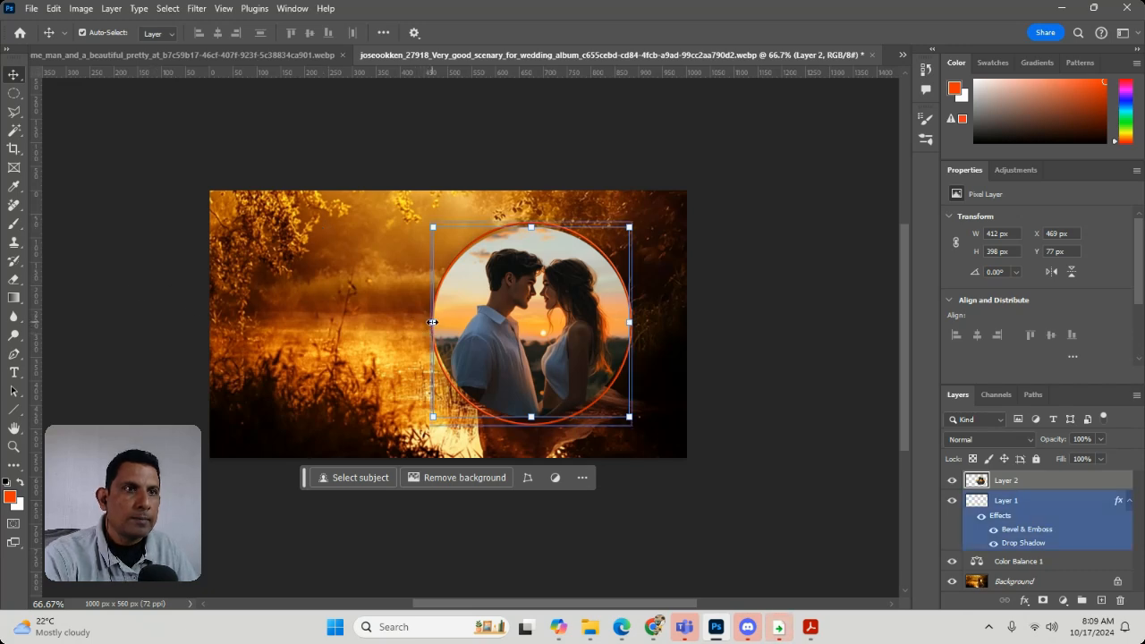
# Narrow the couple cut-out to about 397 px wide and centre it within the ring at about X 476 px, Y 78 px
pyautogui.moveTo(433, 321); pyautogui.dragTo(440, 321)
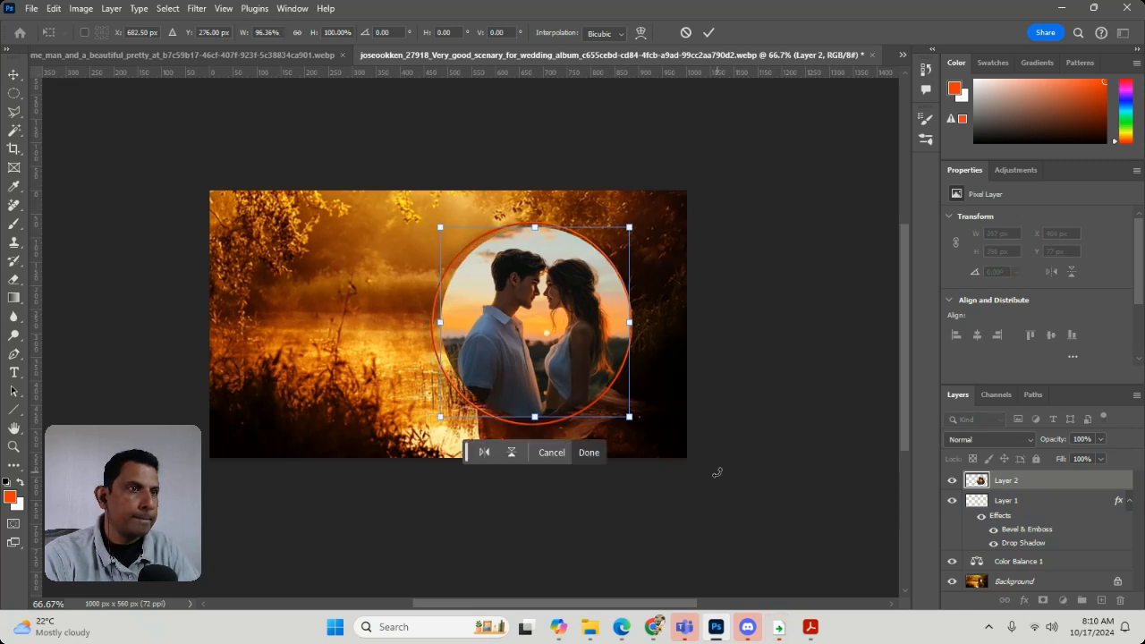
pyautogui.press('Return')
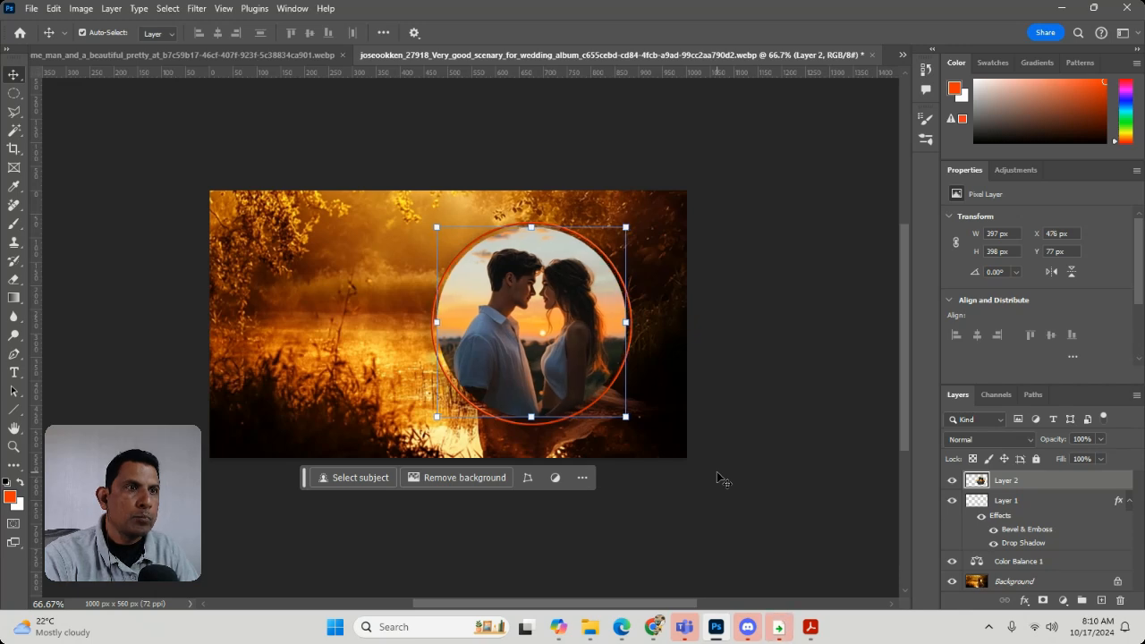
pyautogui.press('Down')
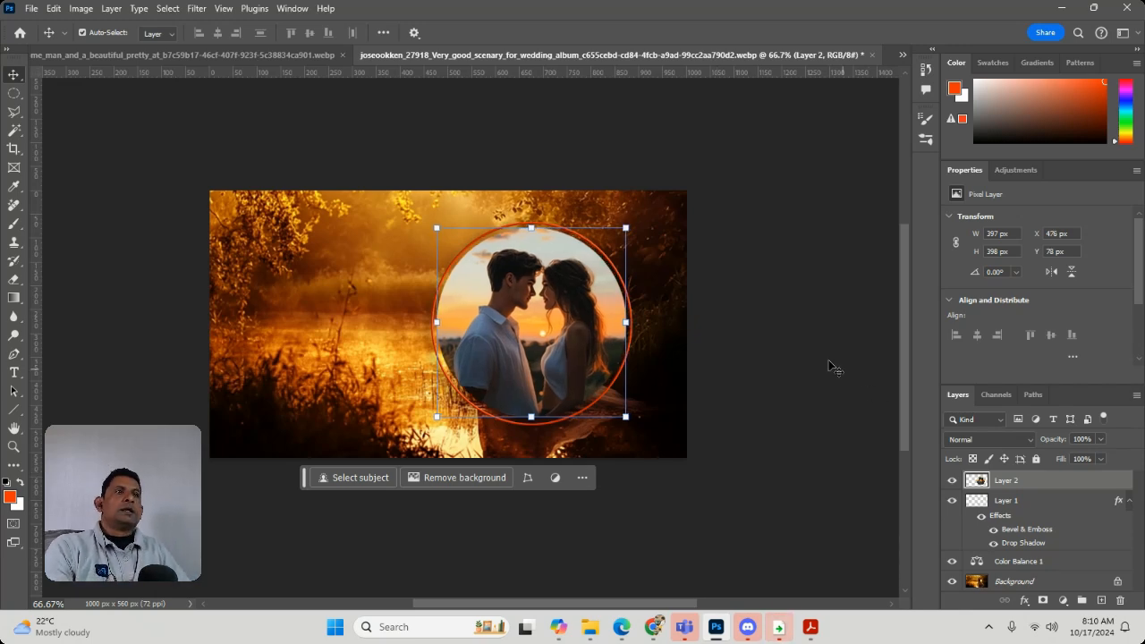
# Apply a midtone Color Balance of +64 cyan–red and -23 magenta–green to the couple cut-out on Layer 2, leaving no layer selected
pyautogui.click(763, 321)
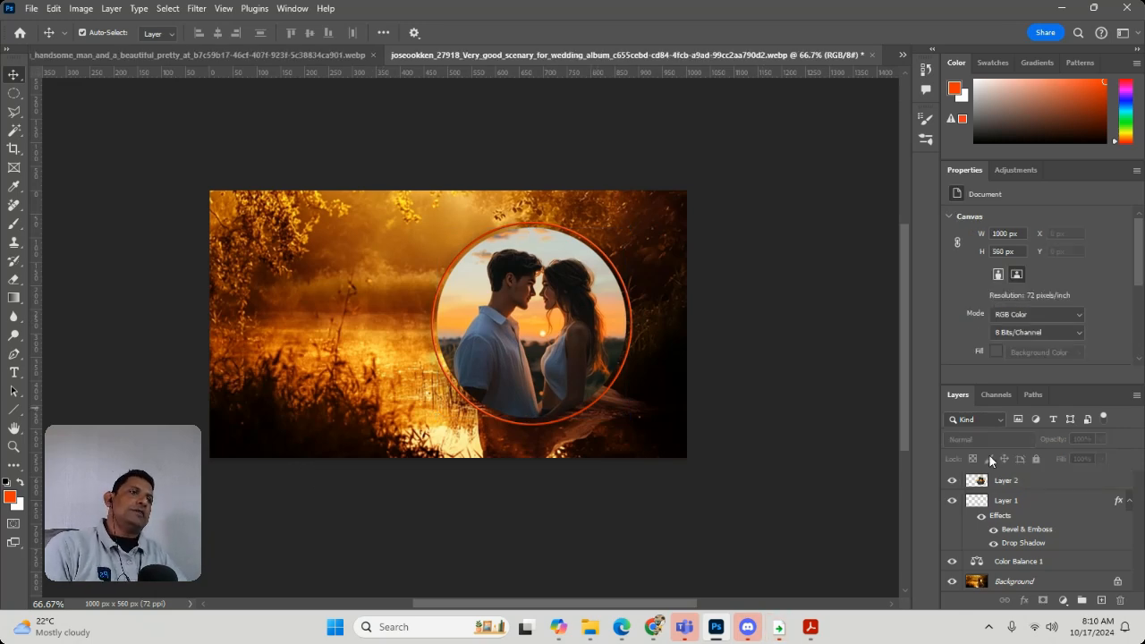
pyautogui.click(1056, 501)
pyautogui.click(1053, 483)
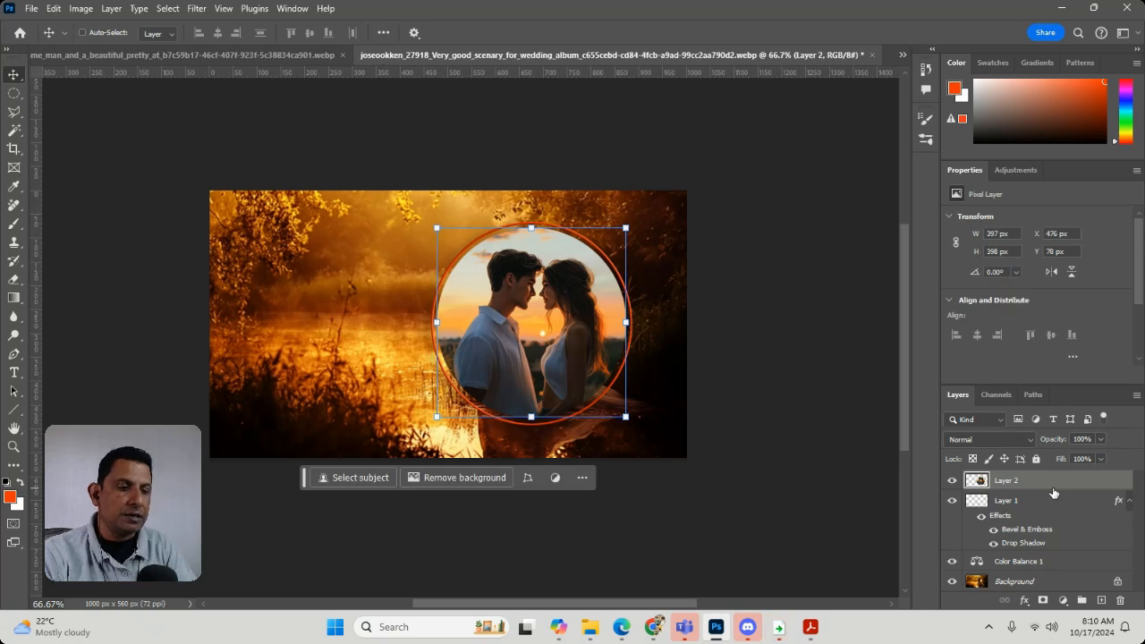
pyautogui.hotkey('ctrl', 'b')
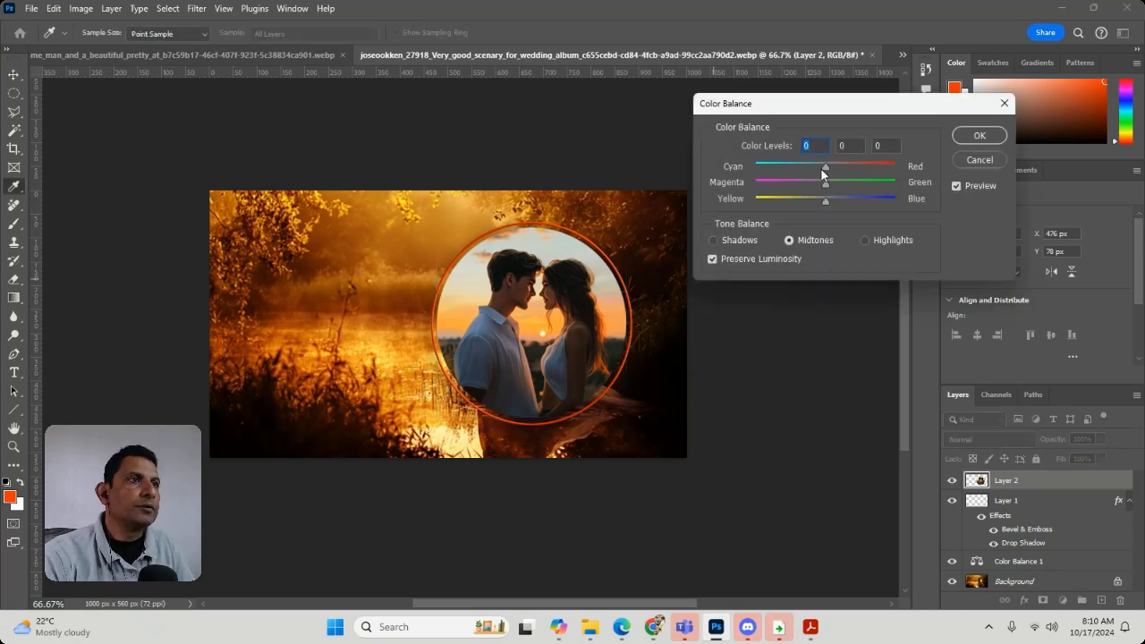
pyautogui.moveTo(822, 168); pyautogui.dragTo(870, 151)
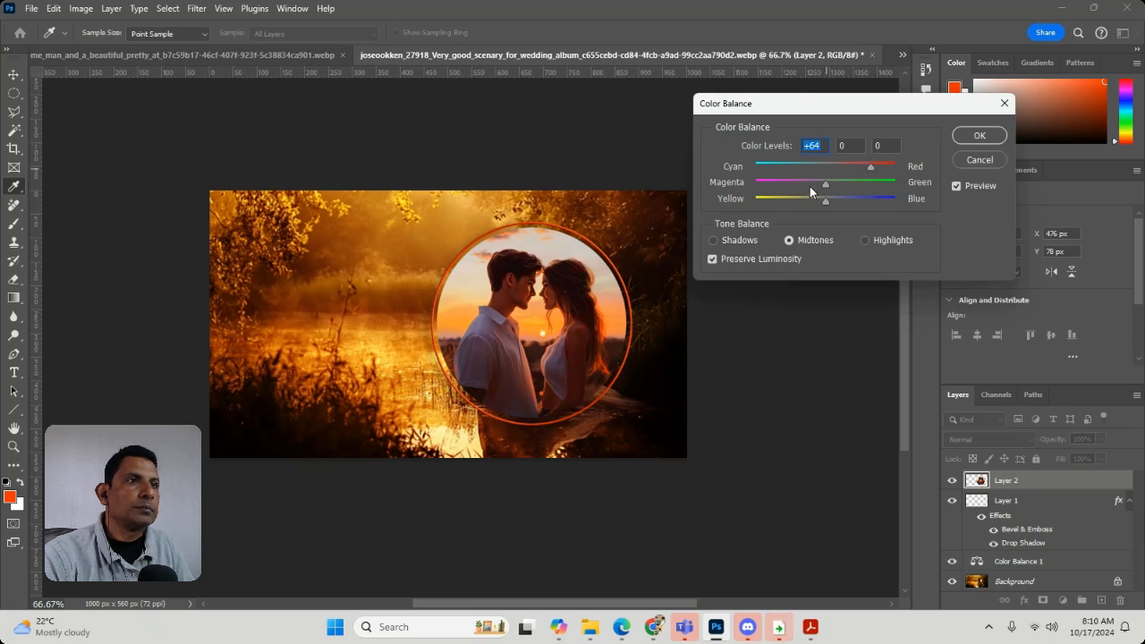
pyautogui.moveTo(824, 184)
pyautogui.mouseDown()
pyautogui.moveTo(795, 188)
pyautogui.moveTo(809, 185)
pyautogui.mouseUp()
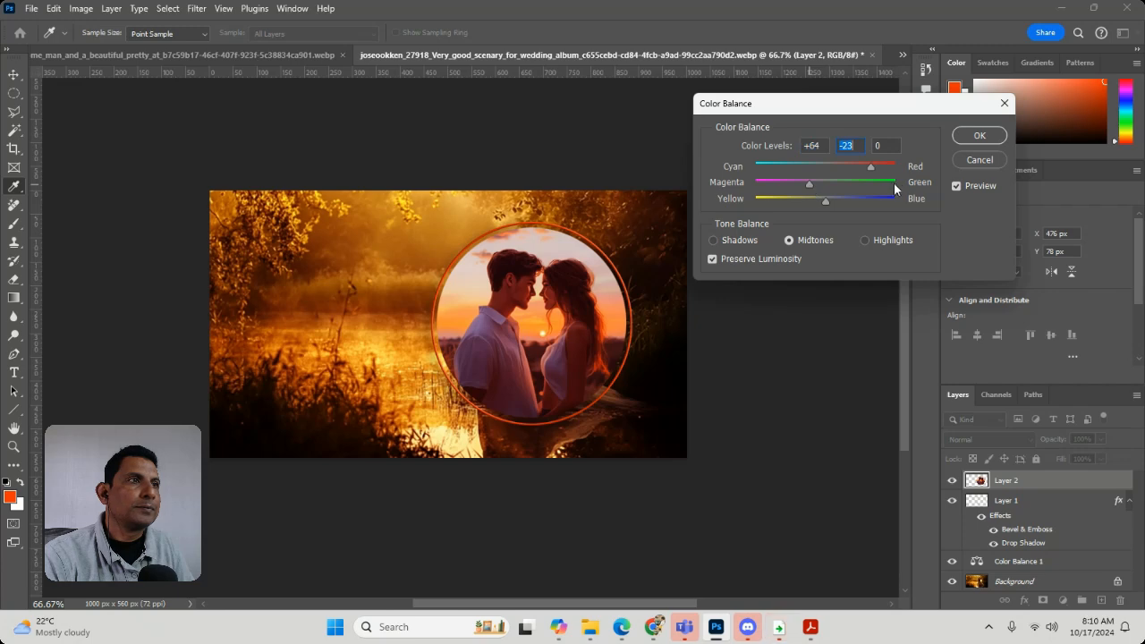
pyautogui.click(979, 135)
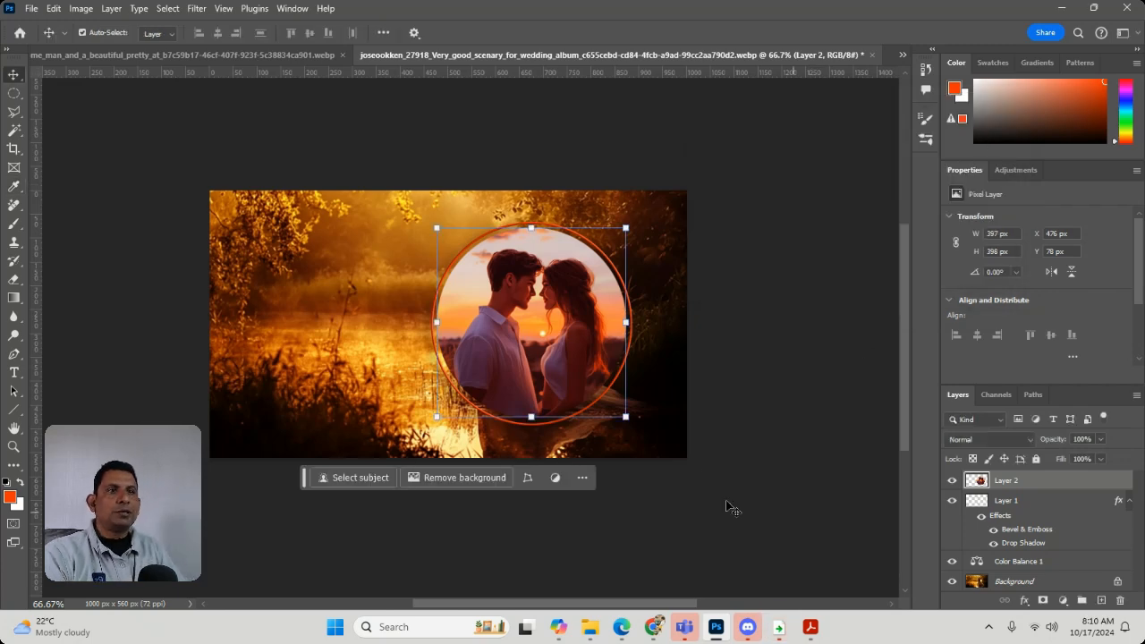
pyautogui.click(740, 336)
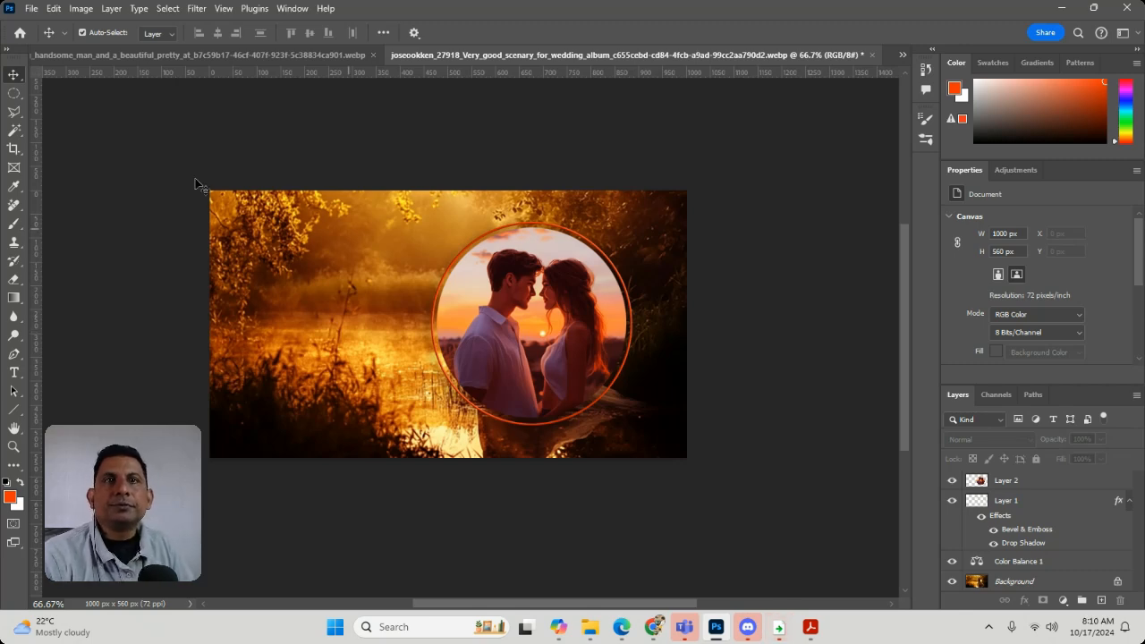
# Switch from the Elliptical Marquee to the Single Column Marquee tool
pyautogui.click(22, 94)
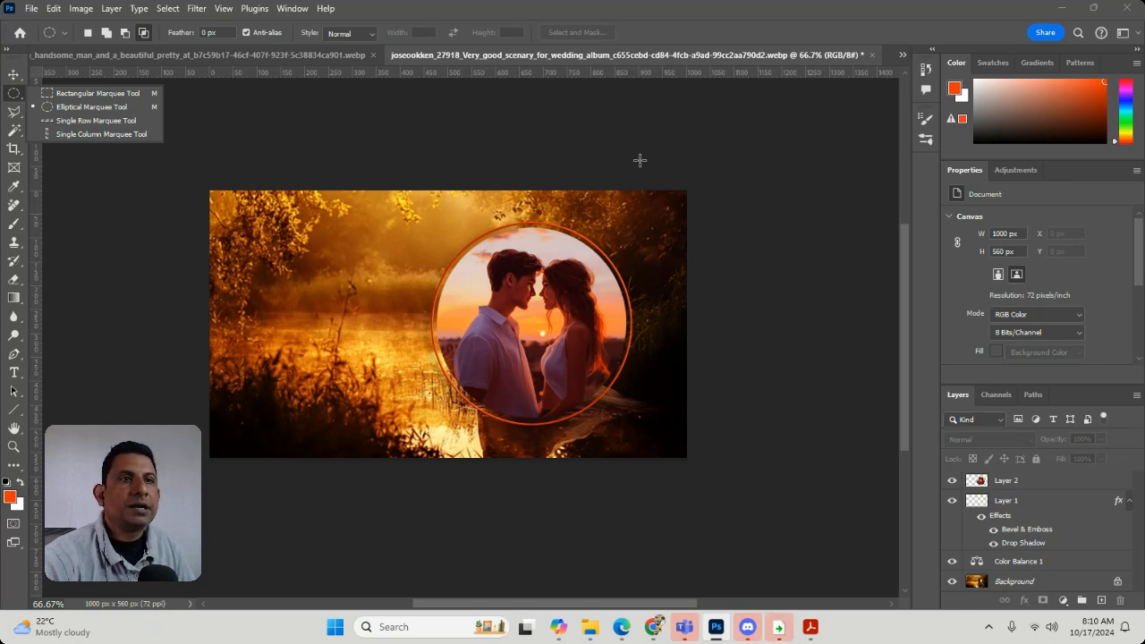
pyautogui.click(707, 129)
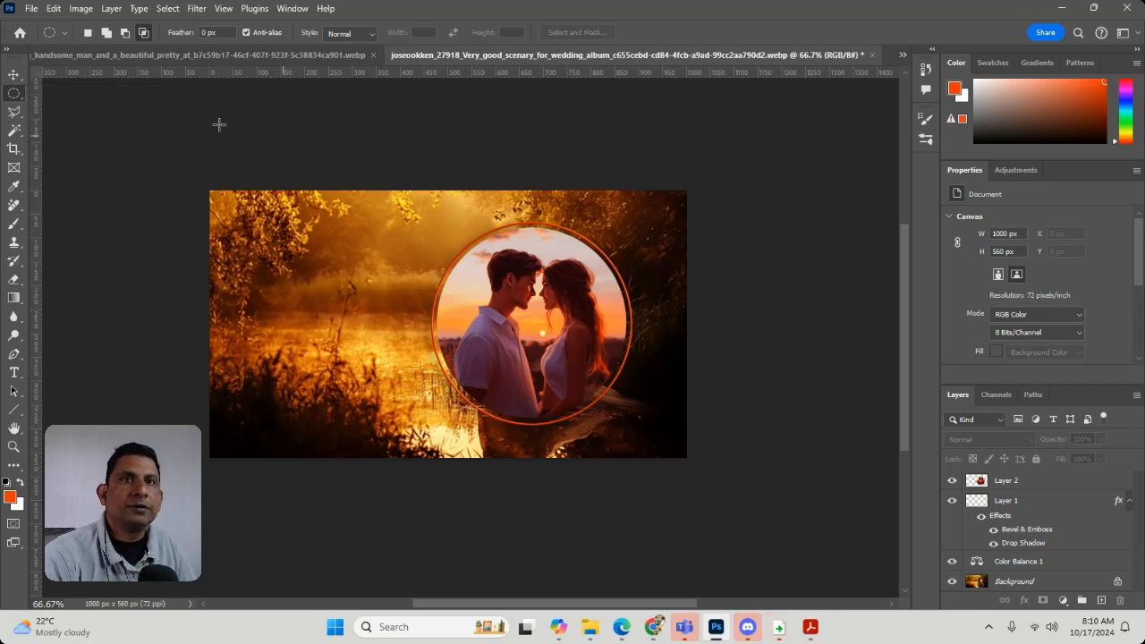
pyautogui.rightClick(14, 96)
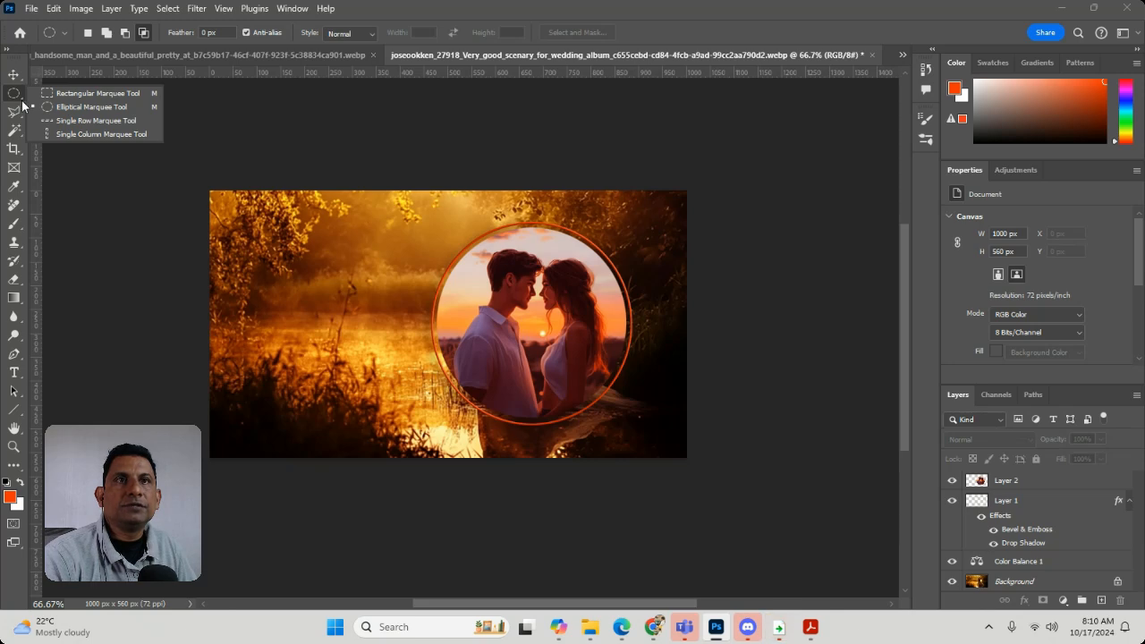
pyautogui.click(118, 134)
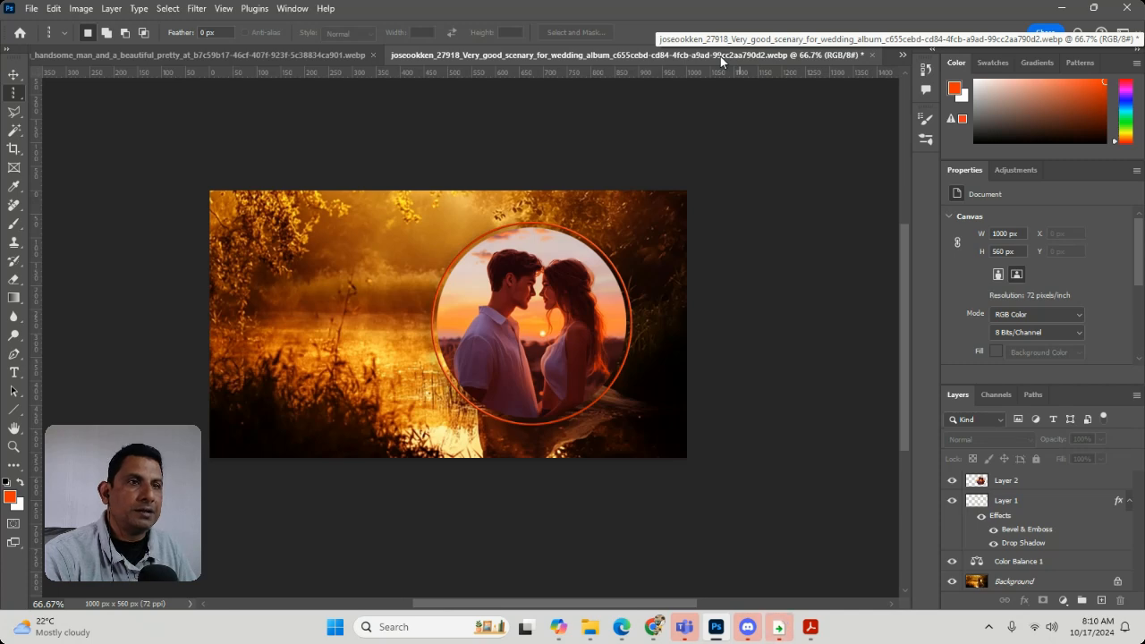
pyautogui.moveTo(725, 626)
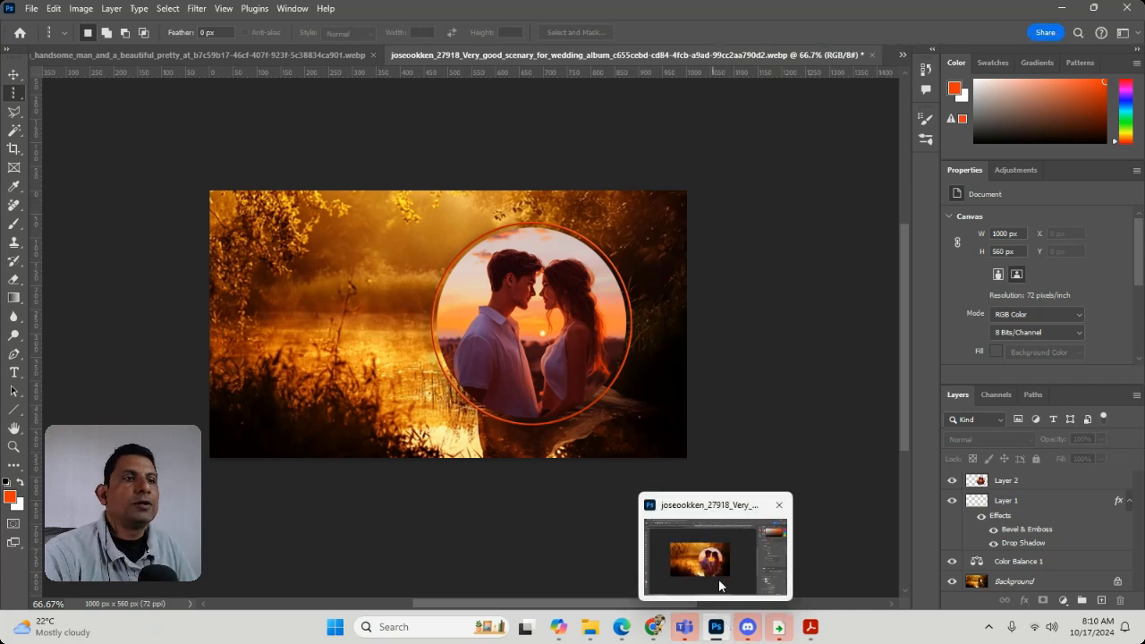
pyautogui.click(716, 580)
pyautogui.click(716, 625)
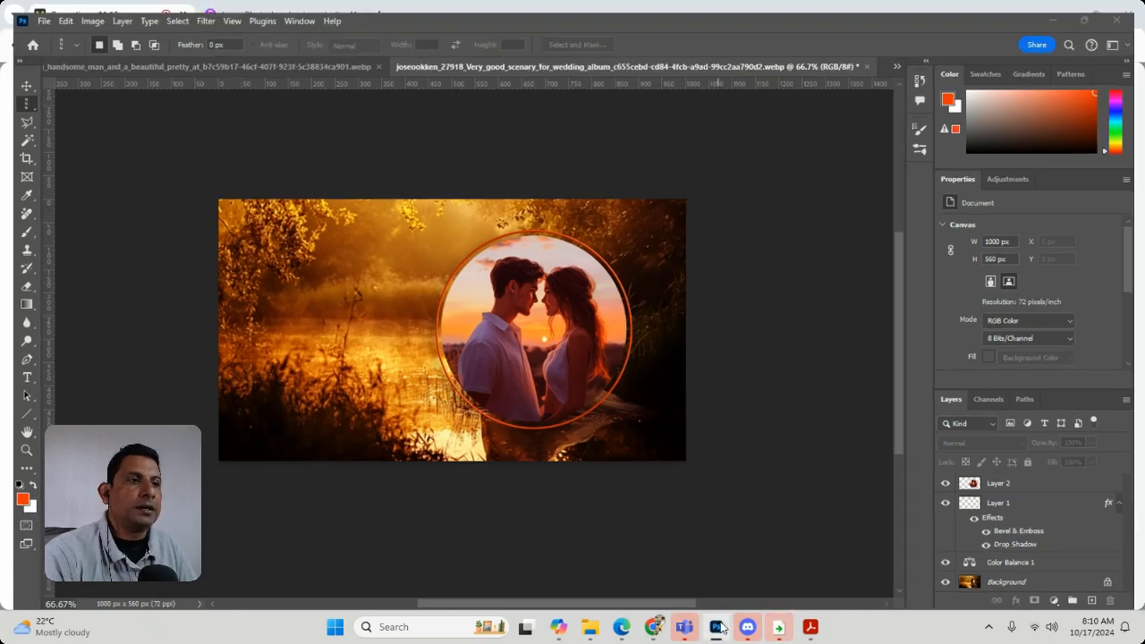